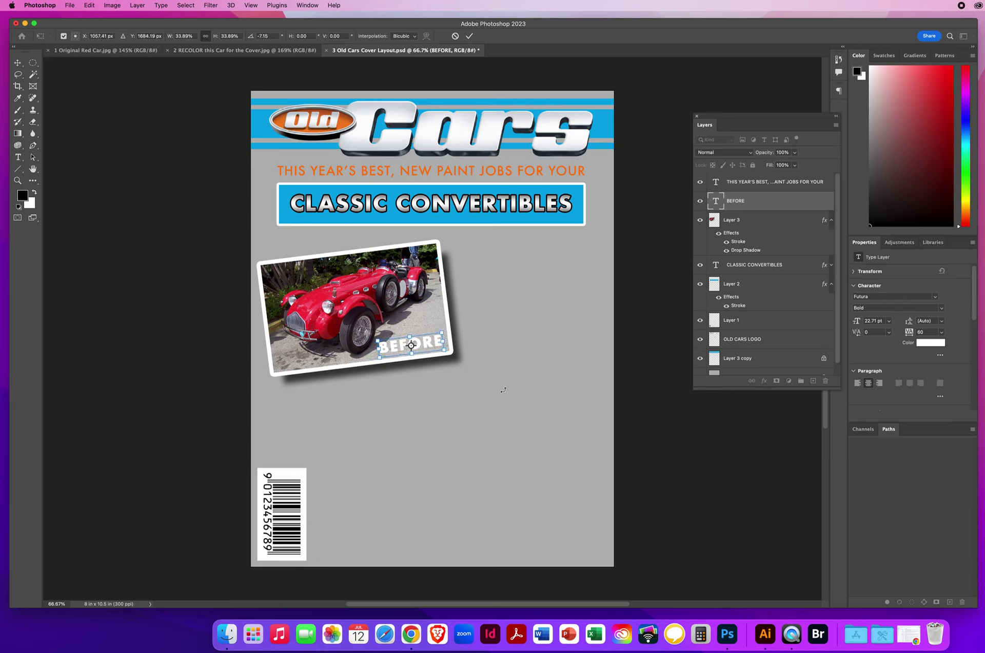
- Apply the transform to the BEFORE text on the red car photo and select the cover's Background layer
key("Return")
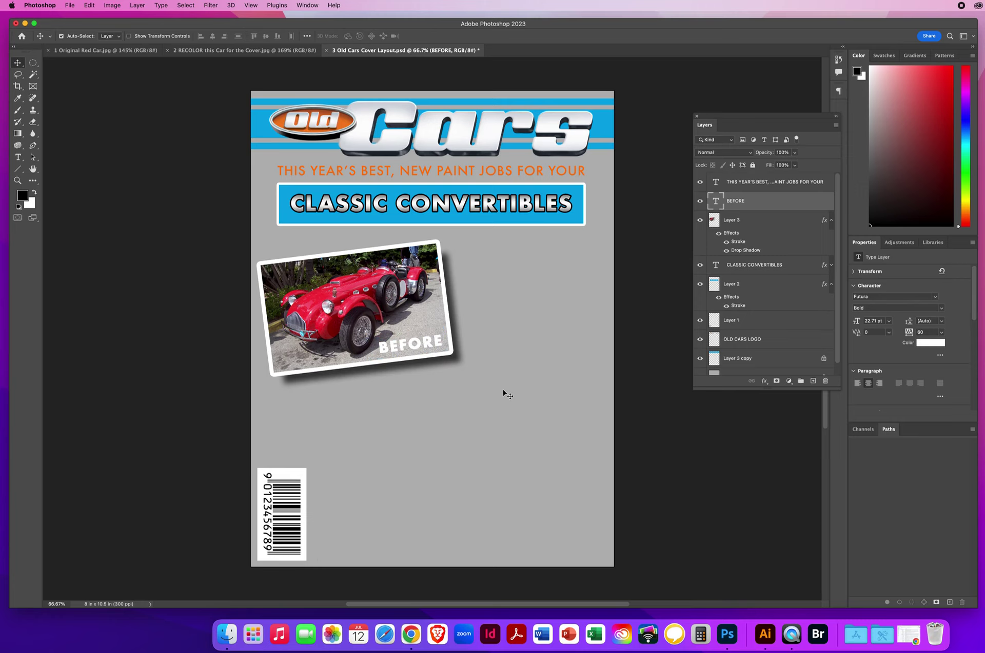
left_click_drag(741, 389, 739, 555)
left_click(745, 379)
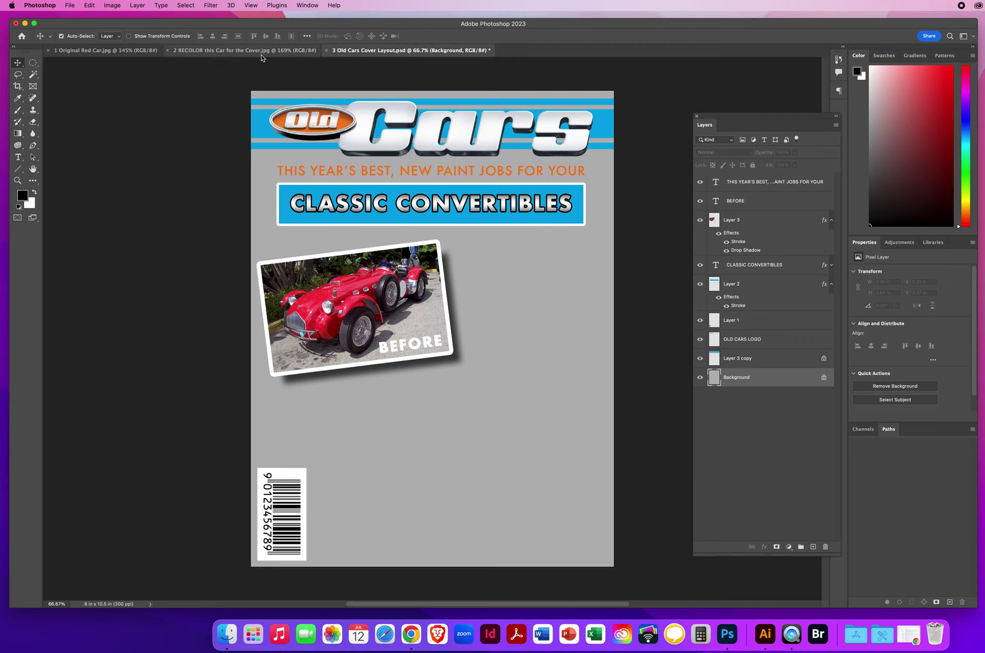
- Close 1 Original Red Car.jpg and duplicate the Background layer in 2 RECOLOR this Car for the Cover.jpg
left_click(86, 53)
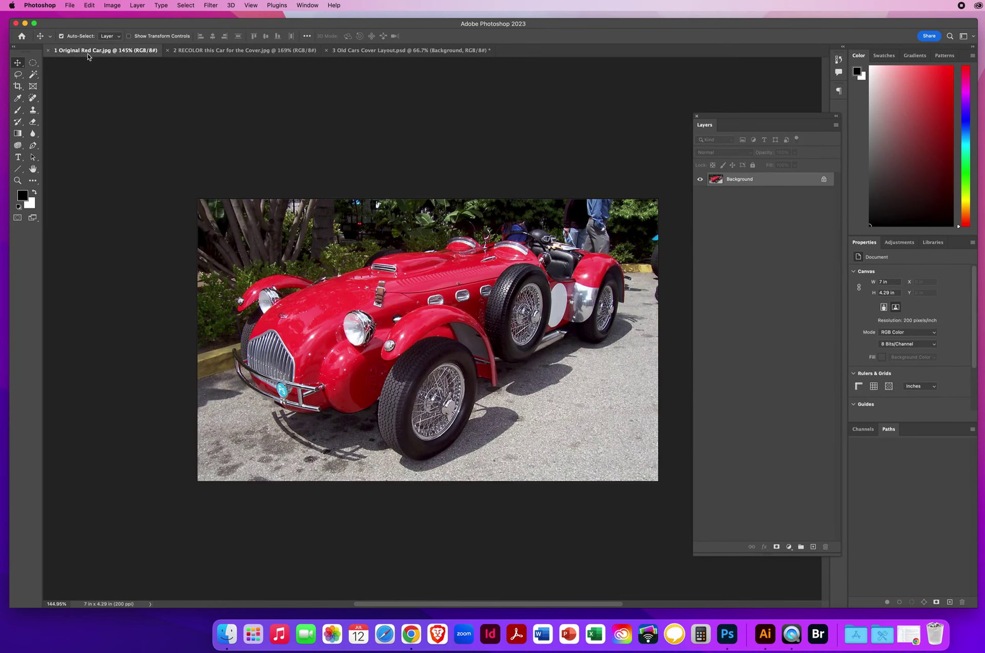
left_click(48, 53)
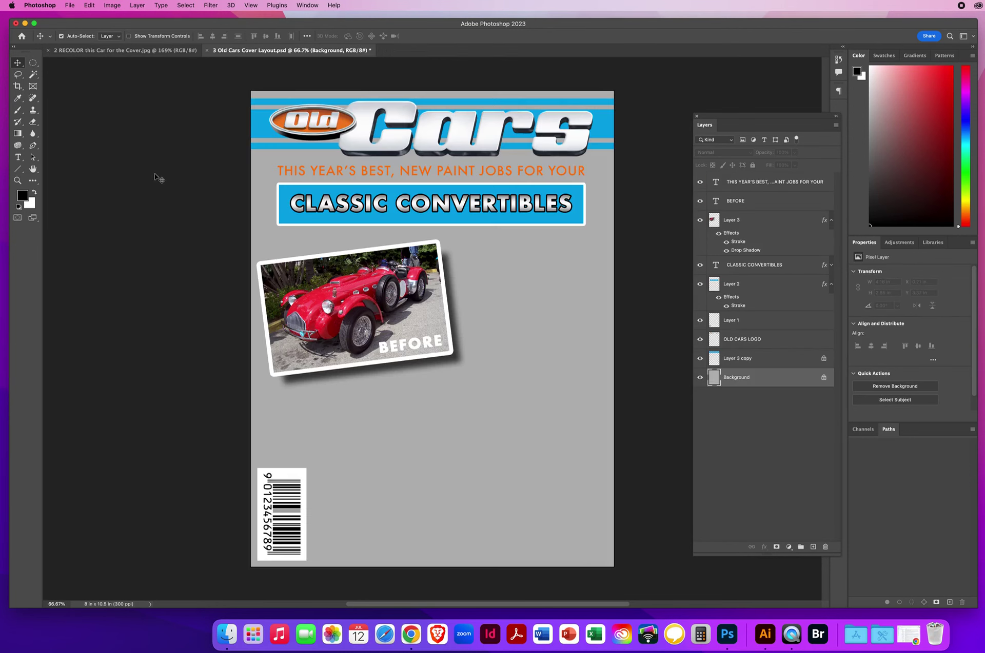
left_click(80, 52)
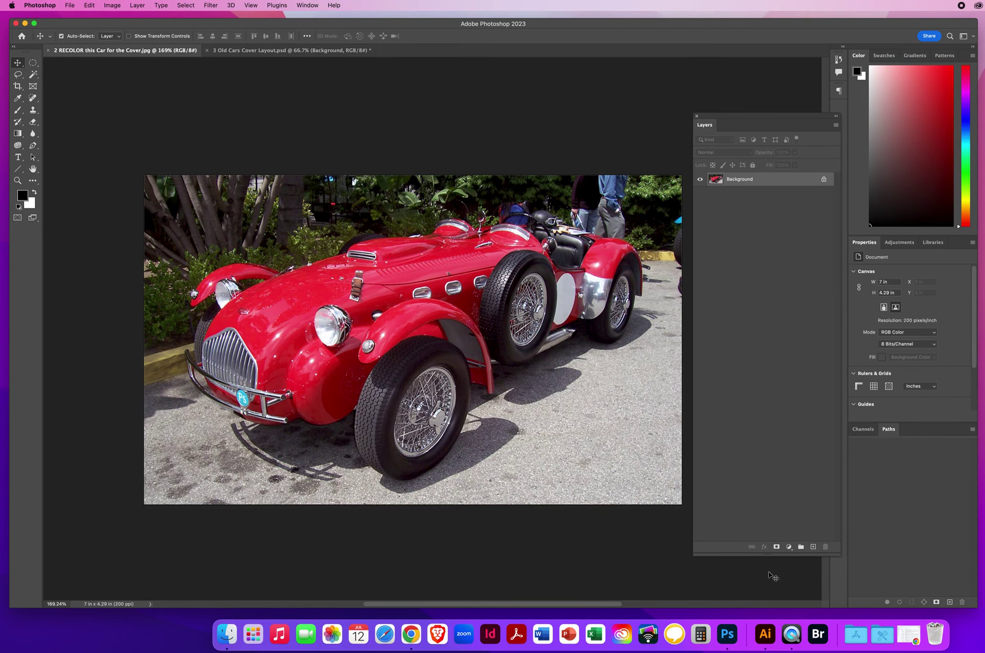
left_click_drag(758, 556, 759, 354)
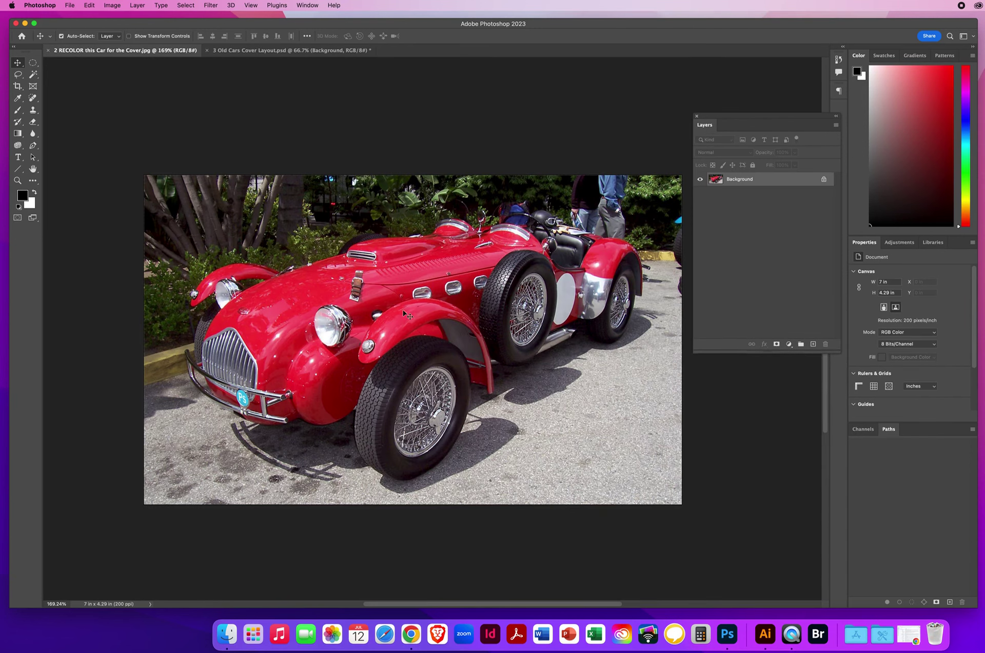
key("super+j")
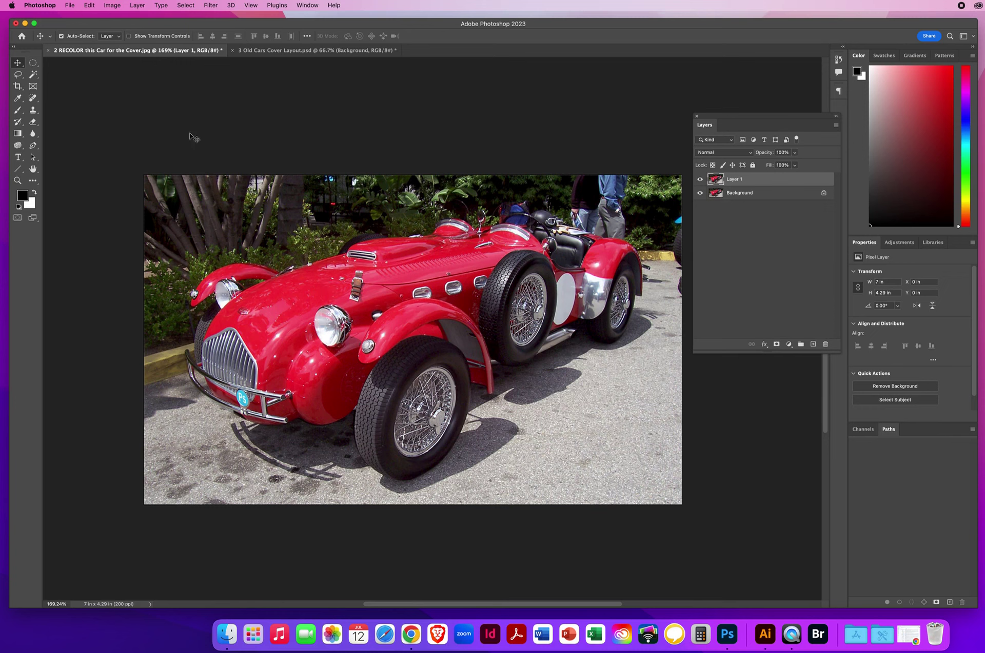
- Start a Replace Color adjustment on the duplicated layer and sample the dark red of the car's front bodywork
left_click(112, 6)
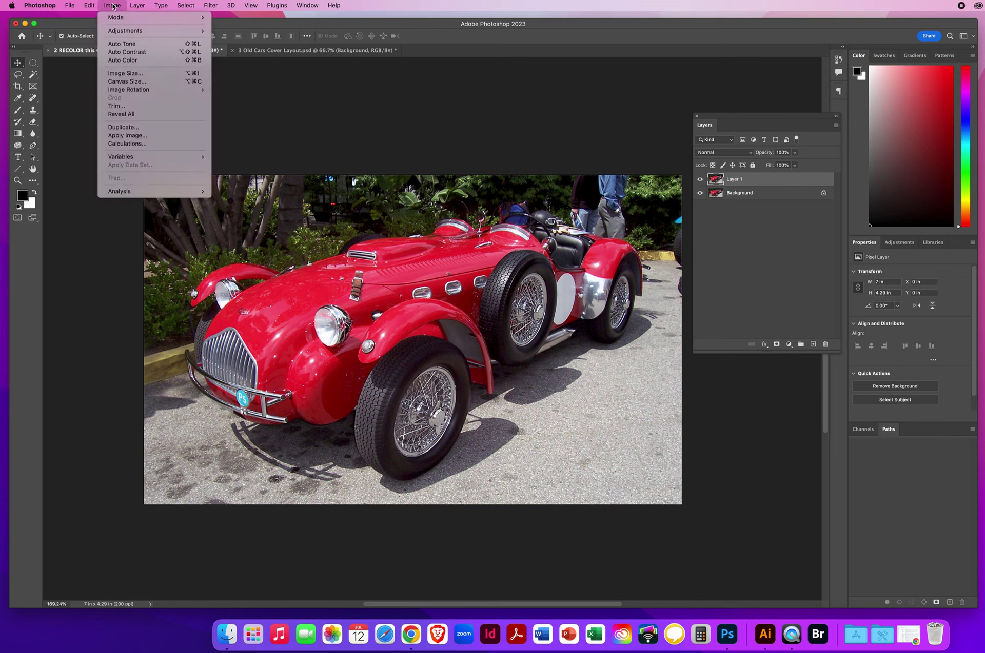
mouse_move(111, 32)
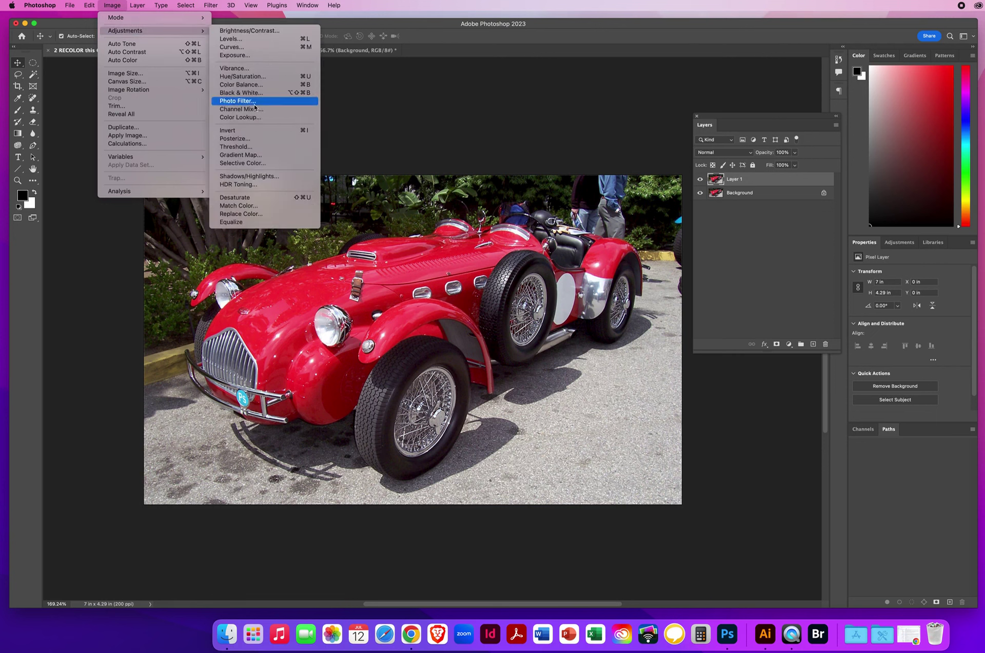
left_click(244, 216)
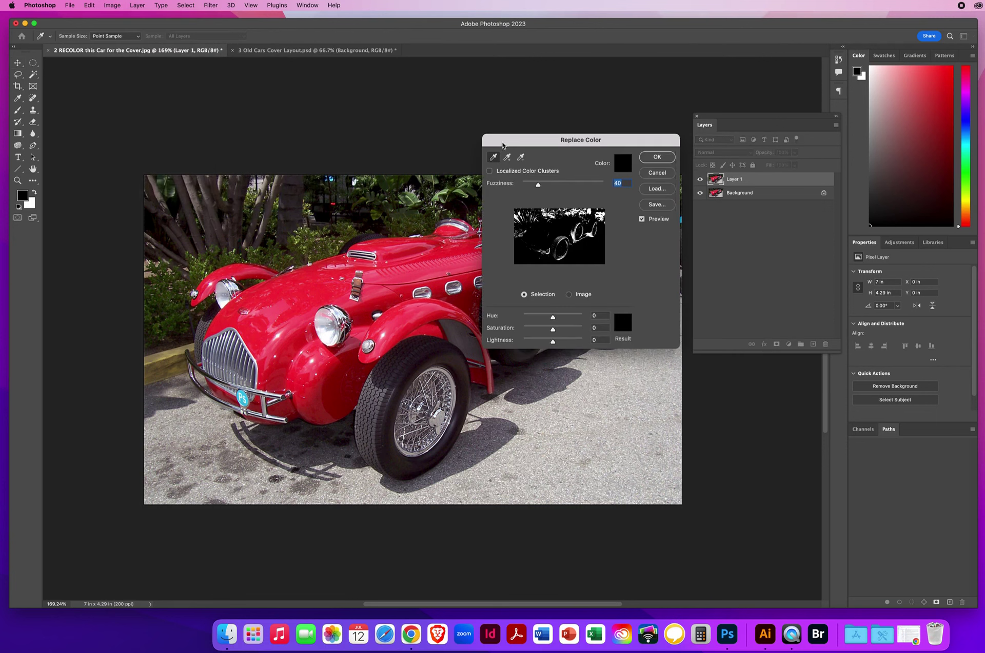
left_click_drag(503, 145, 562, 78)
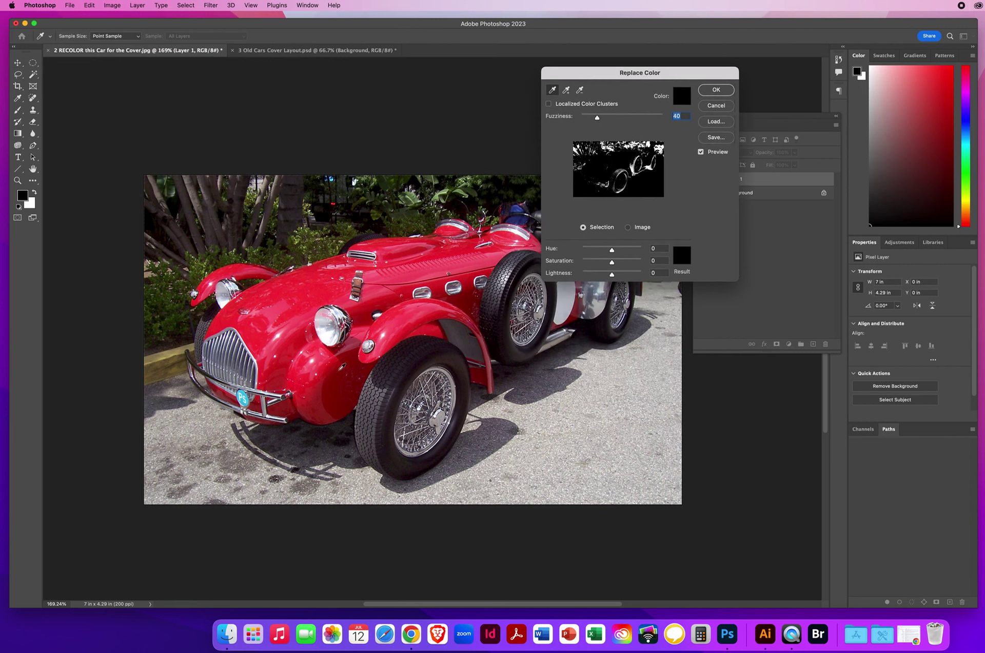
left_click(338, 386)
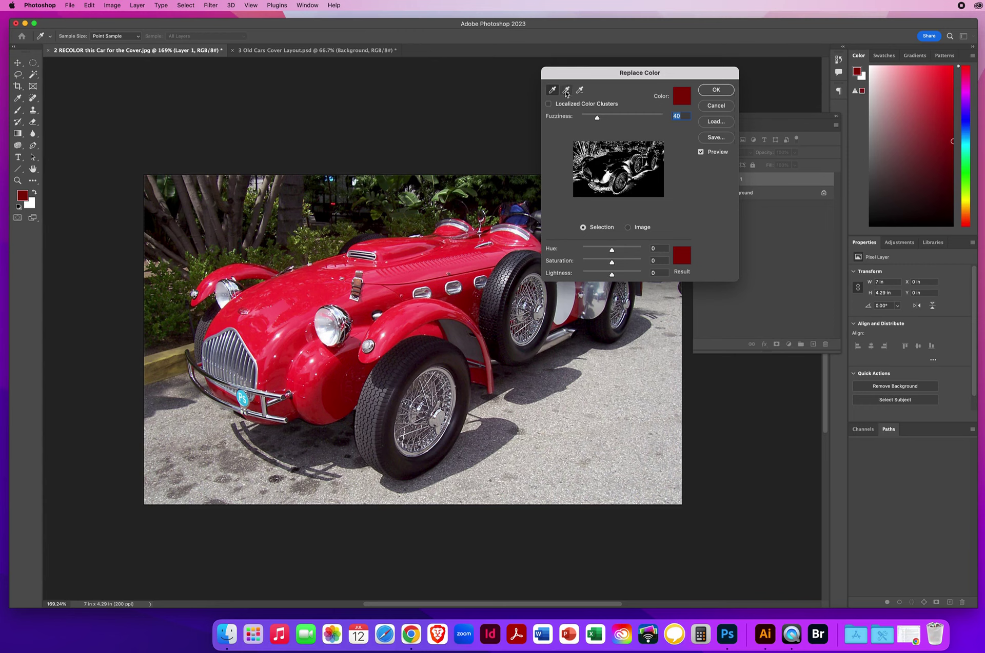
- Add further light and dark reds from the car's nose, hood, side and front fender to the Replace Color sample
left_click(567, 92)
left_click(333, 400)
left_click_drag(324, 399, 285, 370)
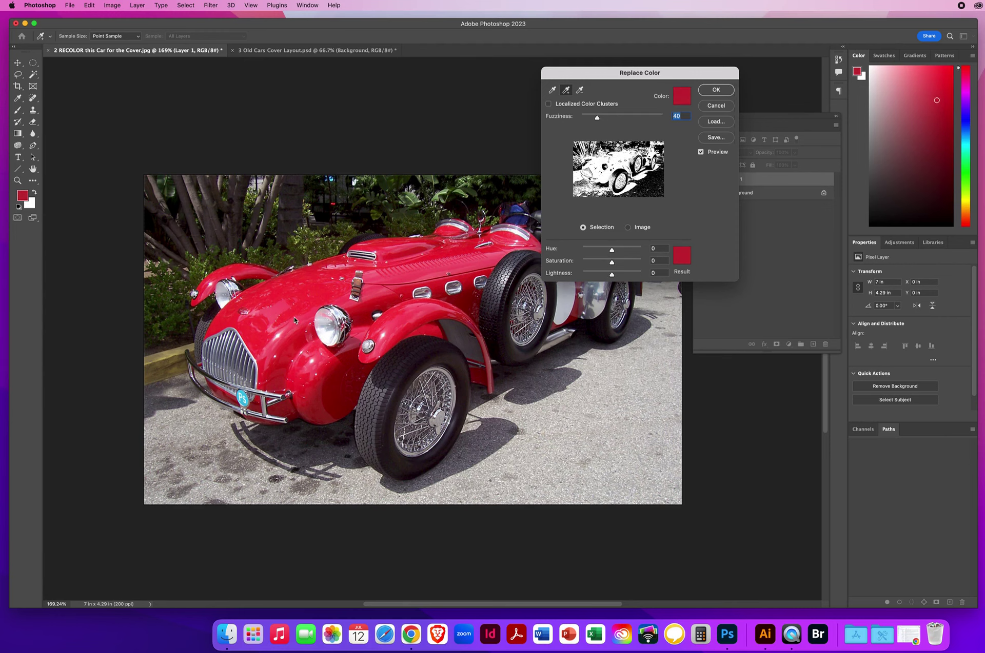
left_click_drag(295, 321, 314, 306)
left_click(418, 251)
left_click(425, 247)
left_click(425, 249)
left_click(474, 306)
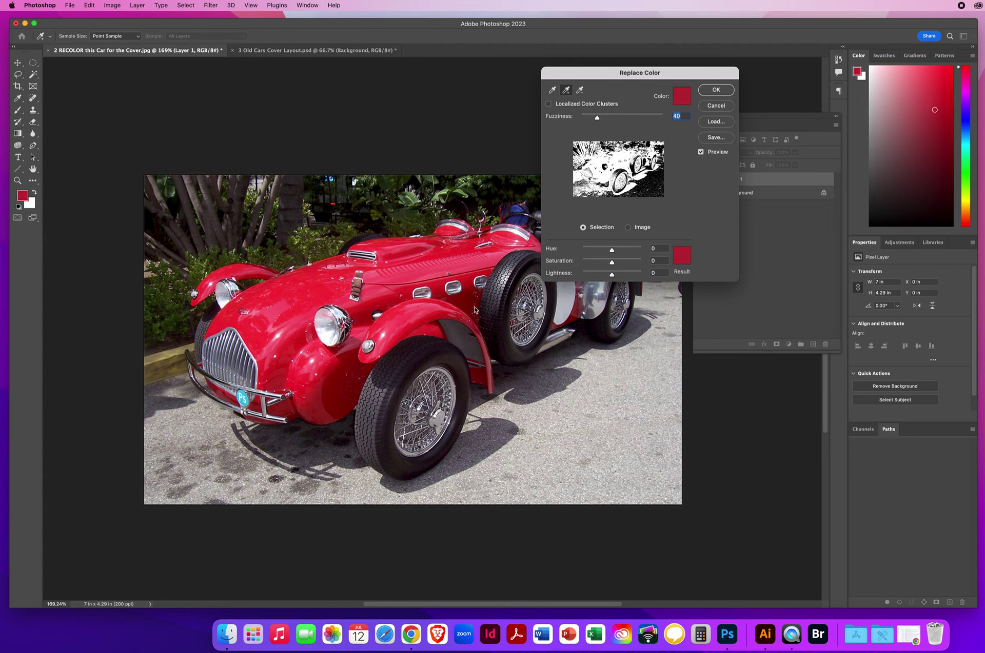
left_click(442, 331)
left_click(444, 339)
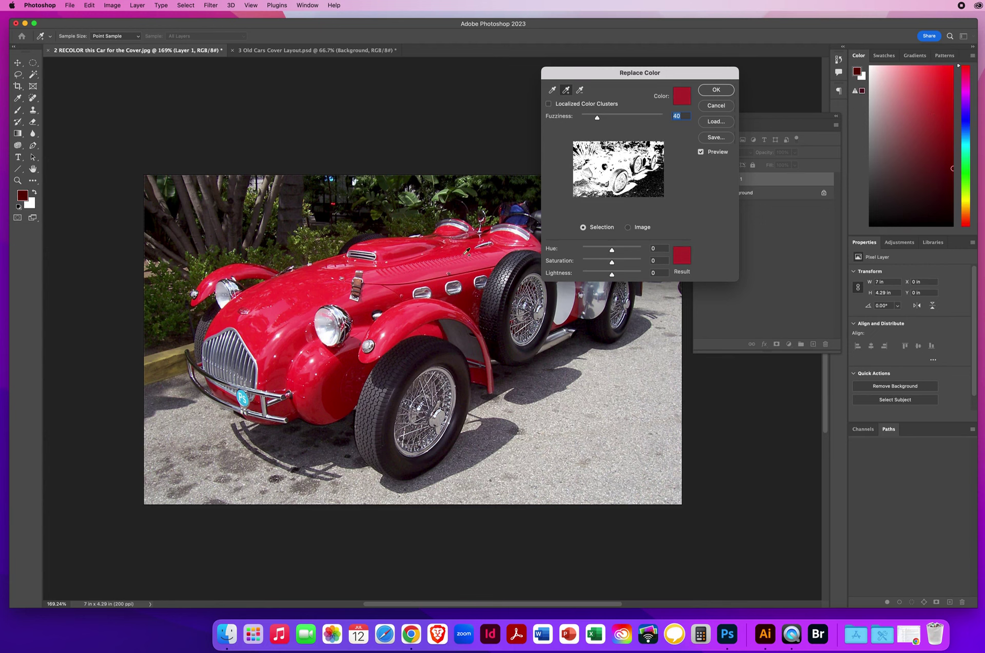
left_click(415, 242)
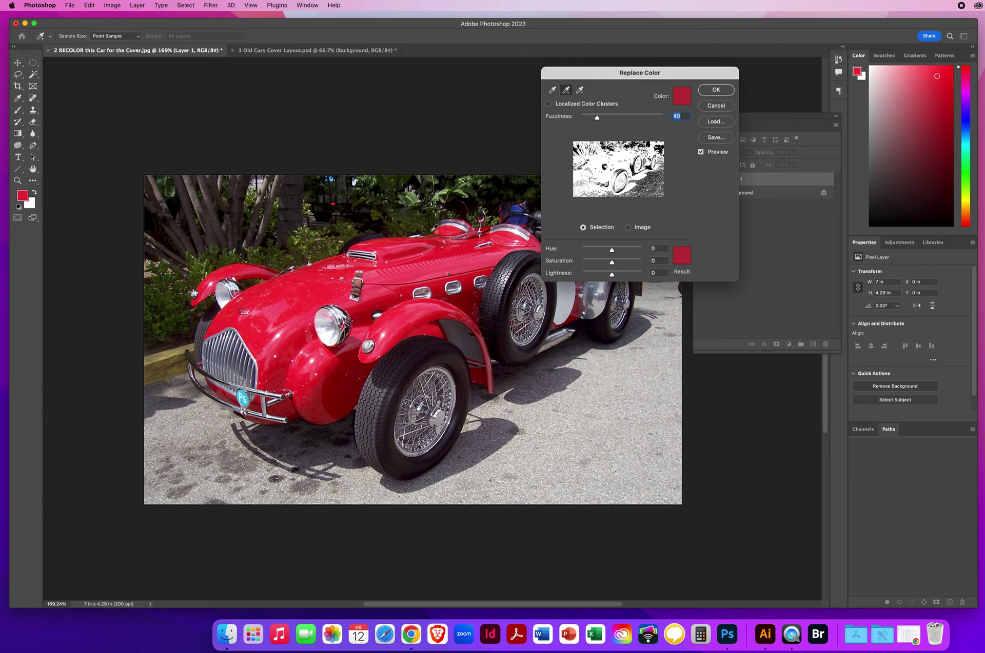
- Set the Replace Color hue to -114 to turn the car's paint blue
left_click_drag(574, 73, 698, 93)
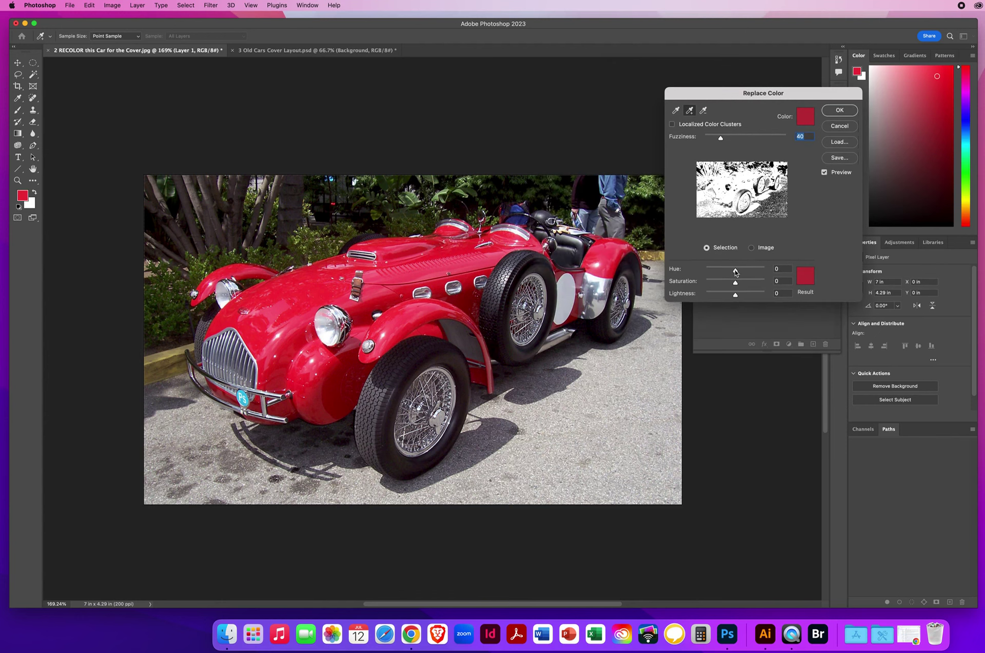
mouse_move(735, 272)
left_mouse_down()
mouse_move(715, 272)
mouse_move(744, 272)
left_mouse_up()
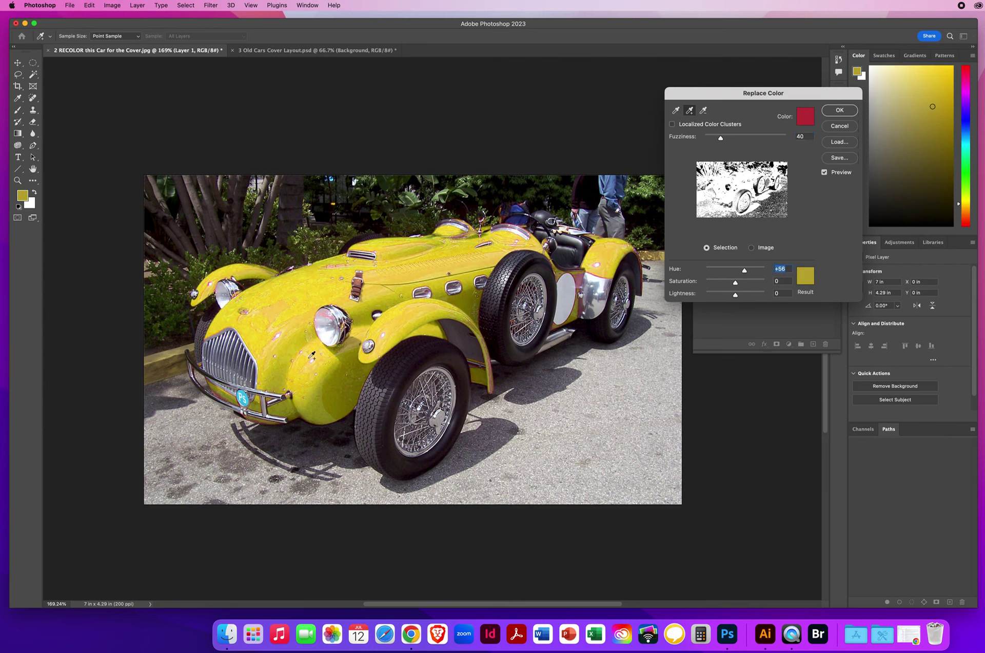
left_click_drag(745, 273, 717, 273)
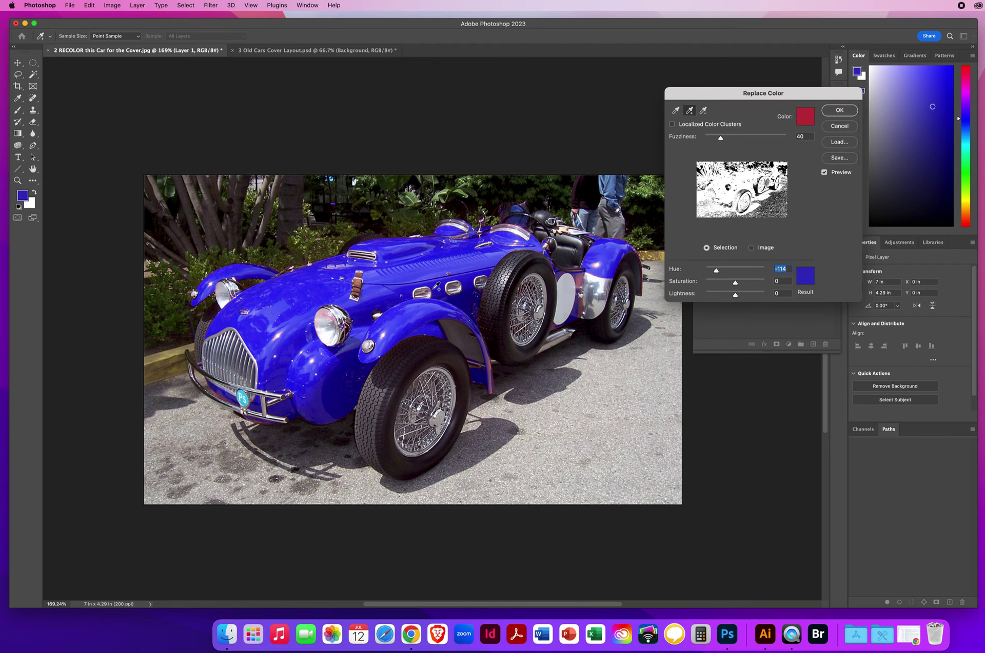
- Add the leftover red under the front bumper and the pinkish reflections on the hood and headlight to the replaced colors
key("super+equal")
key("super+equal")
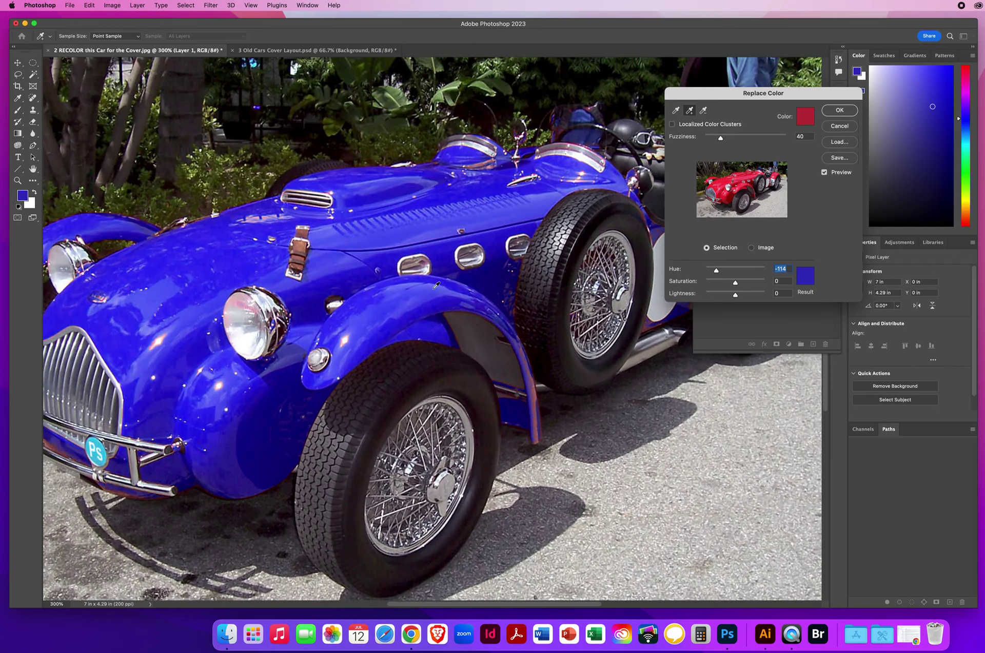
key("super+equal")
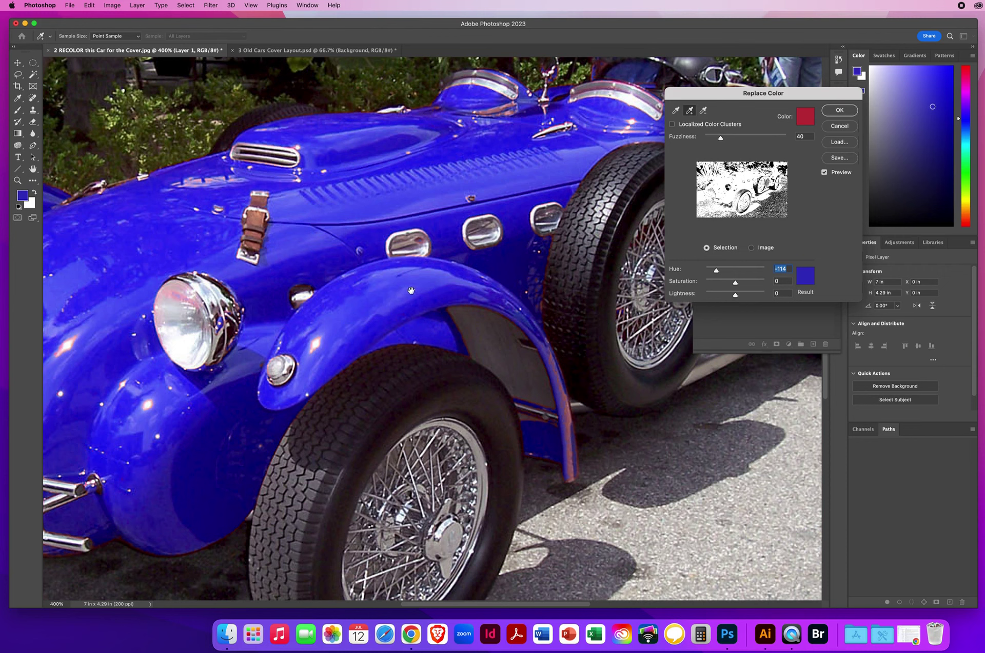
scroll(248, 394, "down", 1)
scroll(248, 394, "left", 1)
left_click_drag(248, 394, 450, 270)
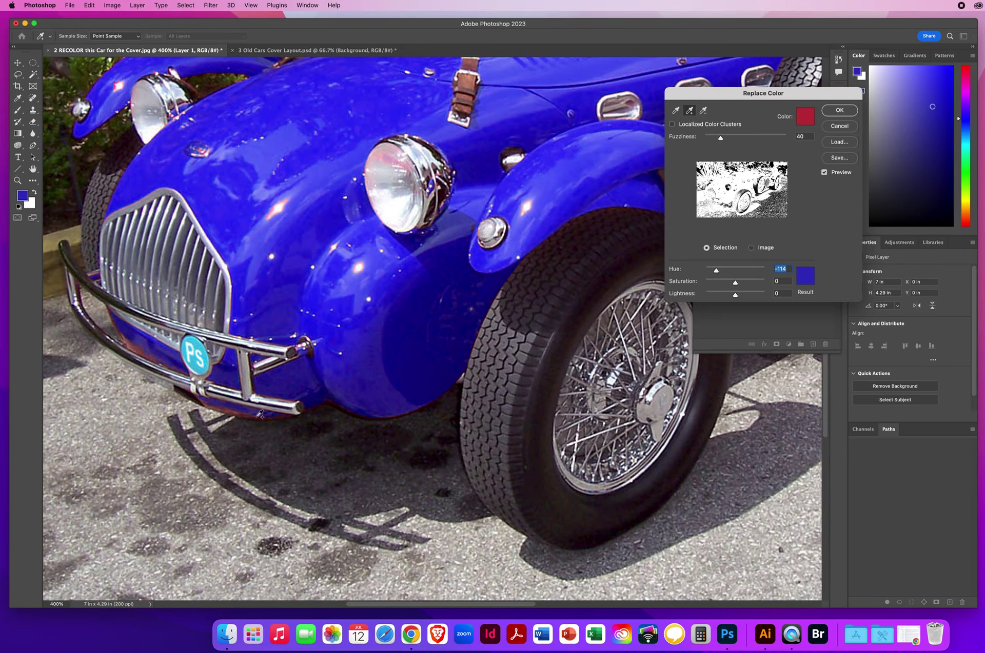
left_click(233, 407)
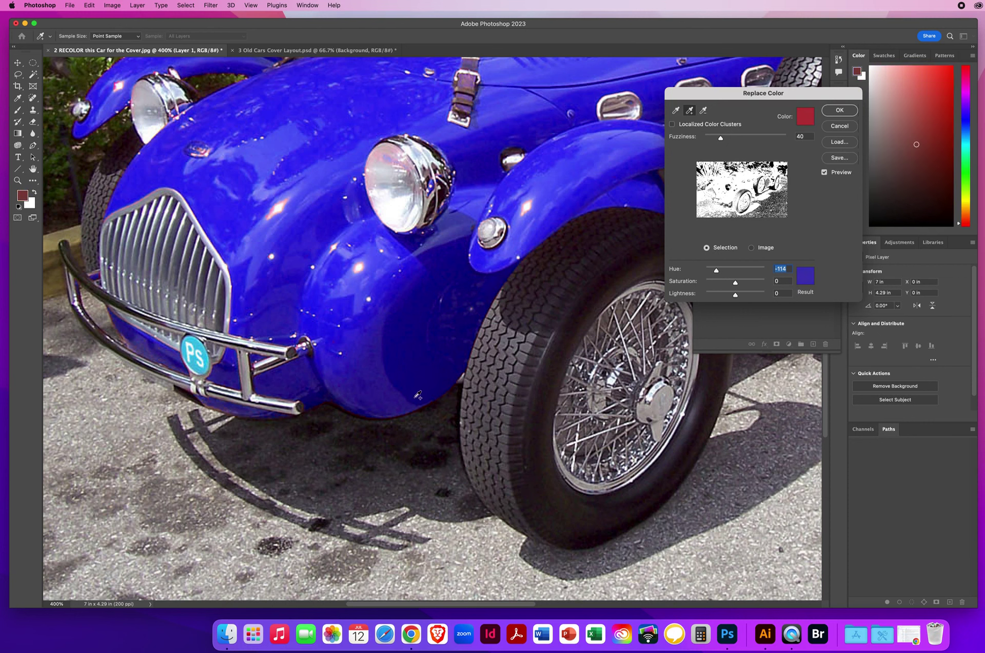
left_click(288, 200)
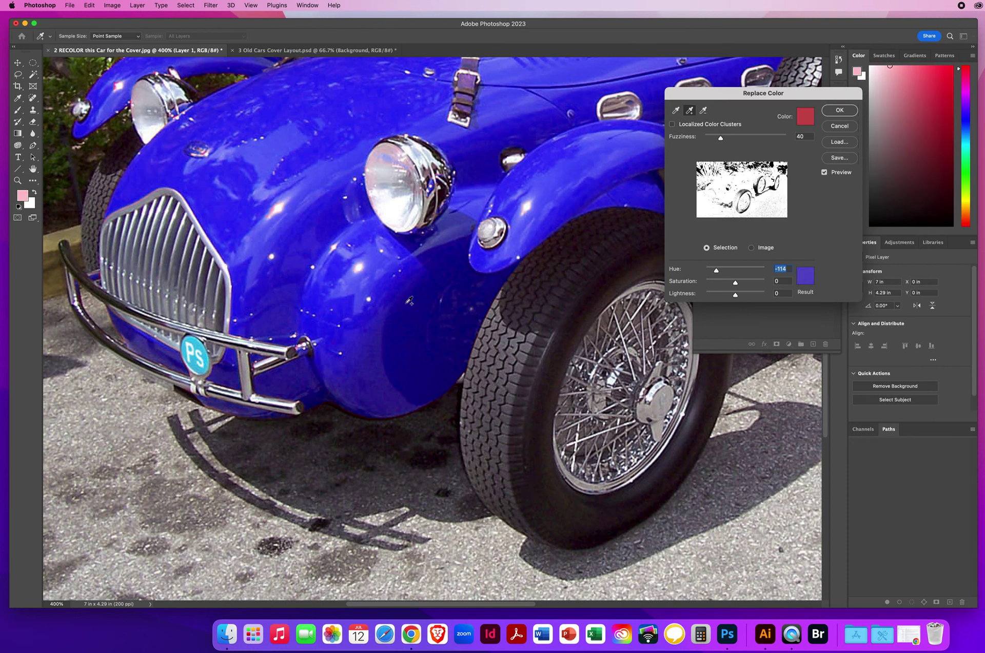
left_click(275, 208)
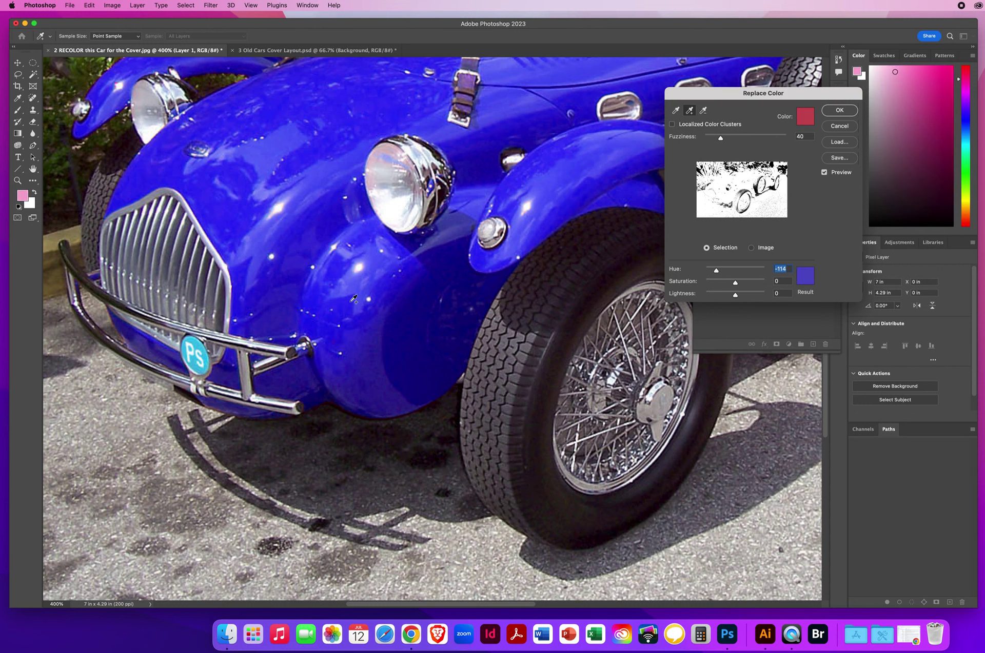
left_click(387, 147)
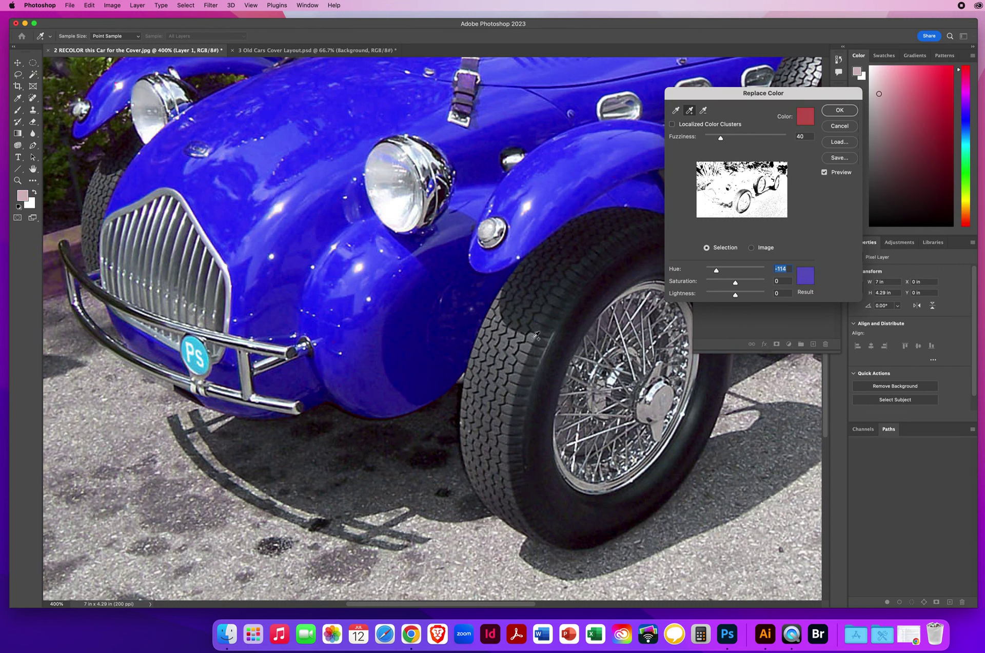
- Add the remaining tint at the rear fender's chrome panel to the replaced colors and apply the Replace Color adjustment
left_click_drag(587, 216, 367, 232)
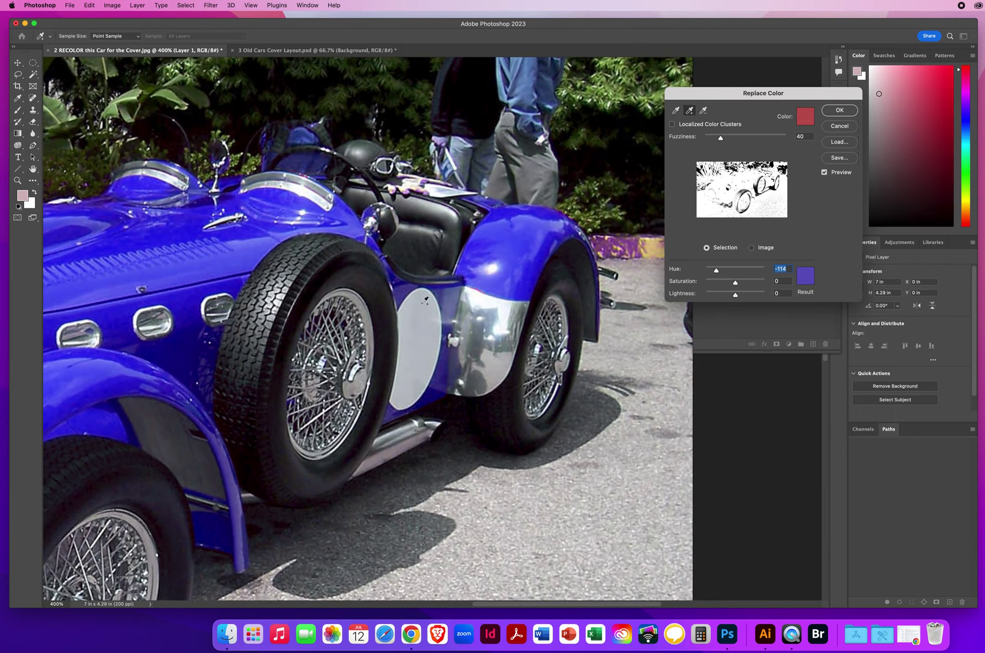
left_click(484, 290)
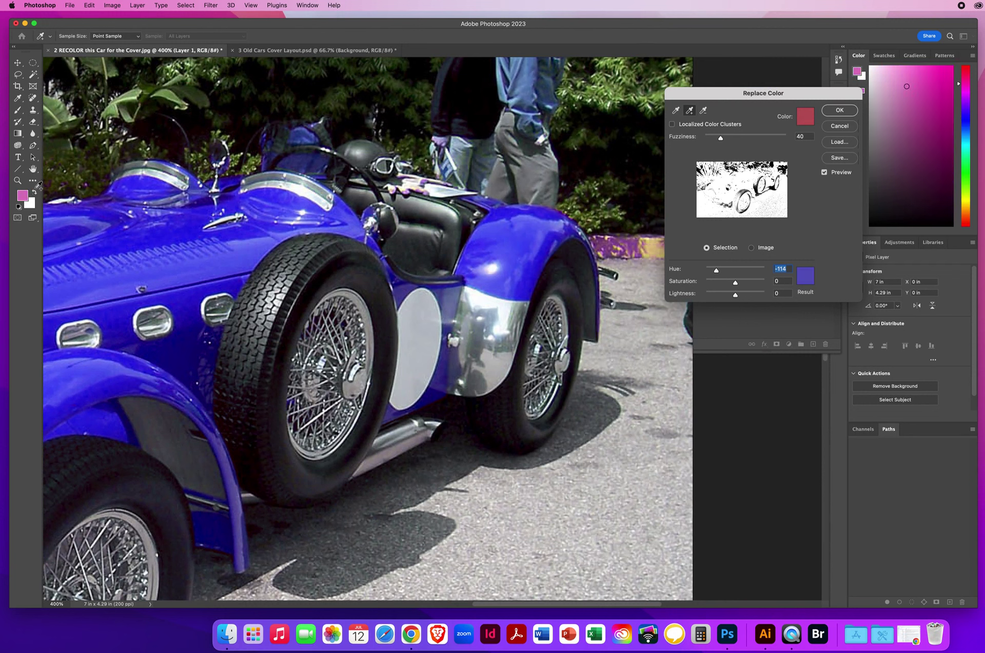
key("super+minus")
key("super+minus")
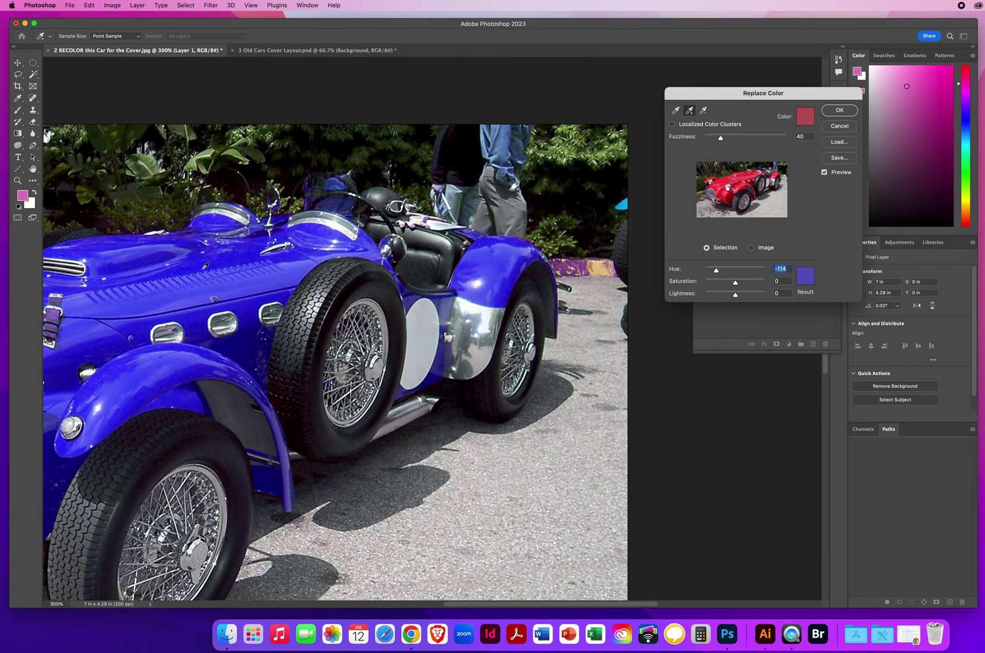
scroll(284, 407, "down", 2)
scroll(283, 407, "left", 5)
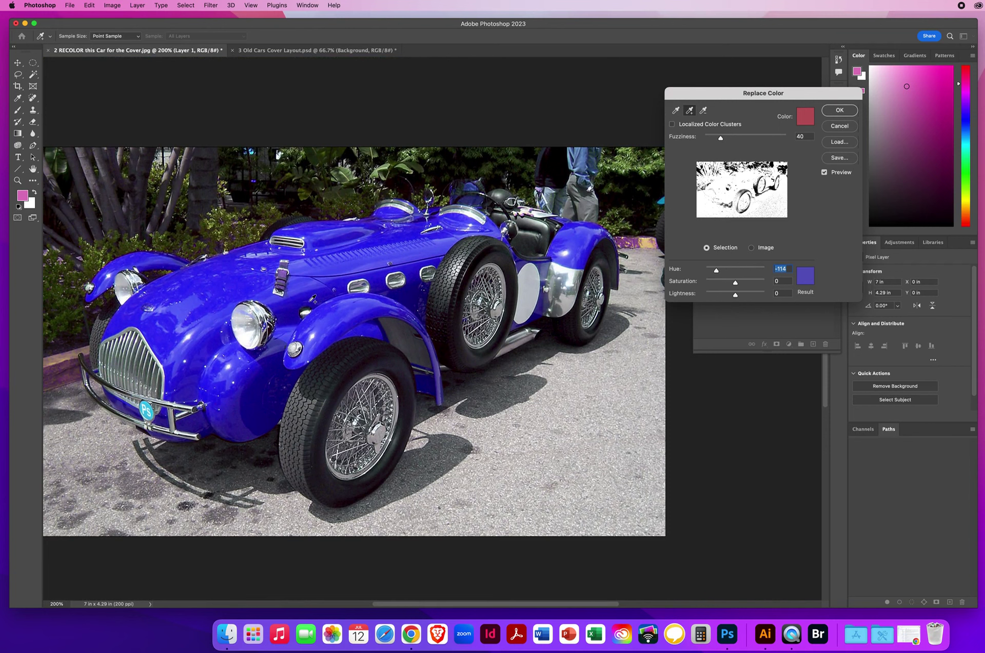
left_click(834, 112)
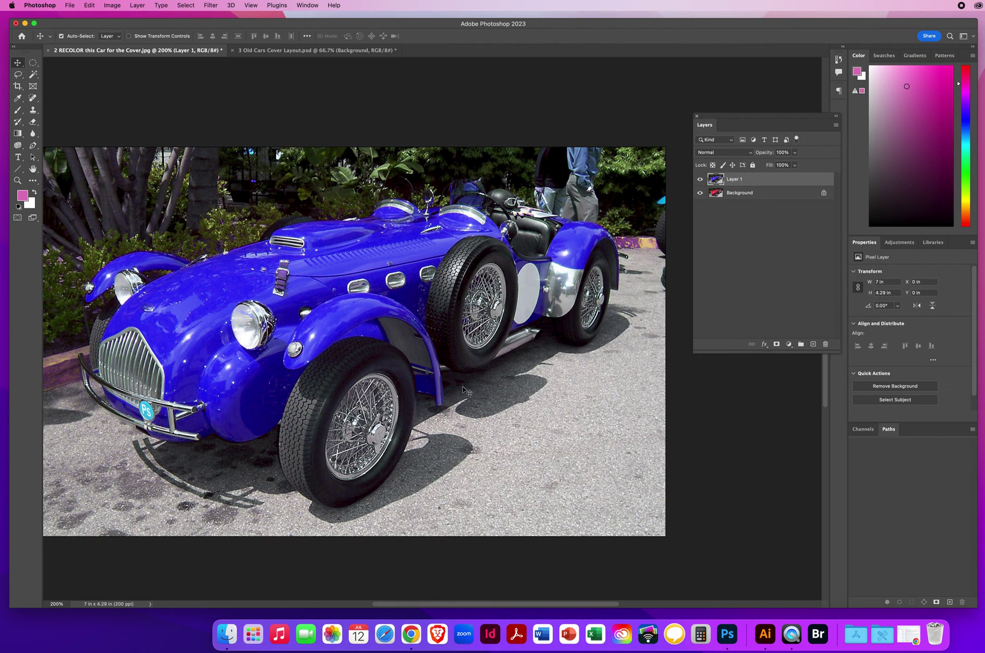
- Compare the recolored car with the original by hiding Layer 1 and showing it again
left_click_drag(308, 341, 332, 339)
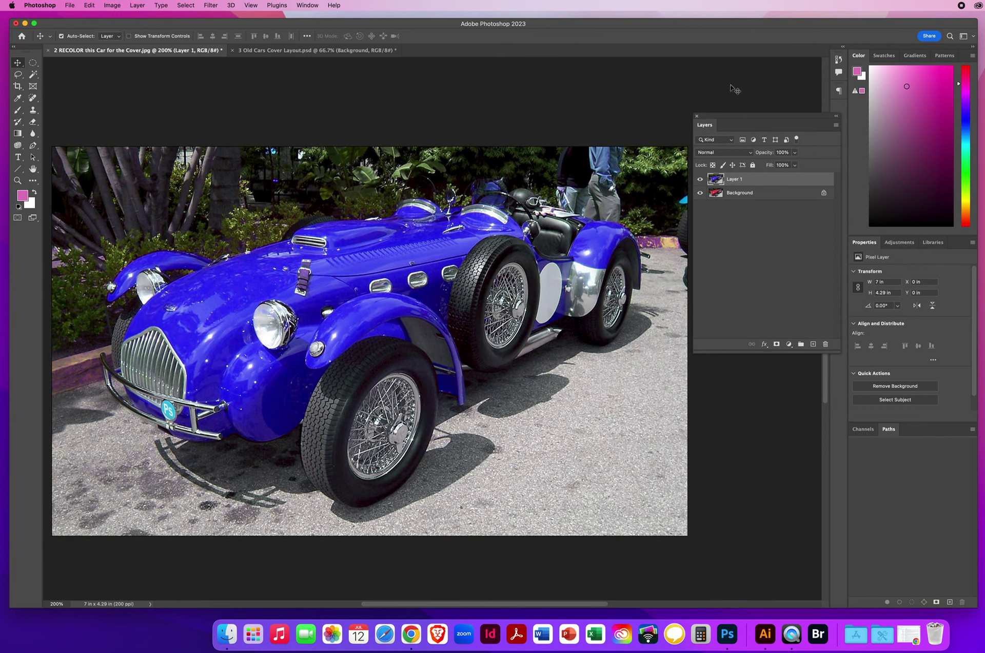
left_click_drag(725, 118, 763, 104)
left_click(738, 166)
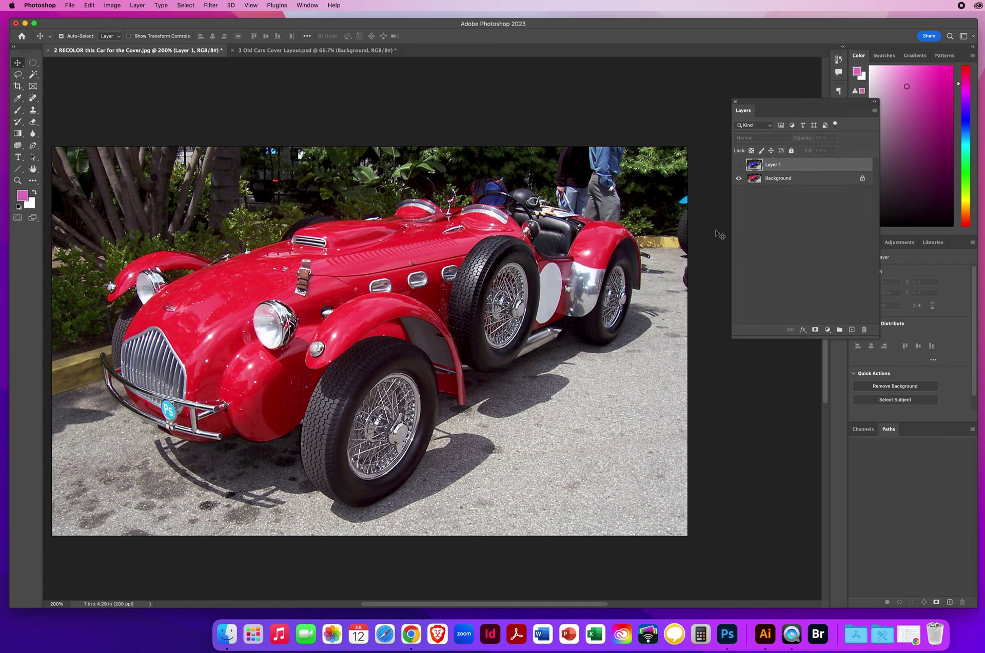
left_click(739, 164)
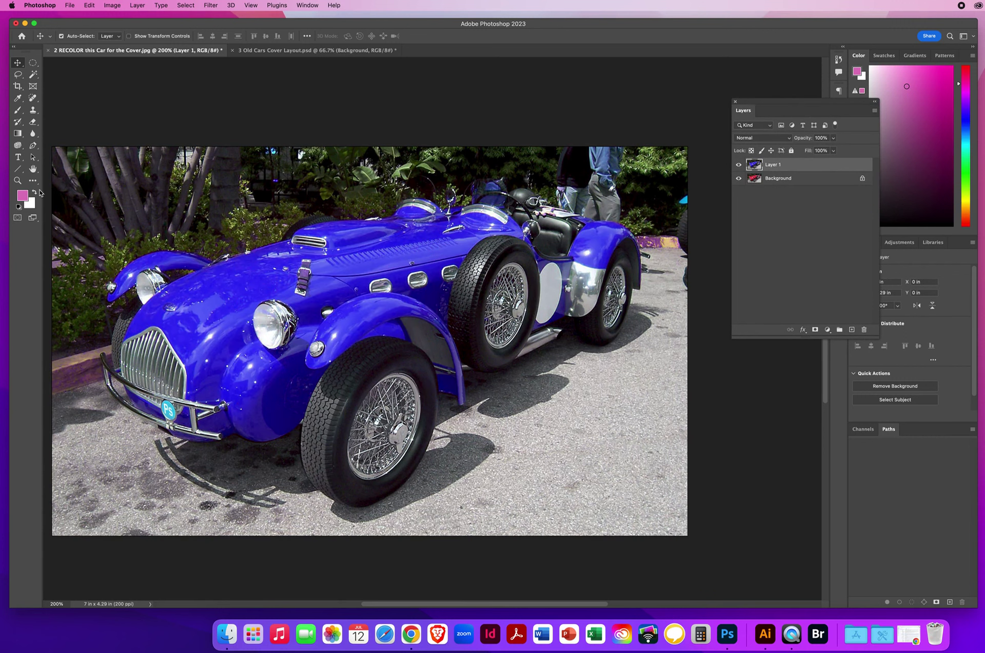
- Examine the area around the bystanders and curb behind the car, comparing it with the original by hiding and showing Layer 1
left_click(18, 181)
left_click(577, 196)
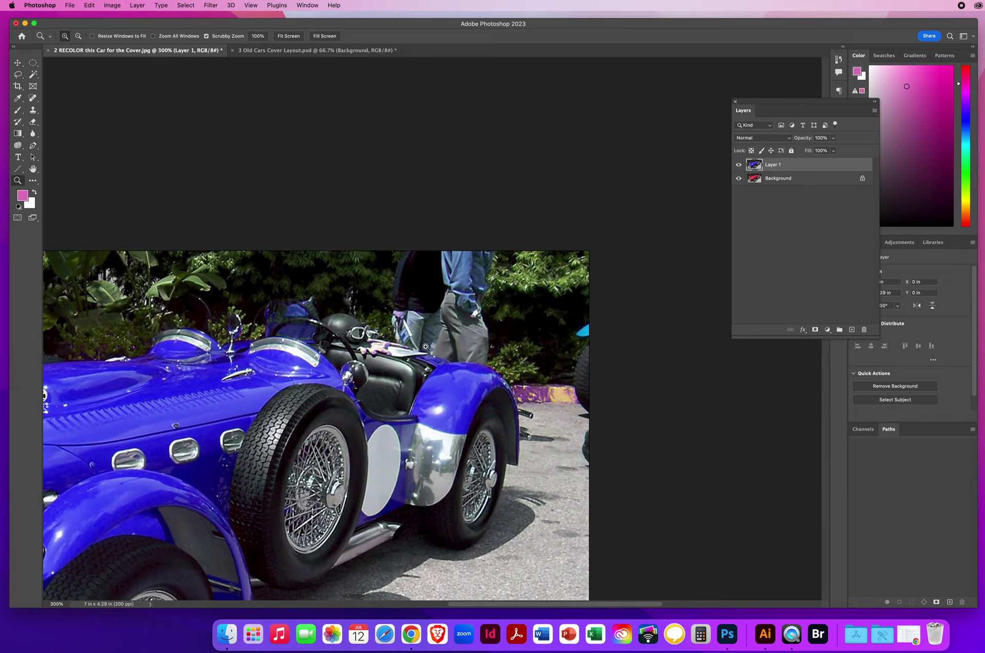
left_click(429, 326)
left_click(416, 332)
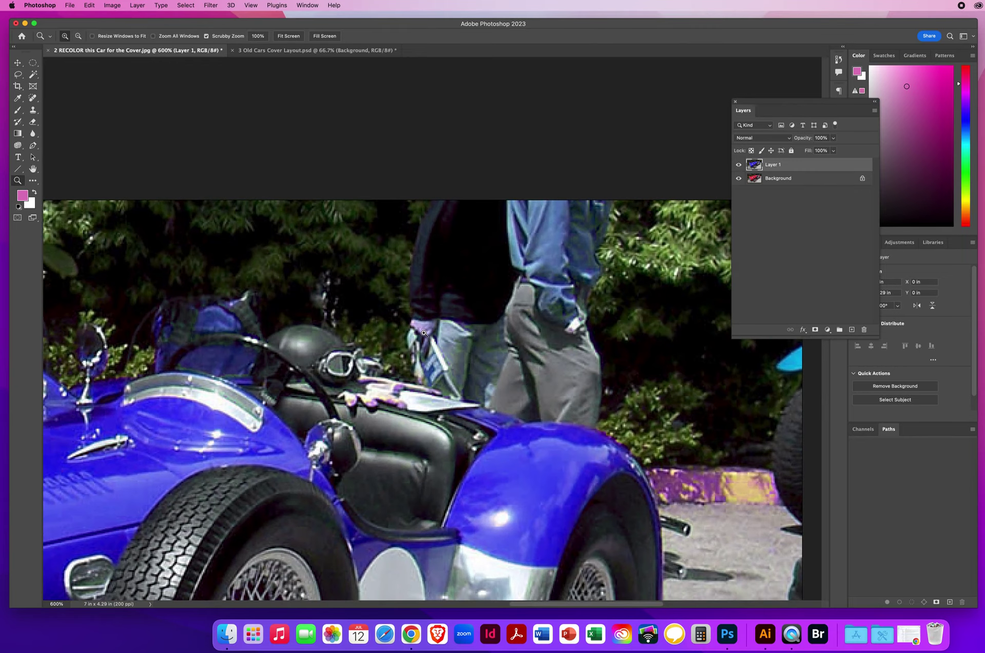
left_click(738, 165)
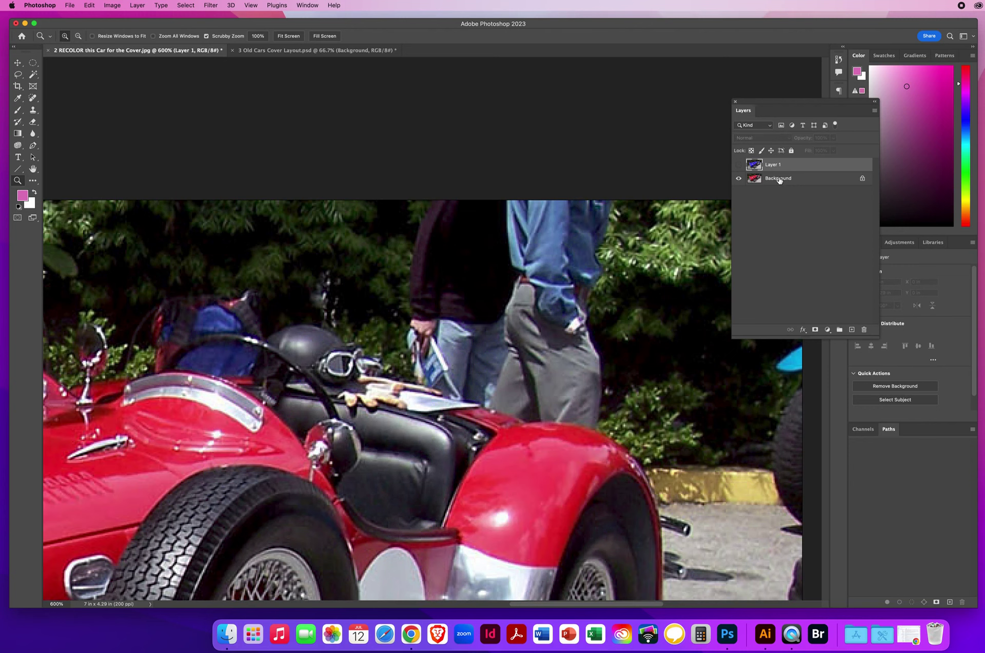
left_click(739, 166)
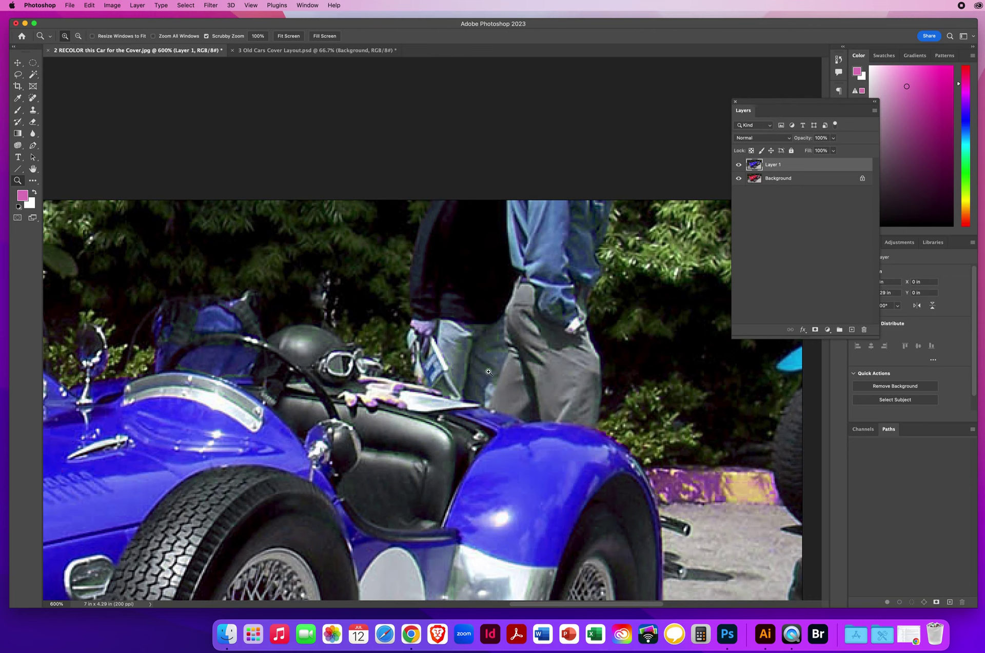
- Add a layer mask to Layer 1, with black as the foreground color for painting on it
scroll(526, 383, "down", 5)
scroll(526, 383, "right", 5)
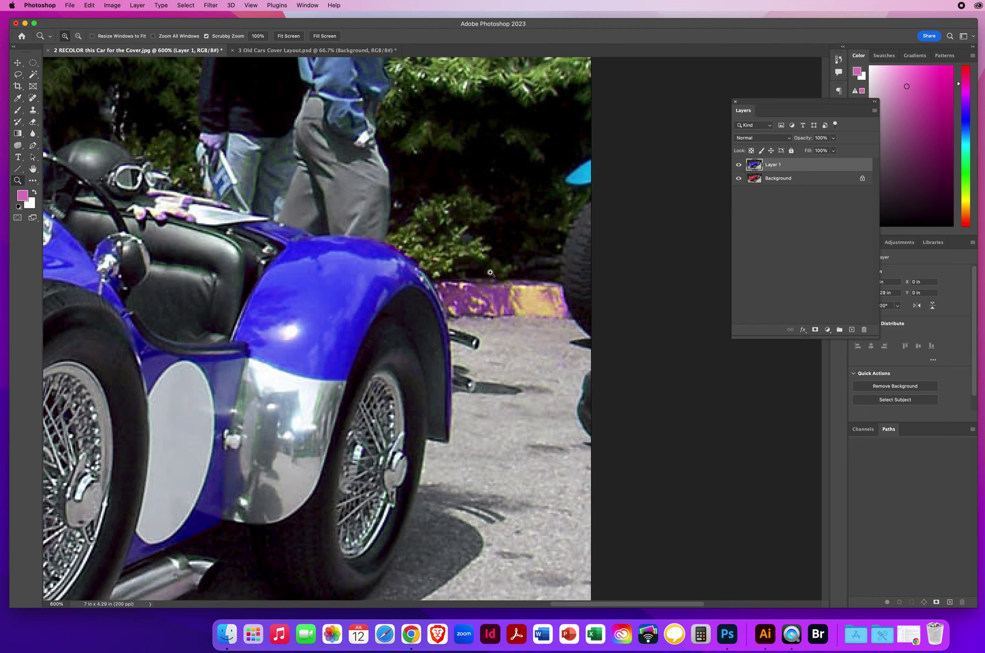
left_click_drag(751, 106, 666, 108)
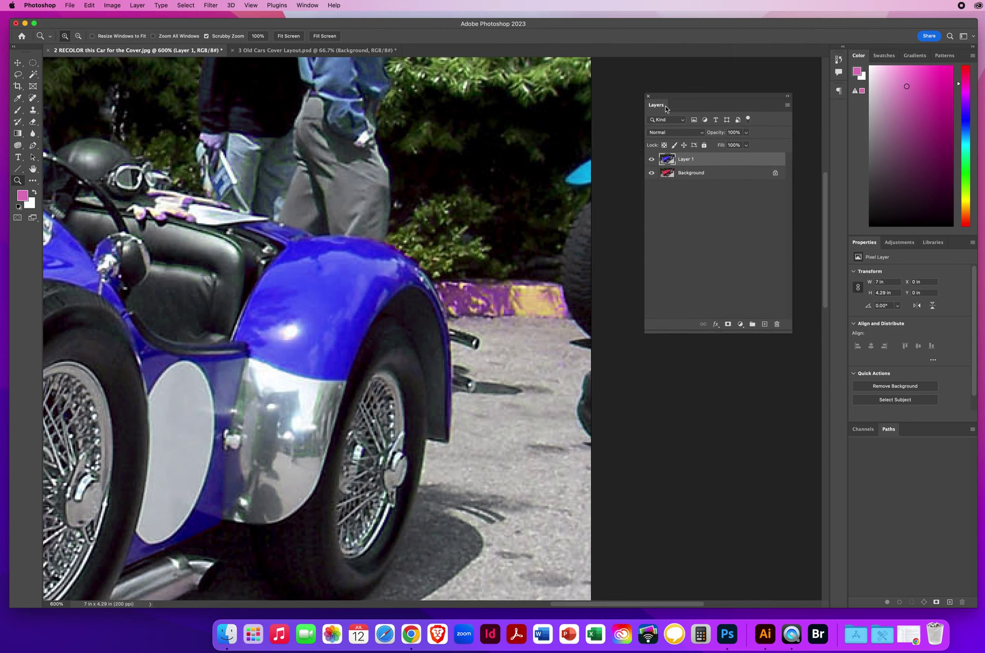
left_click(728, 325)
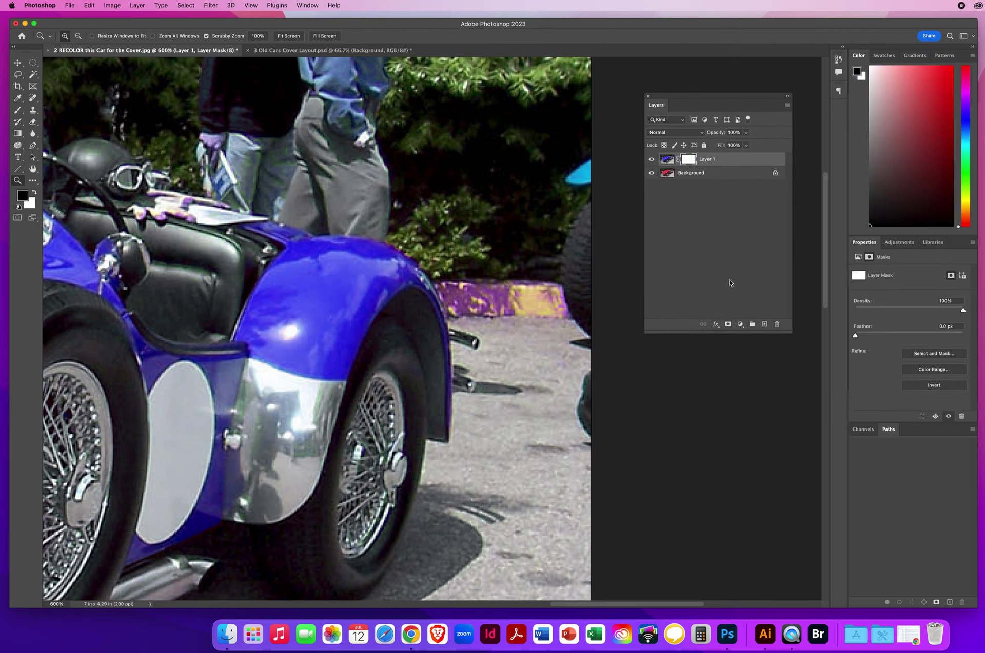
key("x")
key("x")
- Shrink the brush to 10 px and paint black on the mask over the curb behind the rear fender to restore its yellow
left_click(16, 111)
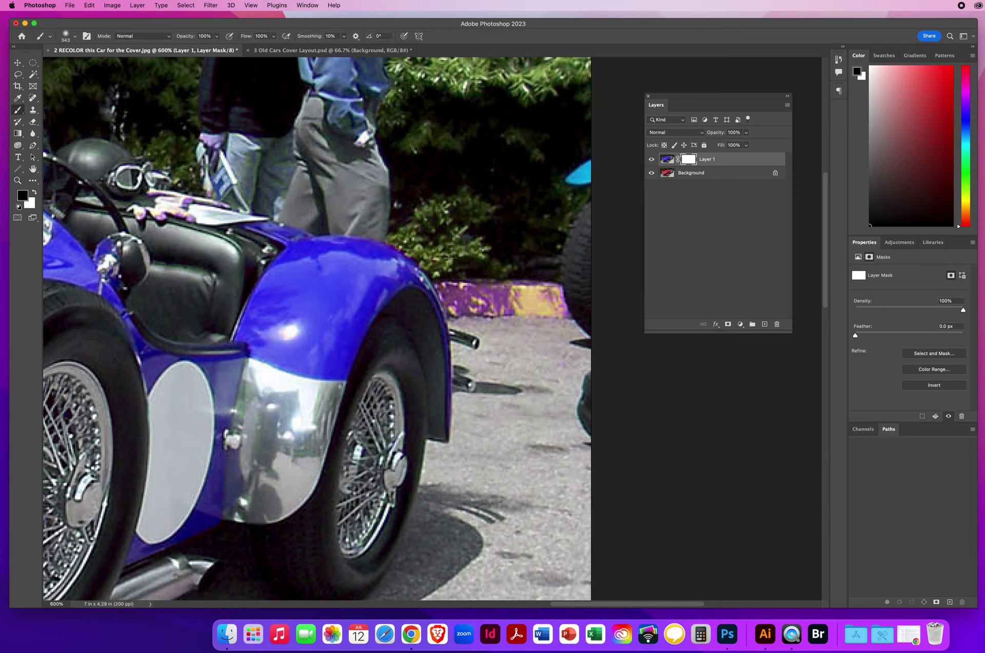
left_click_drag(531, 225, 186, 238)
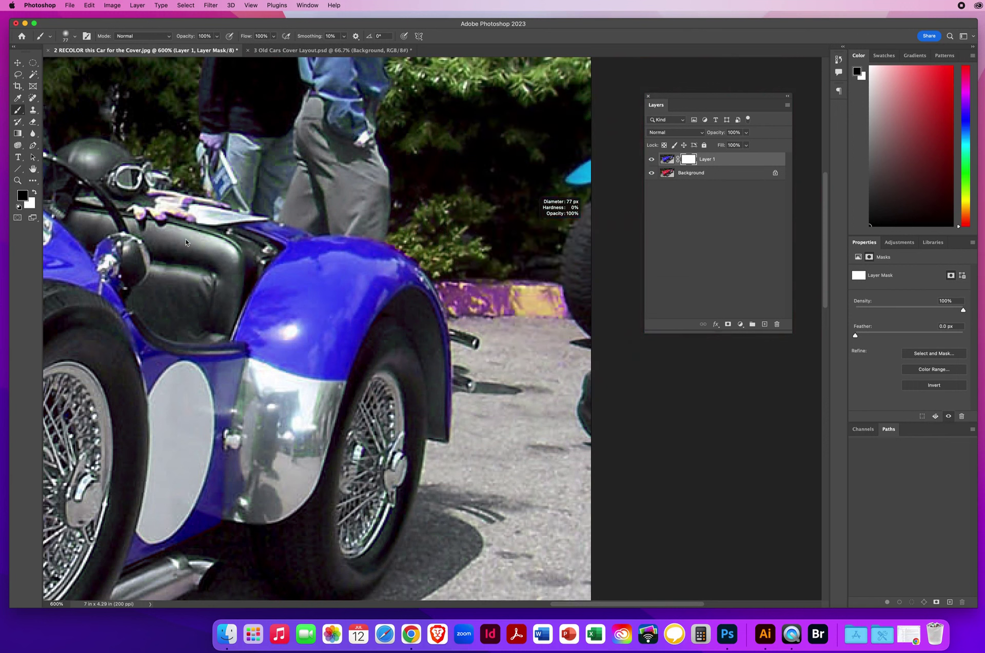
mouse_move(496, 171)
left_mouse_down()
mouse_move(496, 334)
mouse_move(497, 311)
left_mouse_up()
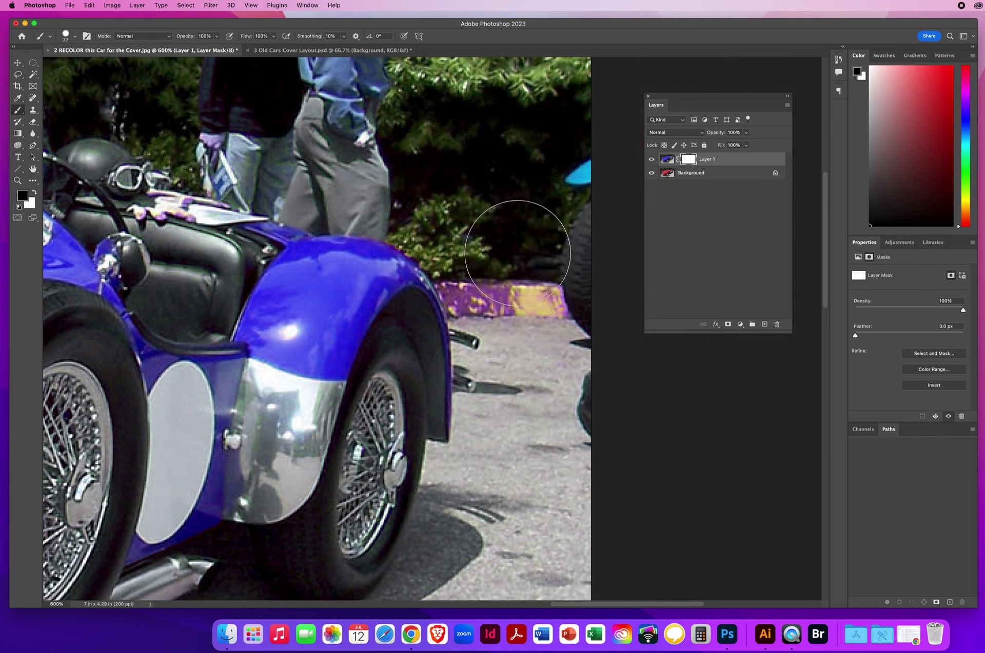
mouse_move(524, 192)
left_mouse_down()
mouse_move(514, 209)
mouse_move(433, 201)
left_mouse_up()
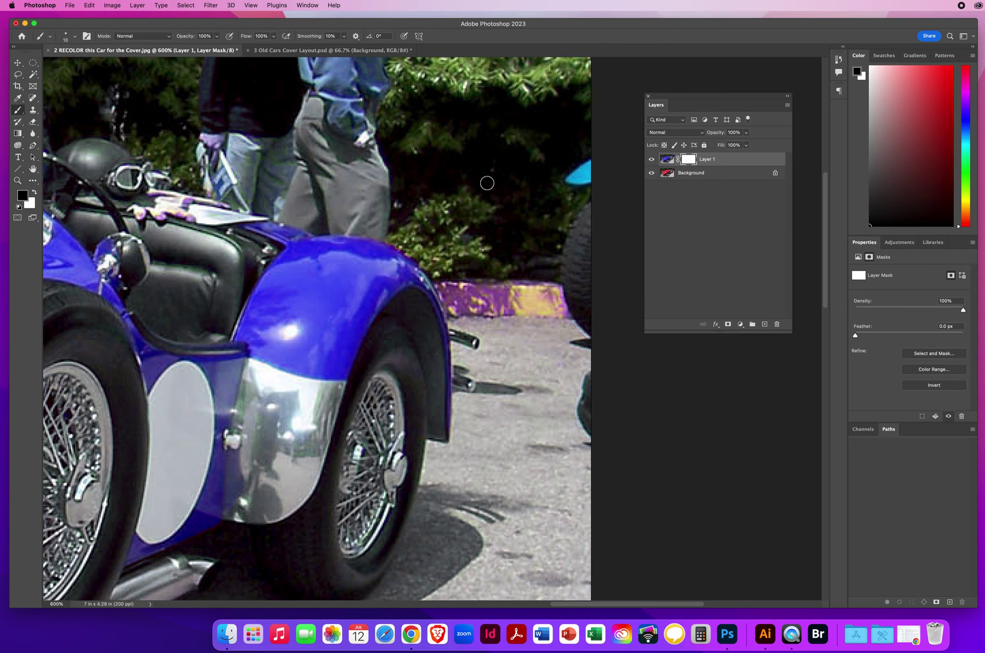
mouse_move(567, 287)
left_mouse_down()
mouse_move(569, 323)
mouse_move(549, 288)
mouse_move(547, 319)
mouse_move(525, 275)
mouse_move(513, 280)
mouse_move(524, 326)
mouse_move(491, 277)
mouse_move(502, 320)
mouse_move(468, 278)
mouse_move(481, 316)
mouse_move(474, 323)
mouse_move(451, 282)
mouse_move(456, 316)
mouse_move(437, 278)
left_mouse_up()
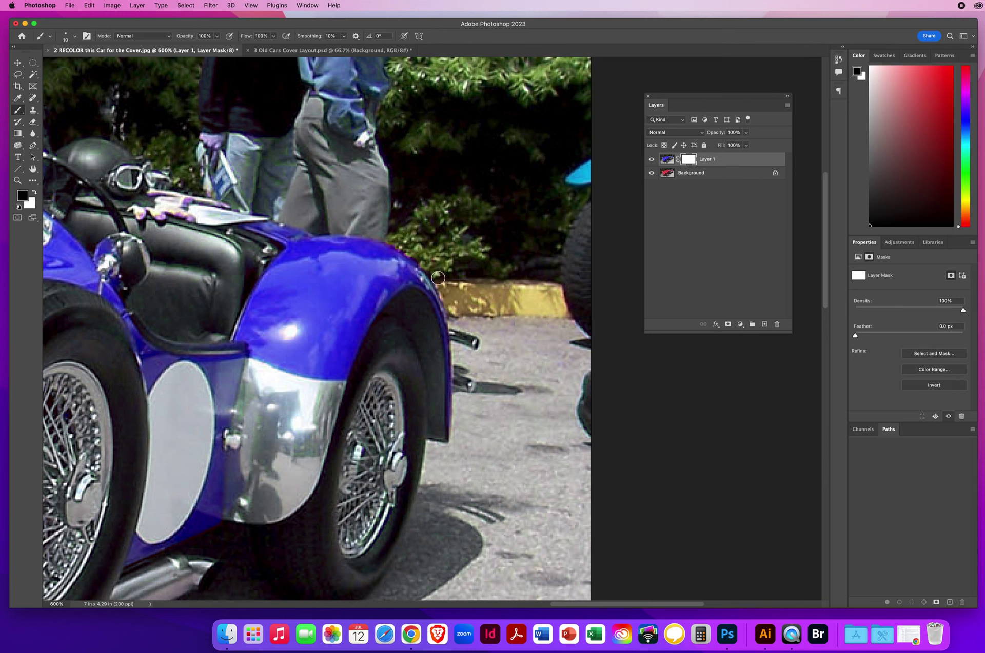
- Compare with the original, and mask out the color shift on the bystanders' hands and clothing and the gloves by the seat
left_click(652, 160)
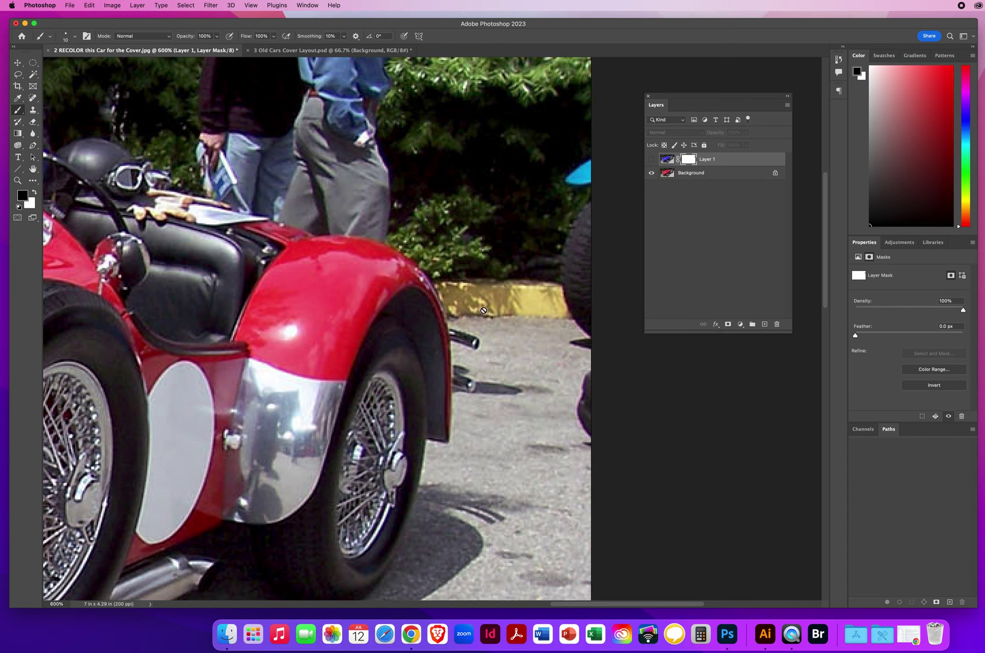
left_click(651, 160)
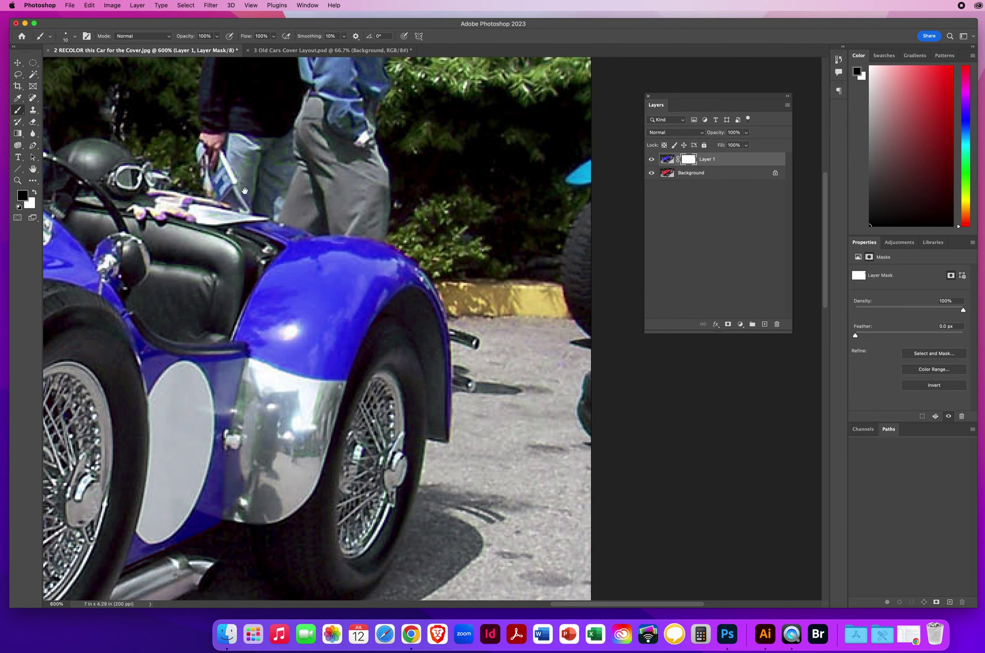
mouse_move(245, 191)
left_mouse_down()
mouse_move(465, 303)
mouse_move(353, 323)
mouse_move(403, 325)
left_mouse_up()
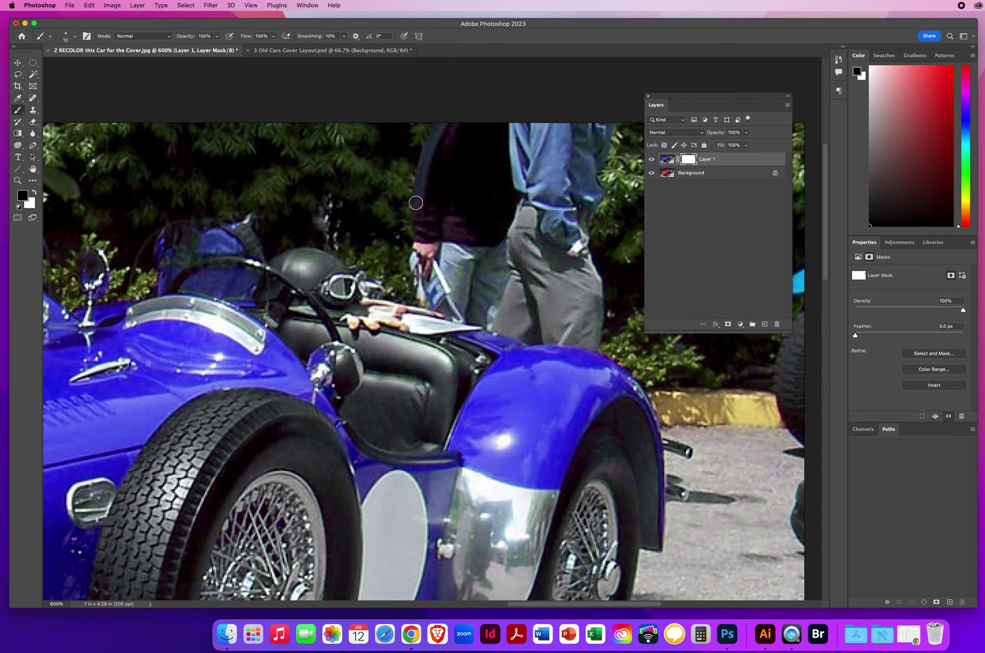
mouse_move(415, 203)
left_mouse_down()
mouse_move(438, 160)
mouse_move(428, 141)
left_mouse_up()
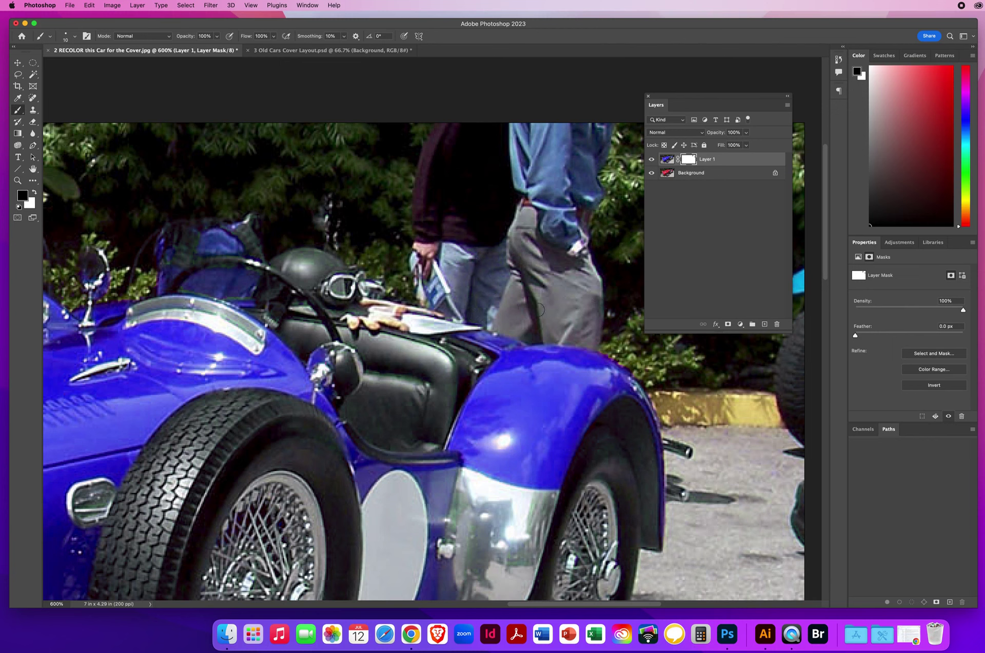
- Paint black on the mask over the curb beside the front bumper to bring back its original yellow
mouse_move(468, 416)
left_mouse_down()
mouse_move(416, 328)
mouse_move(405, 218)
left_mouse_up()
mouse_move(216, 289)
left_mouse_down()
mouse_move(307, 236)
mouse_move(302, 284)
mouse_move(456, 233)
left_mouse_up()
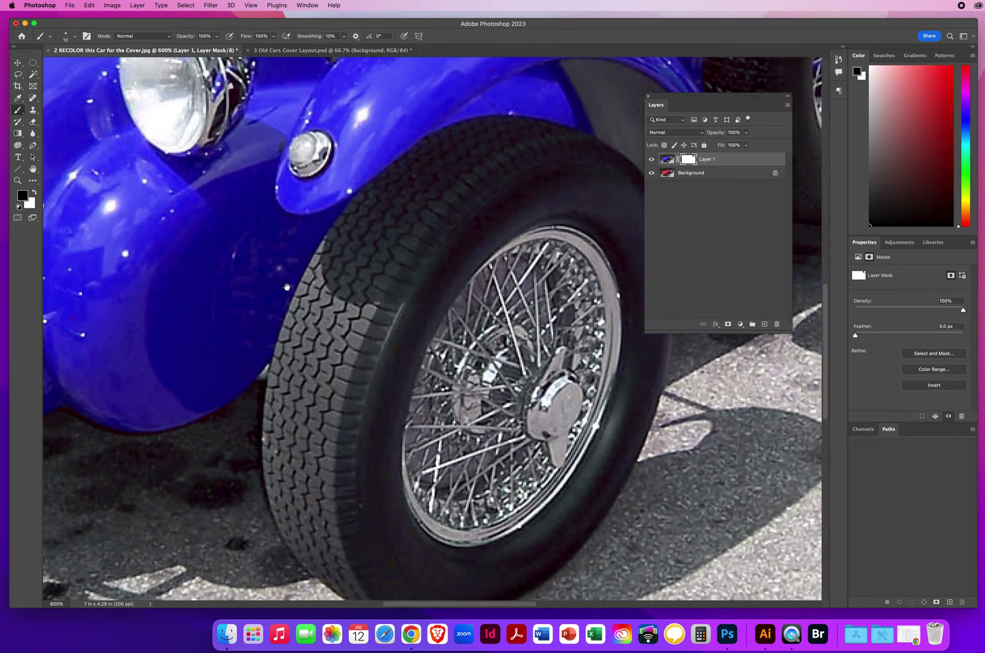
left_click_drag(231, 257, 451, 261)
left_click_drag(205, 308, 462, 253)
mouse_move(205, 265)
left_mouse_down()
mouse_move(508, 435)
mouse_move(350, 449)
left_mouse_up()
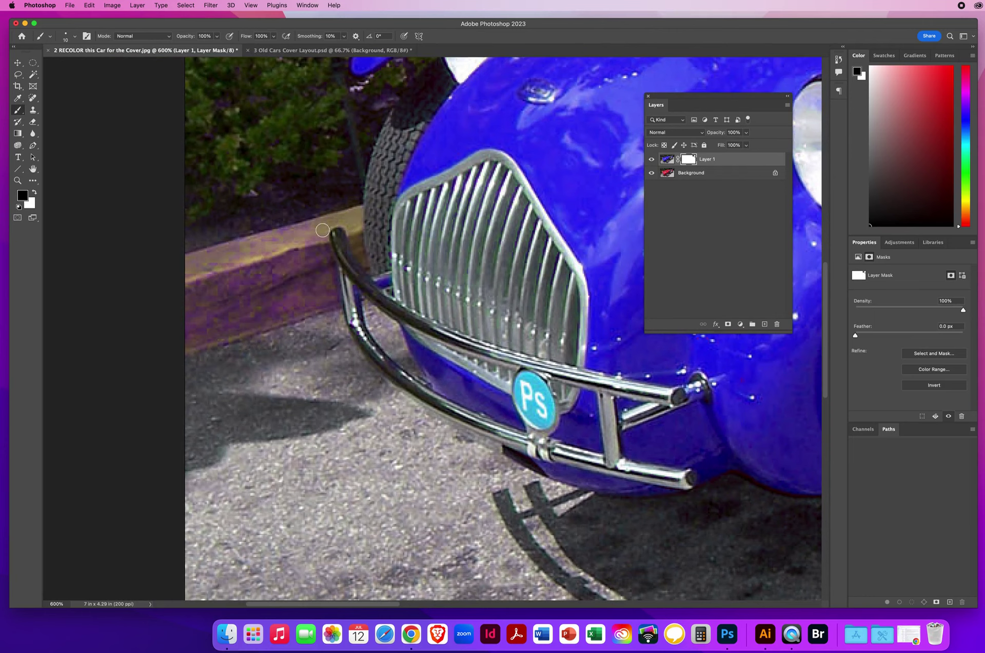
mouse_move(325, 227)
left_mouse_down()
mouse_move(335, 315)
mouse_move(303, 203)
mouse_move(313, 337)
mouse_move(287, 210)
mouse_move(288, 342)
mouse_move(264, 214)
mouse_move(266, 350)
mouse_move(250, 349)
mouse_move(241, 217)
mouse_move(225, 367)
mouse_move(207, 326)
mouse_move(203, 225)
mouse_move(211, 371)
mouse_move(190, 237)
mouse_move(191, 304)
left_mouse_up()
- Mask out the color shift on the shrubs, tree trunks and ground beyond the front fender, and on the small light behind the hood
scroll(264, 301, "up", 8)
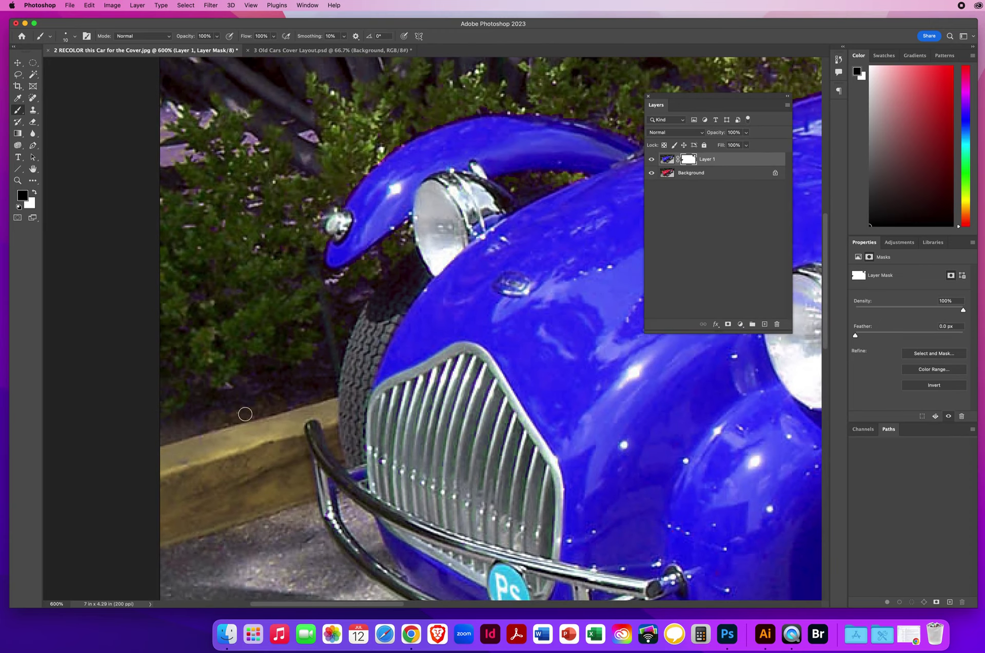
left_click_drag(242, 331, 249, 331)
mouse_move(287, 169)
left_mouse_down()
mouse_move(278, 351)
mouse_move(354, 426)
mouse_move(391, 229)
mouse_move(365, 218)
left_mouse_up()
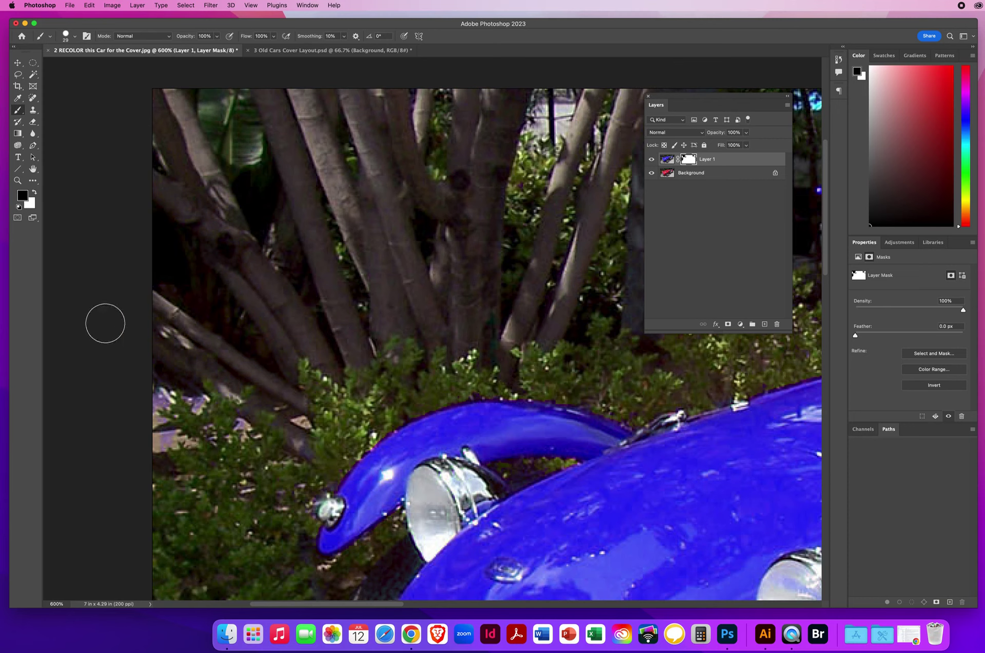
mouse_move(257, 417)
left_mouse_down()
mouse_move(151, 389)
mouse_move(133, 417)
mouse_move(205, 468)
left_mouse_up()
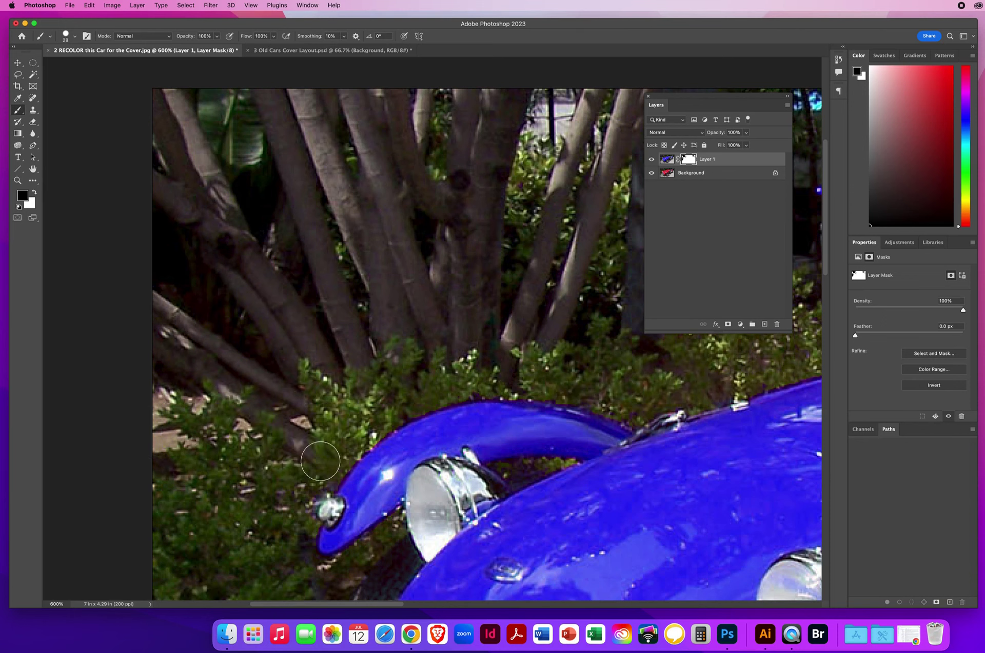
scroll(382, 292, "right", 10)
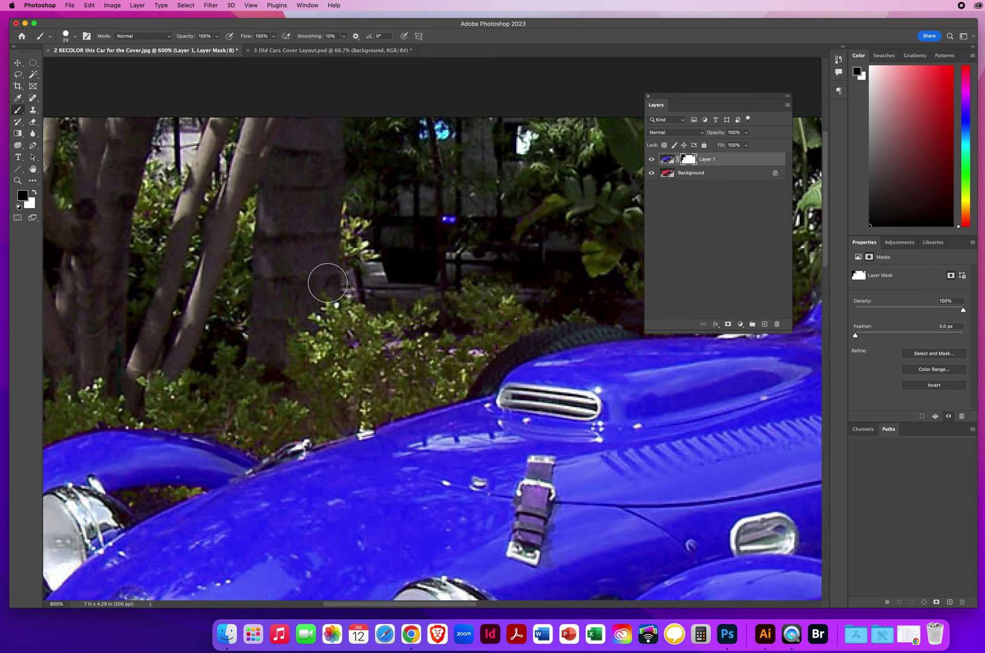
left_click(449, 218)
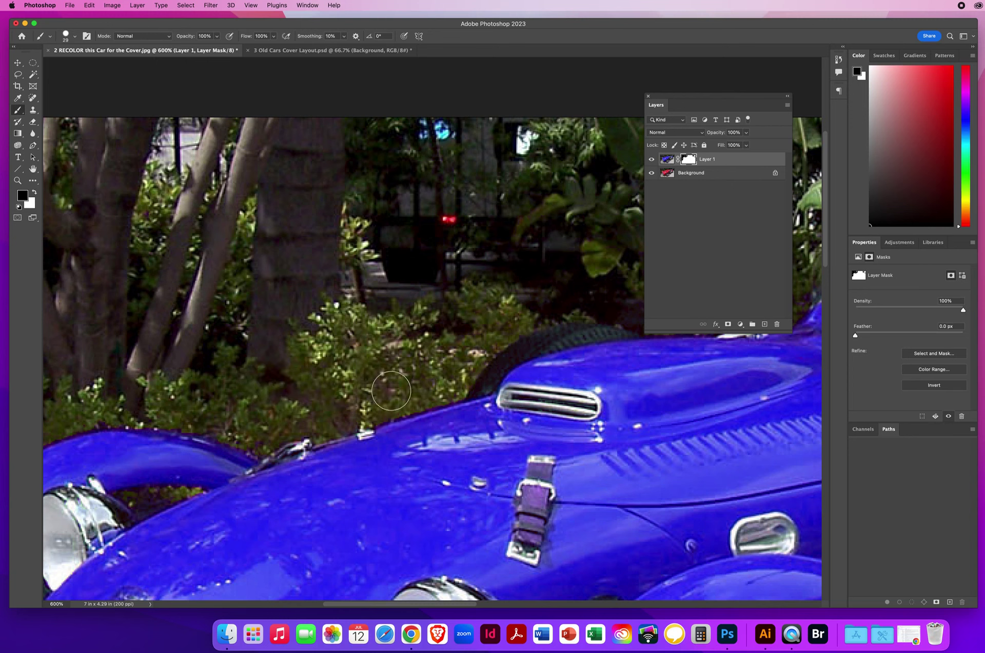
- Paint black on the mask over a patch of the hood, and paint it back to blue with white
left_click_drag(389, 435, 491, 453)
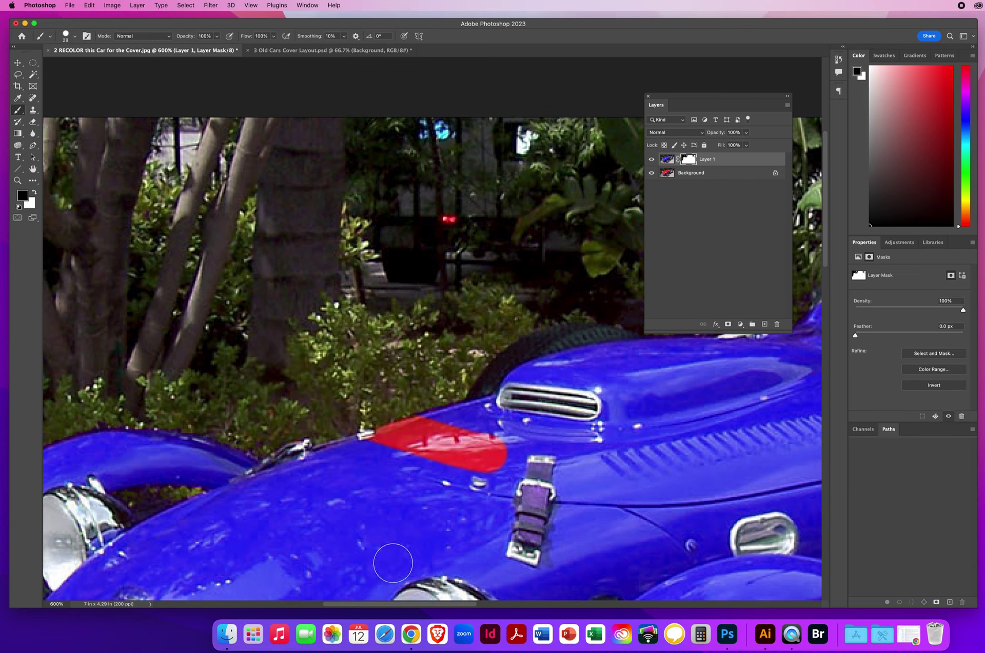
key("x")
mouse_move(480, 488)
left_mouse_down()
mouse_move(521, 446)
mouse_move(445, 474)
mouse_move(485, 445)
mouse_move(448, 452)
mouse_move(421, 447)
mouse_move(441, 436)
mouse_move(405, 436)
mouse_move(363, 451)
mouse_move(403, 439)
left_mouse_up()
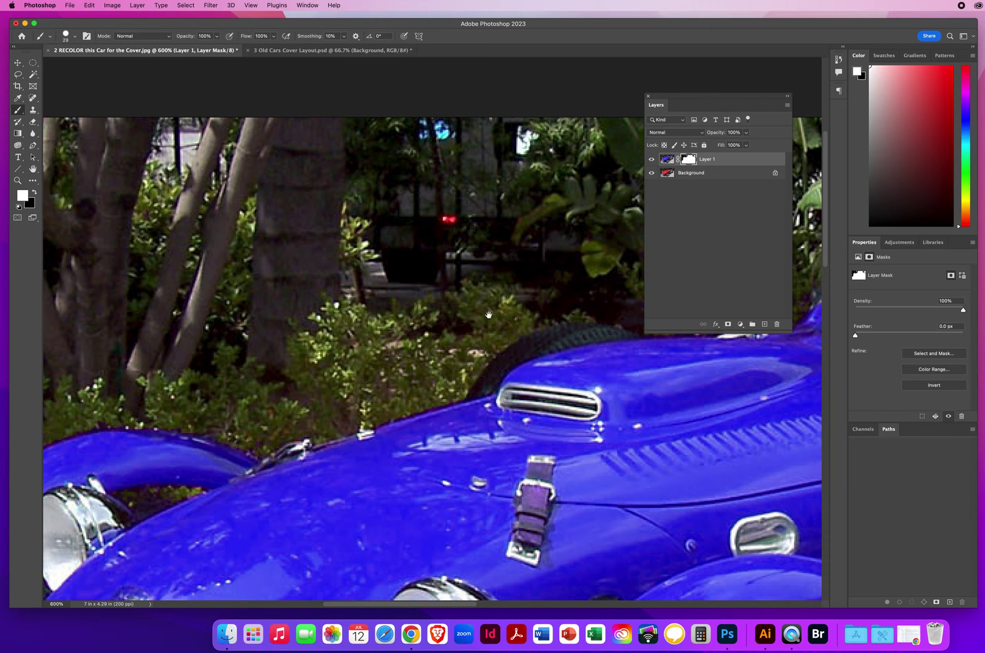
- Examine the leather hood strap up close, comparing its color with the original by hiding and showing Layer 1
left_click_drag(488, 314, 153, 345)
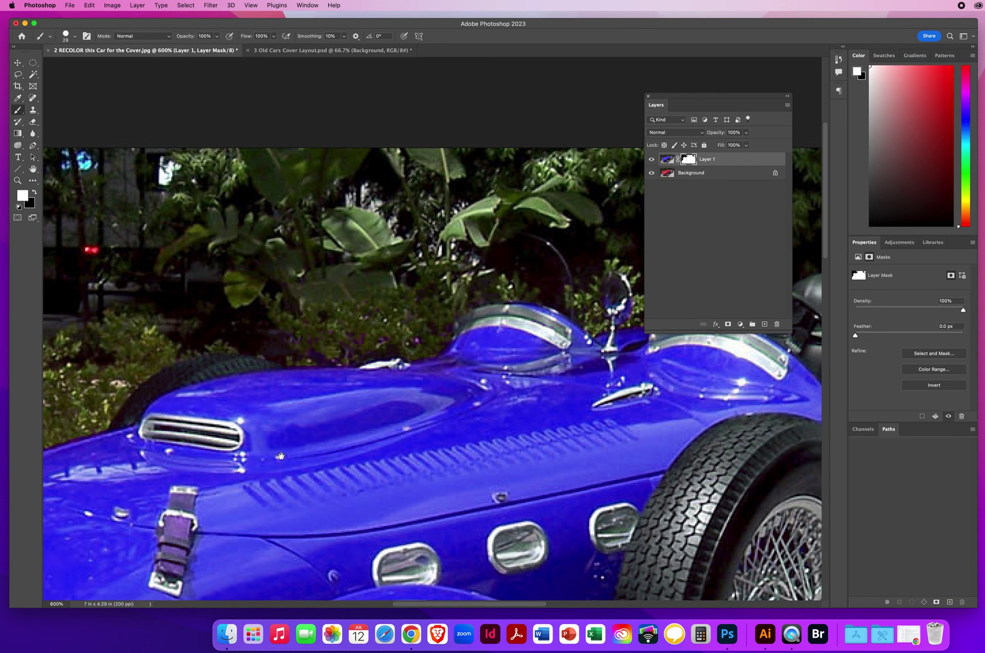
left_click_drag(280, 456, 391, 202)
key("z")
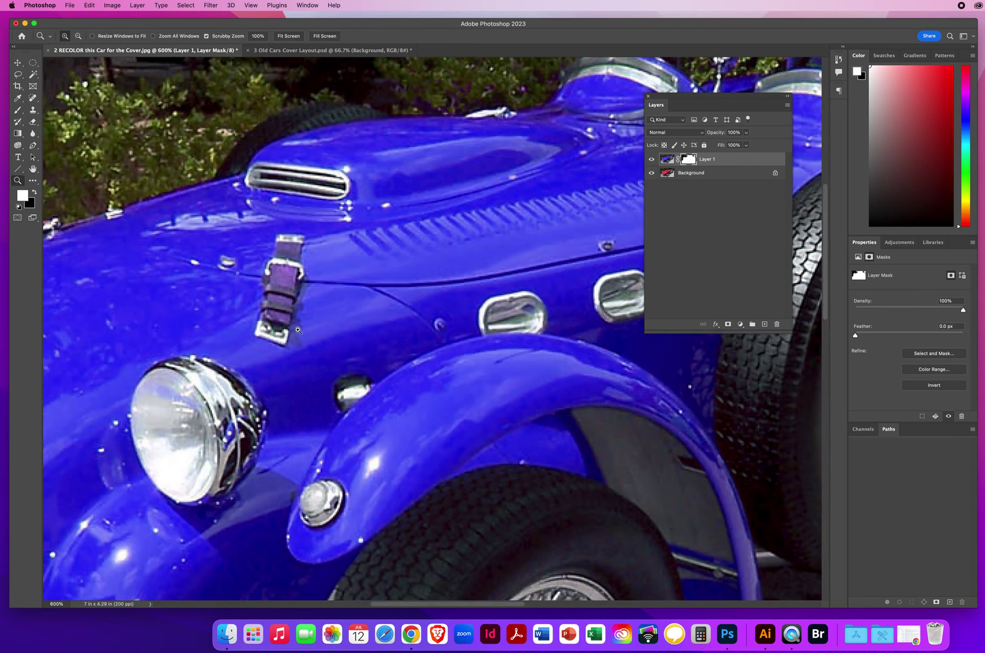
left_click(291, 292)
left_click(416, 313)
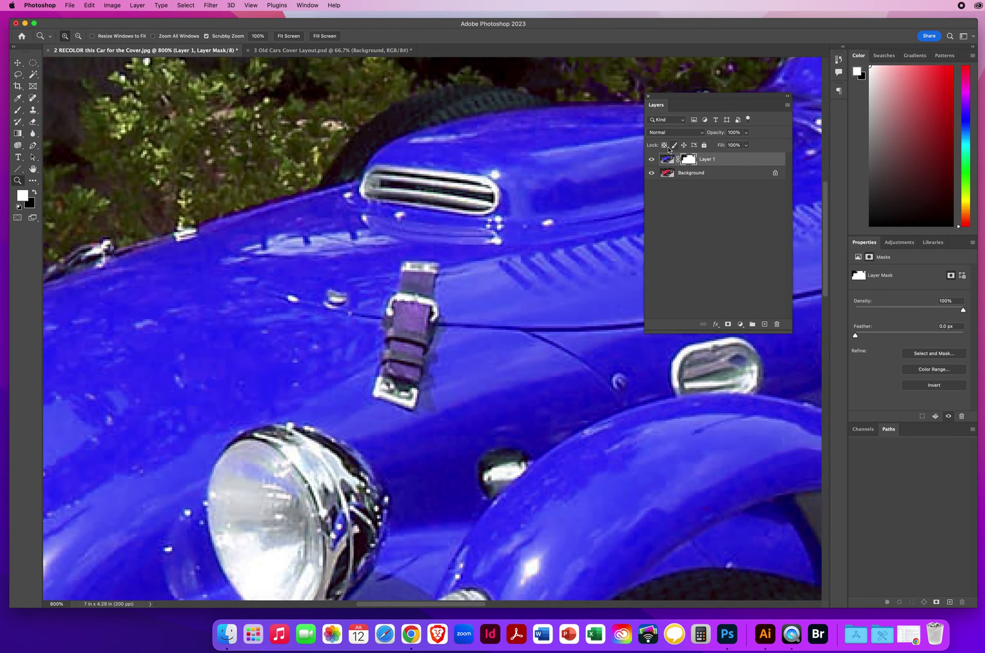
left_click(652, 161)
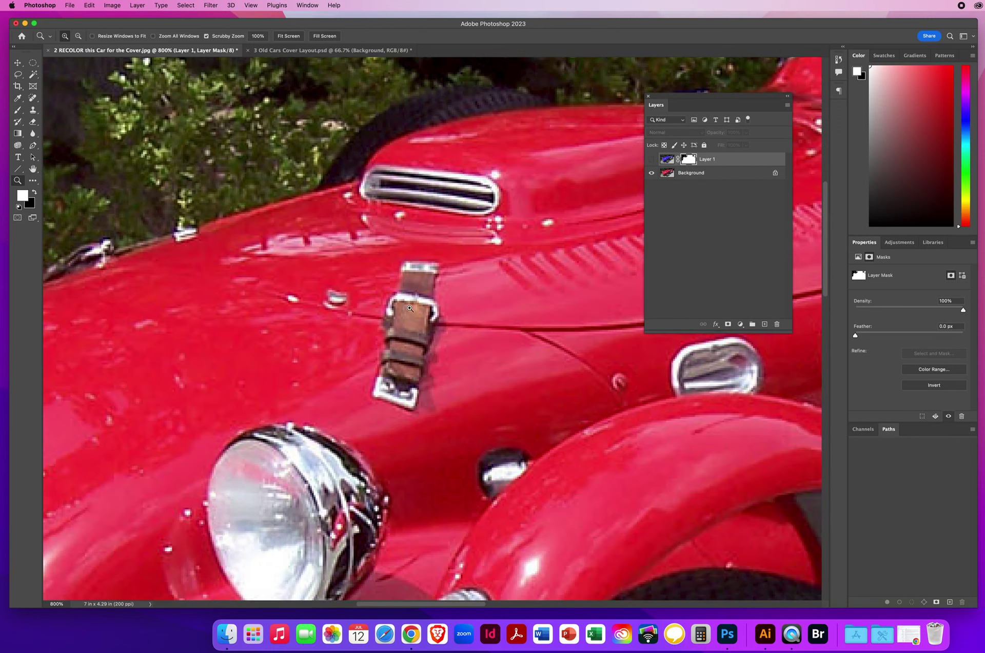
left_click(652, 159)
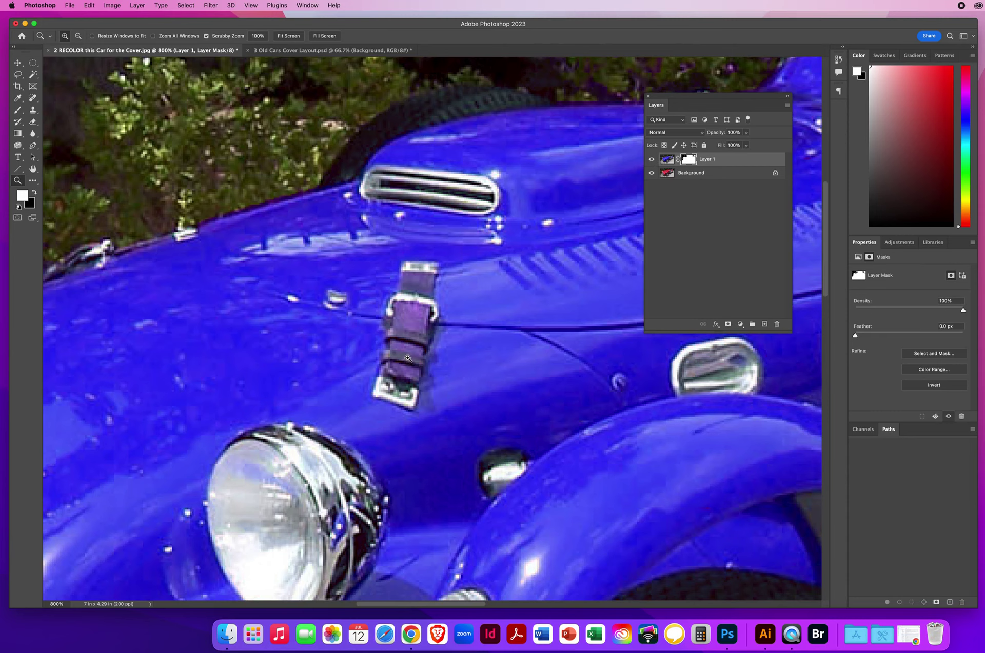
- Paint black on the mask over the hood strap with a smaller brush to restore its original brown leather
left_click(18, 110)
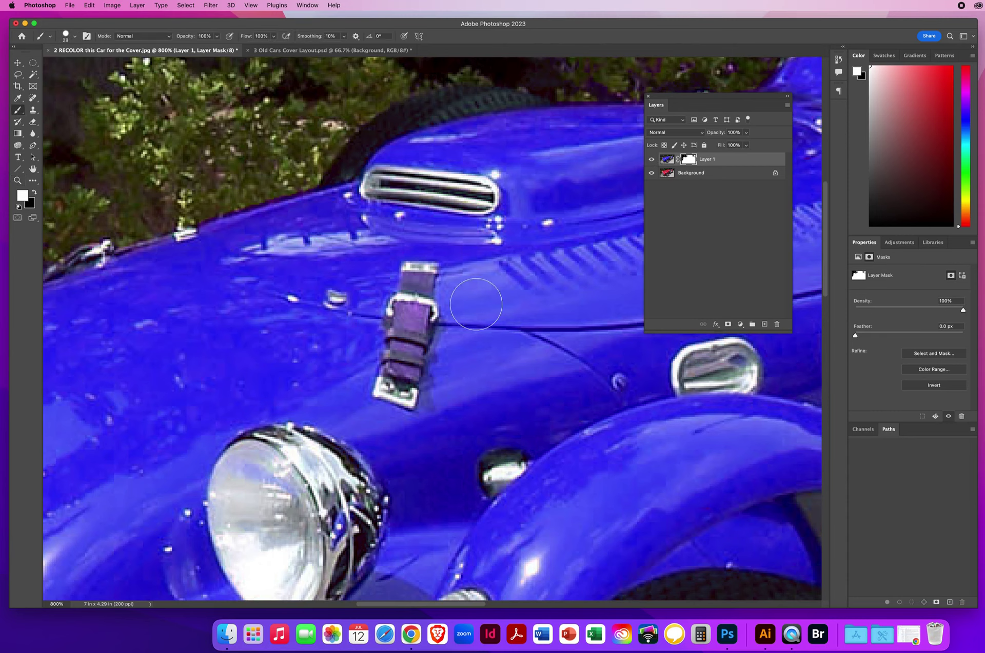
left_click_drag(500, 286, 465, 286)
key("x")
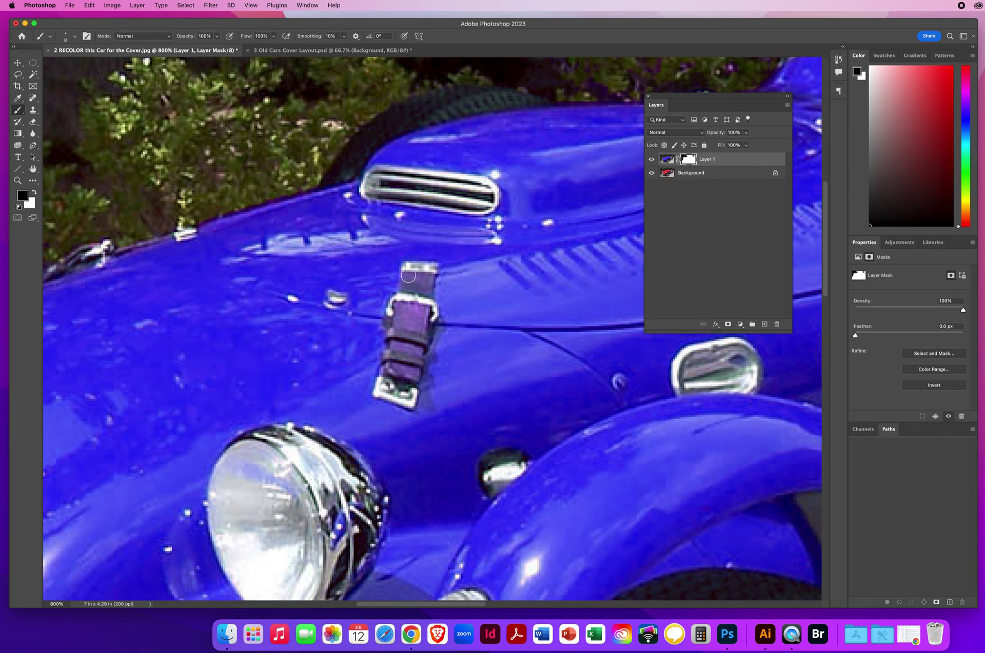
mouse_move(408, 276)
left_mouse_down()
mouse_move(389, 359)
mouse_move(405, 384)
mouse_move(416, 365)
mouse_move(418, 342)
mouse_move(404, 372)
mouse_move(419, 289)
mouse_move(411, 308)
mouse_move(404, 363)
mouse_move(414, 336)
mouse_move(421, 342)
mouse_move(413, 281)
left_mouse_up()
- Check the strap's mask by hiding Layer 1 and the Background in turn, touch up the strap, and make white the foreground color
left_click(651, 159)
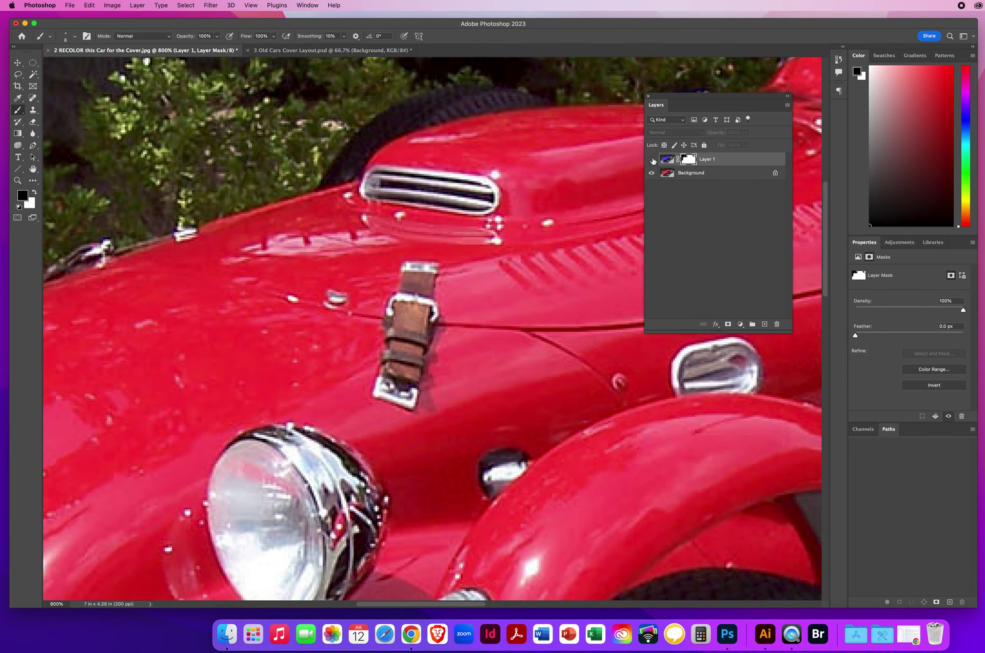
left_click(651, 159)
left_click(651, 174)
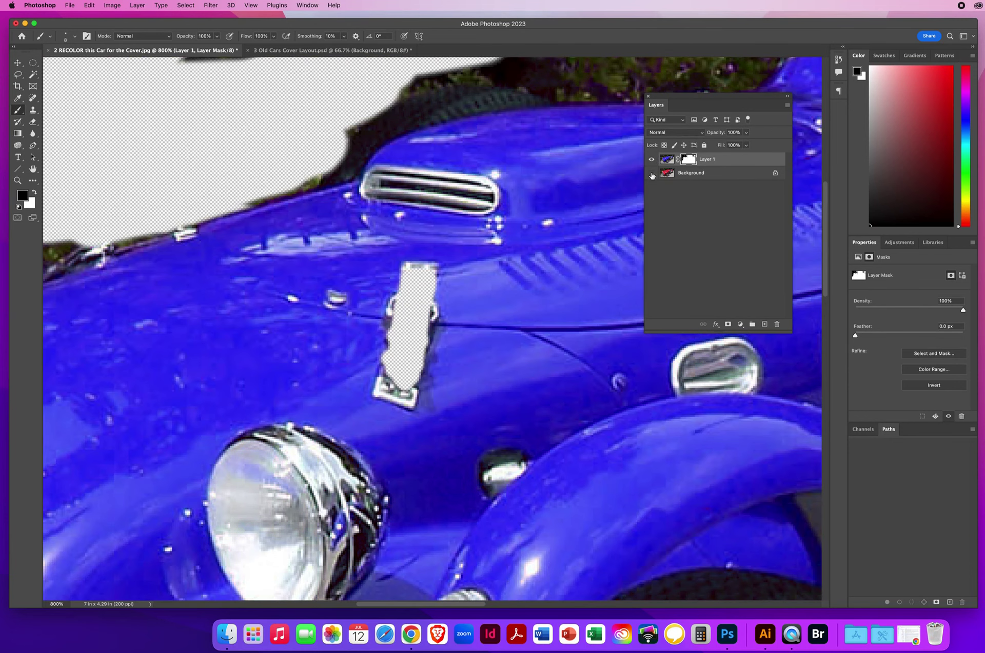
left_click(652, 174)
mouse_move(426, 289)
left_mouse_down()
mouse_move(464, 274)
mouse_move(474, 282)
mouse_move(458, 278)
mouse_move(453, 293)
mouse_move(452, 277)
mouse_move(440, 299)
left_mouse_up()
key("x")
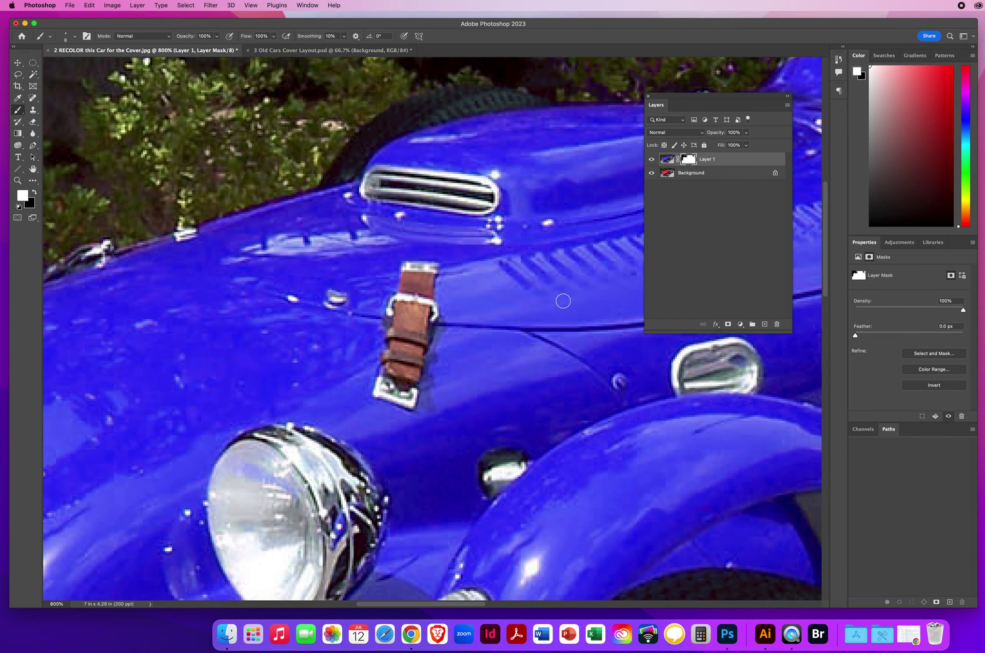
- Flatten the recolored car image into a single background layer
left_click(17, 181)
left_click_drag(480, 362, 434, 318)
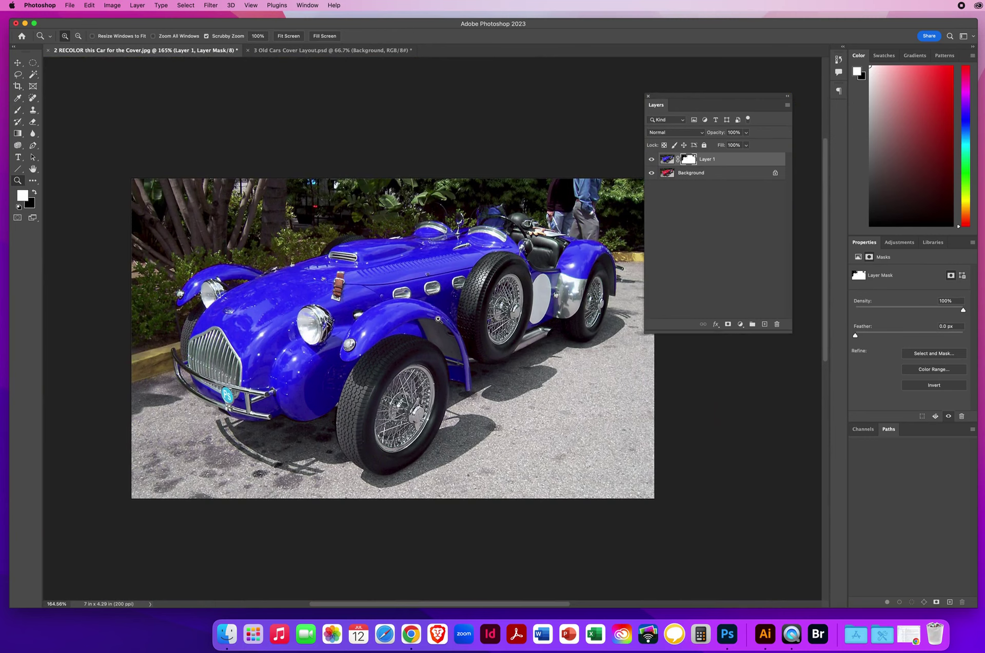
left_click_drag(701, 99, 648, 99)
left_click(734, 107)
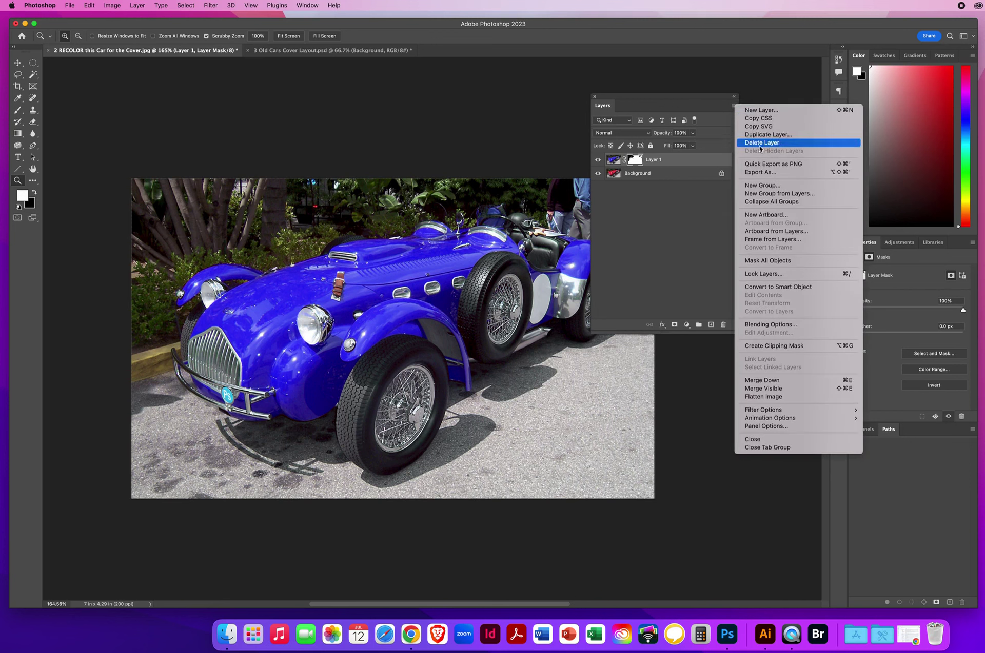
left_click(764, 397)
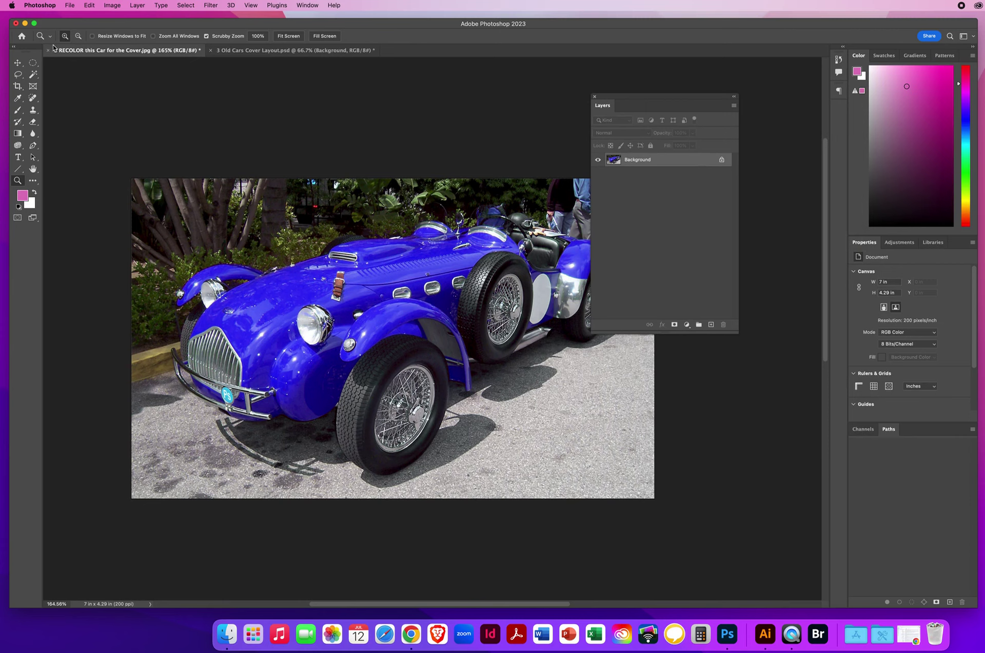
- Bring the flattened blue car image into the Old Cars Cover Layout document, placing it in the cover's lower-right area
left_click(17, 63)
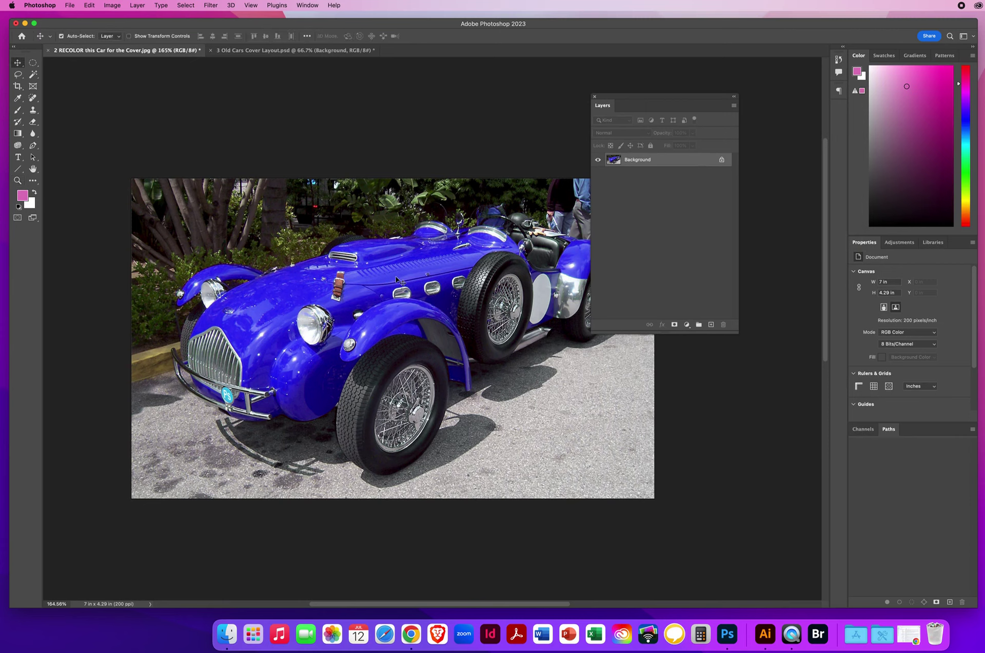
left_click_drag(390, 297, 250, 54)
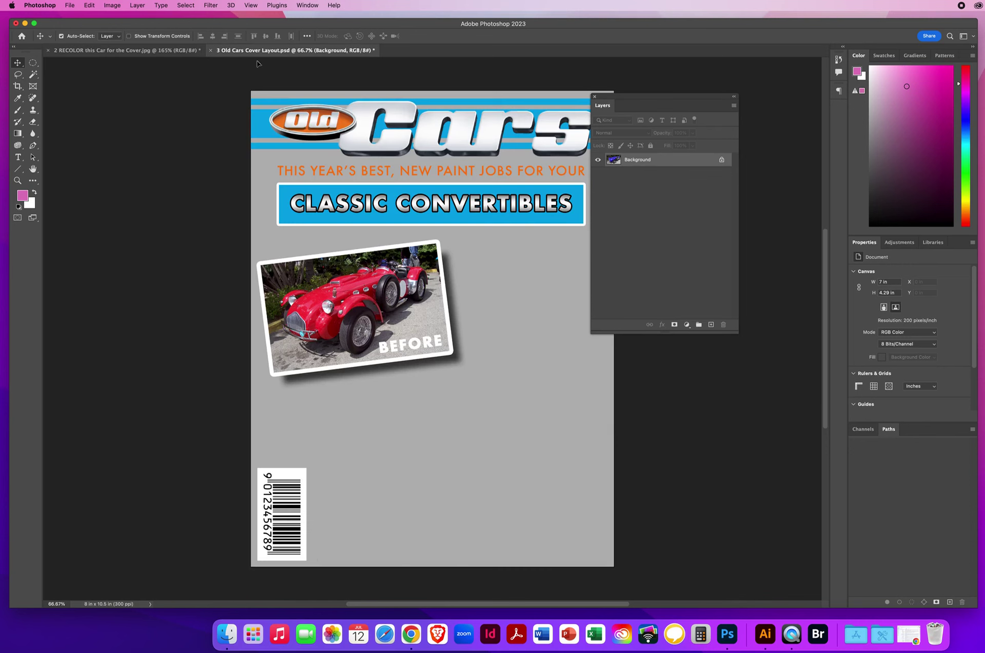
left_click_drag(442, 329, 552, 512)
- Scale the blue car photo to 145.50%, rotate it about 4° clockwise, and position it below the BEFORE photo
key("super+t")
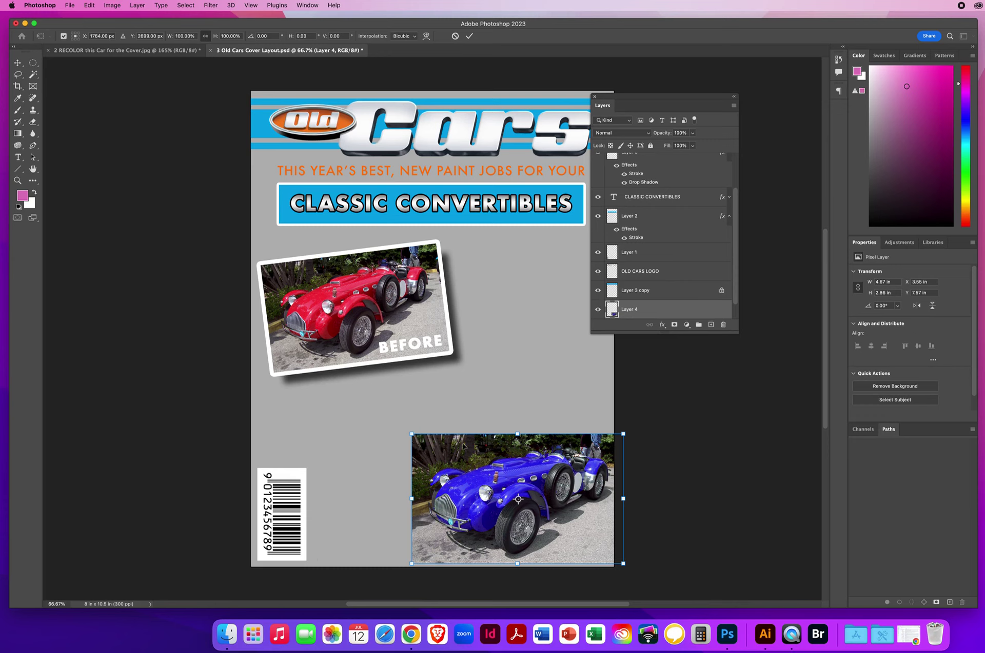
left_click_drag(411, 433, 467, 423)
left_click_drag(662, 560, 558, 496)
left_click_drag(432, 435, 470, 467)
left_click_drag(493, 321, 507, 326)
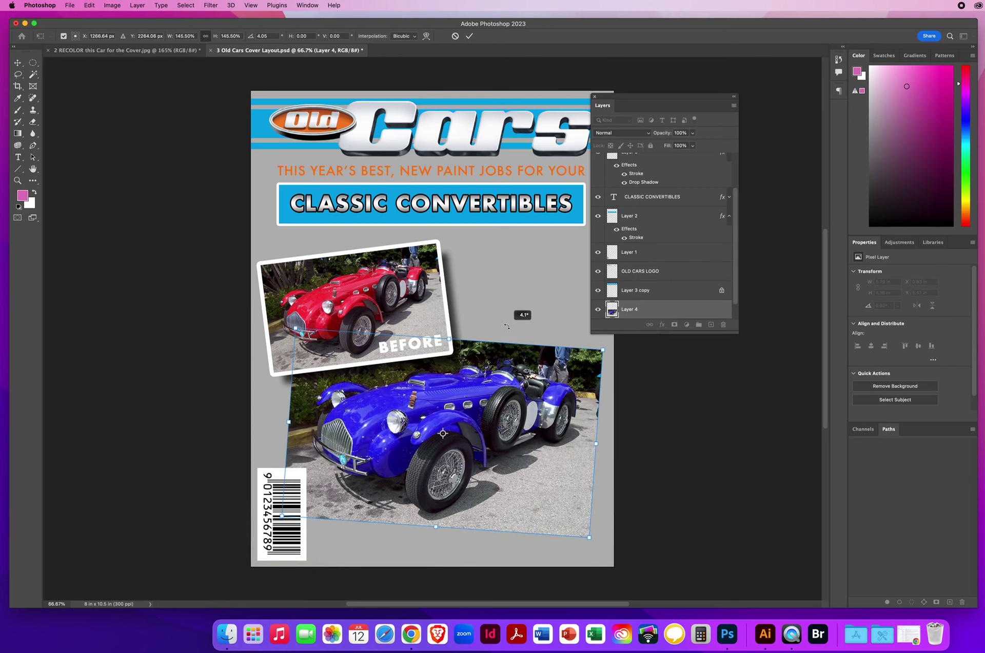
left_click_drag(523, 441, 526, 452)
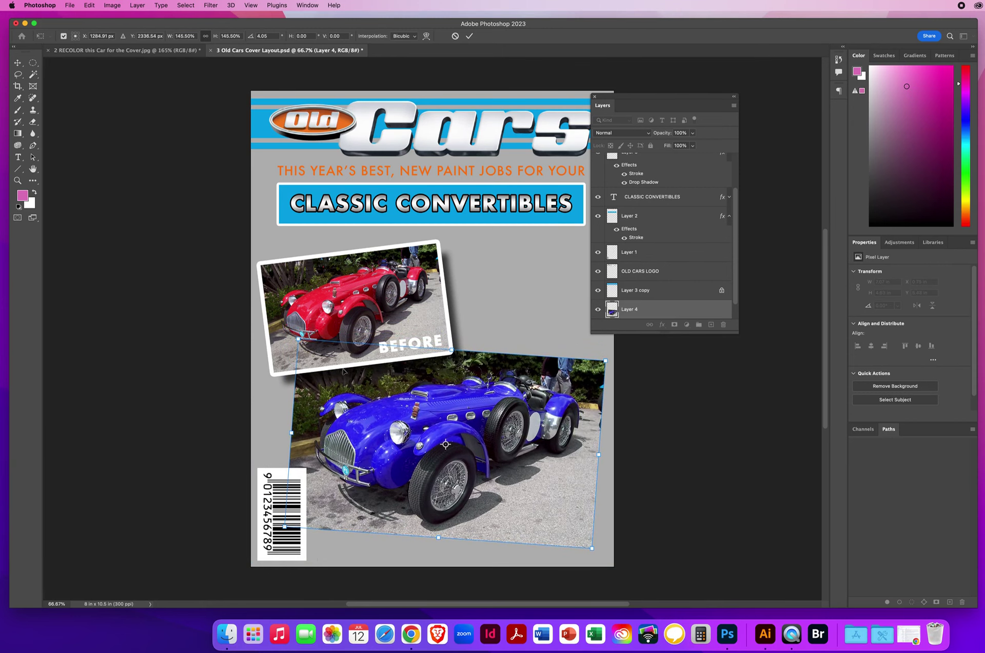
left_click_drag(414, 399, 414, 402)
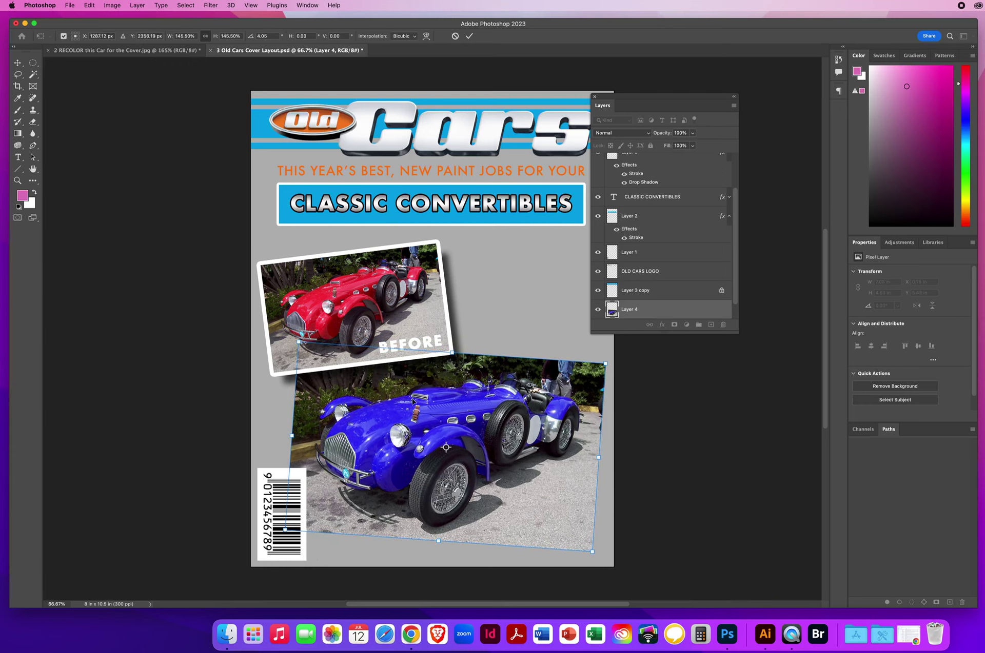
key("Return")
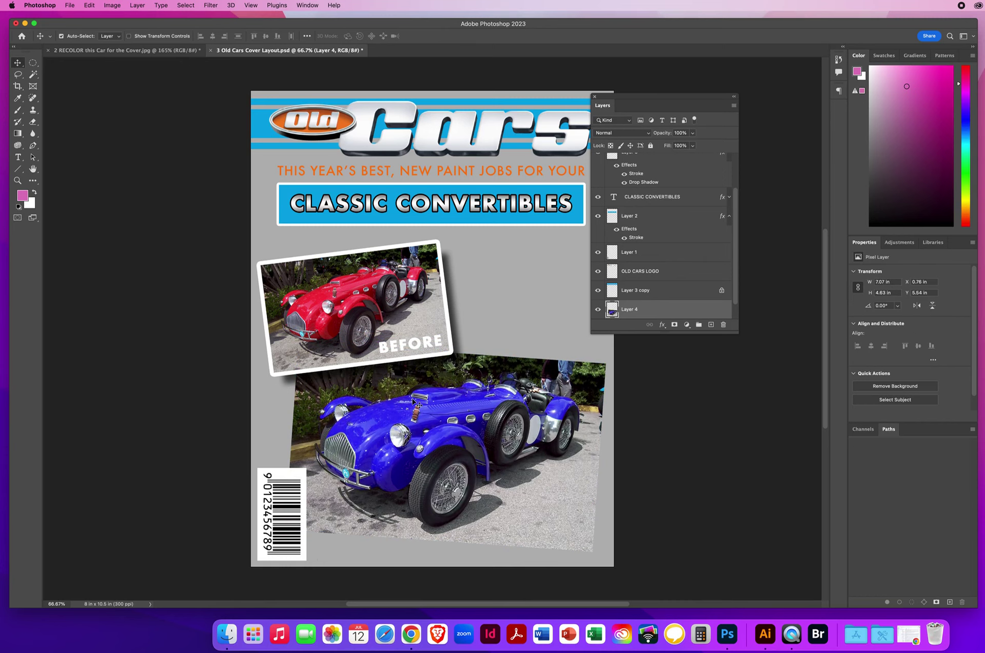
- Copy the Stroke and Drop Shadow effects from Layer 3 to Layer 4, keeping the originals on Layer 3
left_click_drag(664, 331, 664, 433)
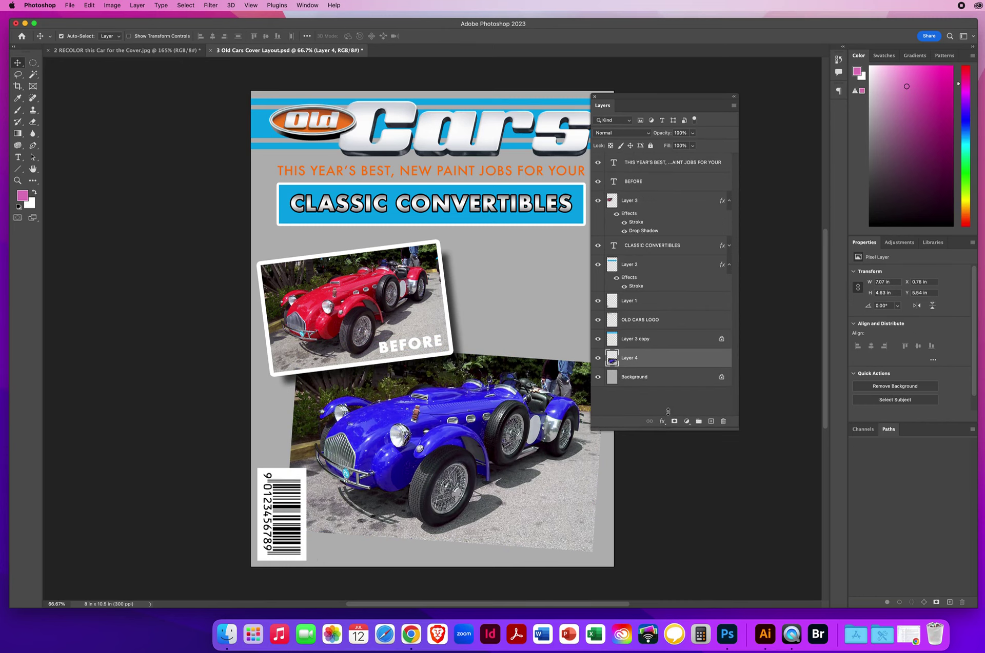
left_click_drag(629, 99, 694, 97)
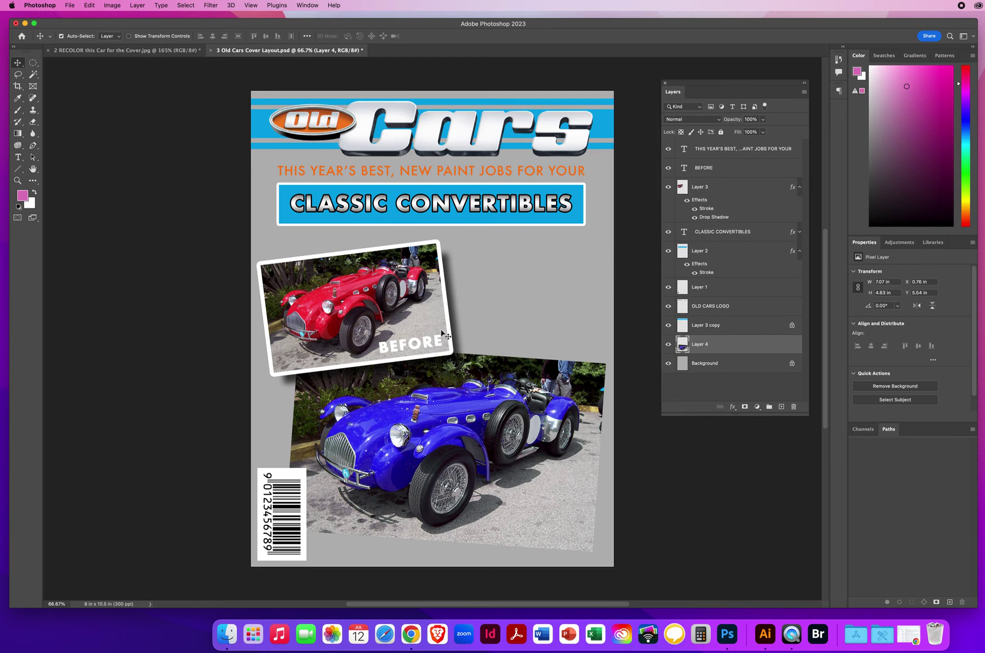
left_click(715, 190)
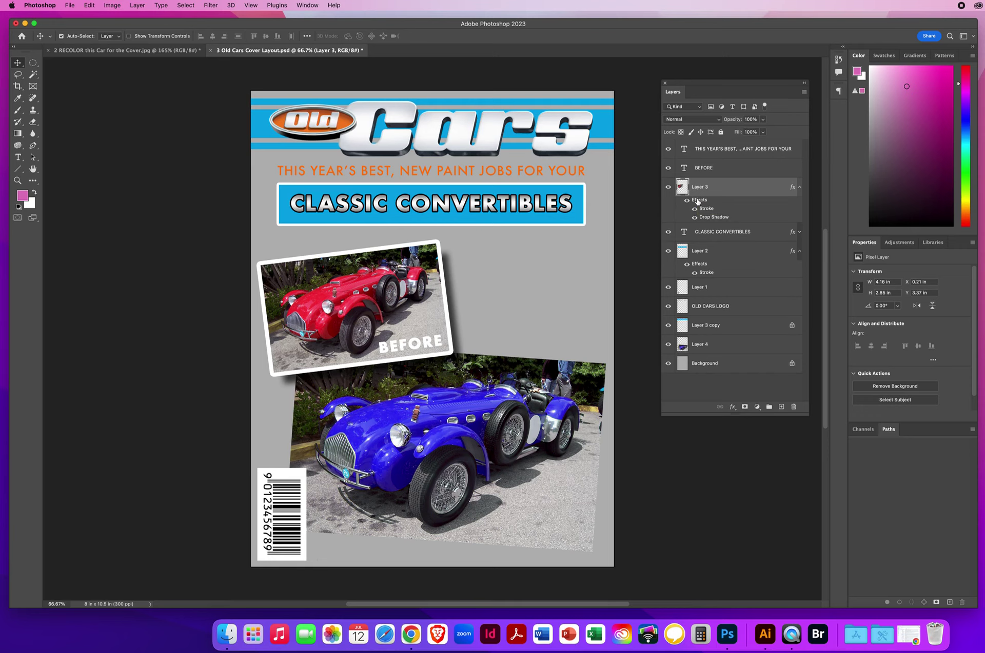
mouse_move(697, 201)
left_mouse_down()
mouse_move(732, 232)
mouse_move(748, 293)
mouse_move(724, 333)
mouse_move(701, 347)
left_mouse_up()
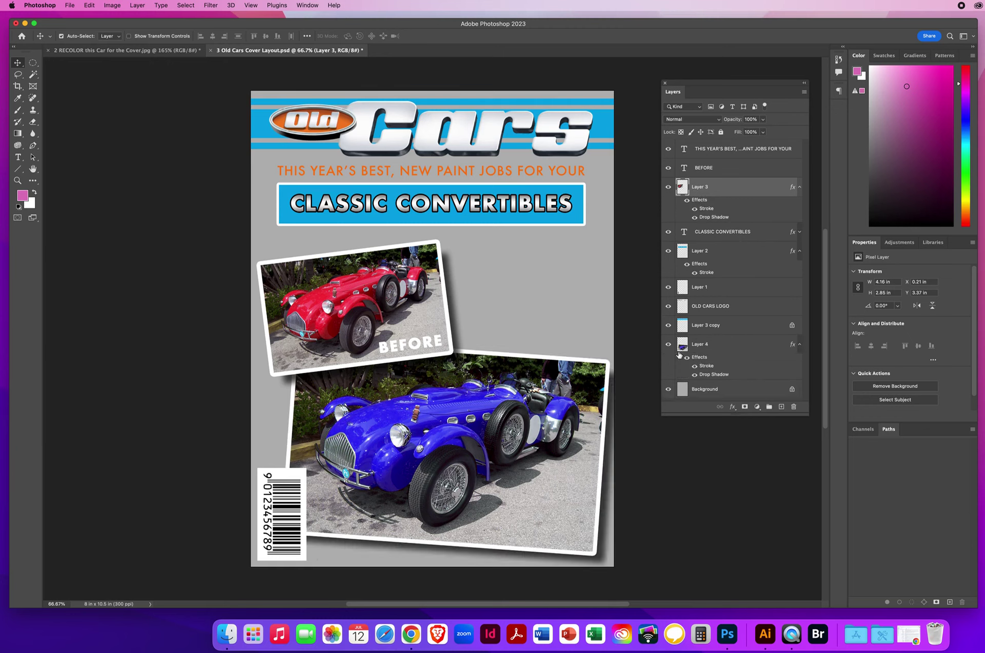
- Shift the blue car photo slightly left and up on the cover, and make Background the active layer
left_click_drag(536, 411, 525, 407)
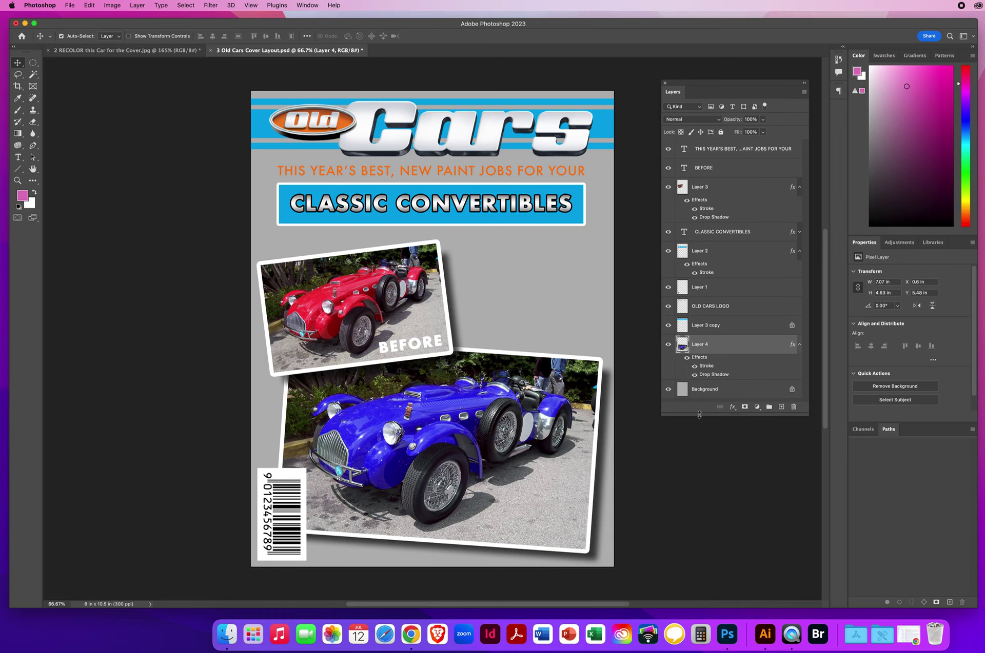
left_click_drag(699, 414, 702, 478)
left_click(734, 392)
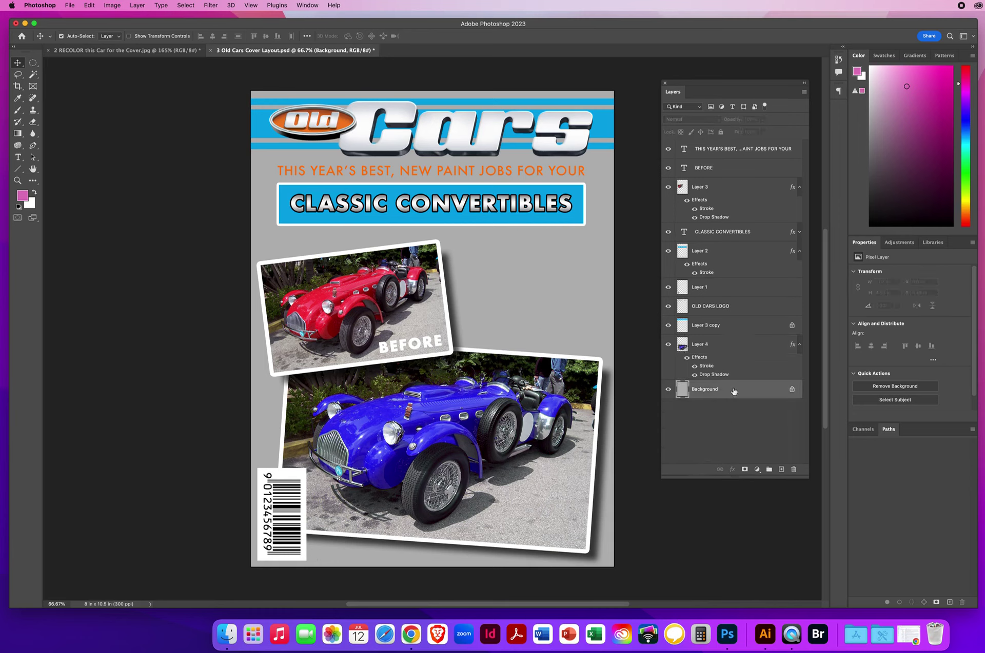
- Switch to Chrome and open Google Images in a new browser window
left_click(410, 635)
left_click(166, 21)
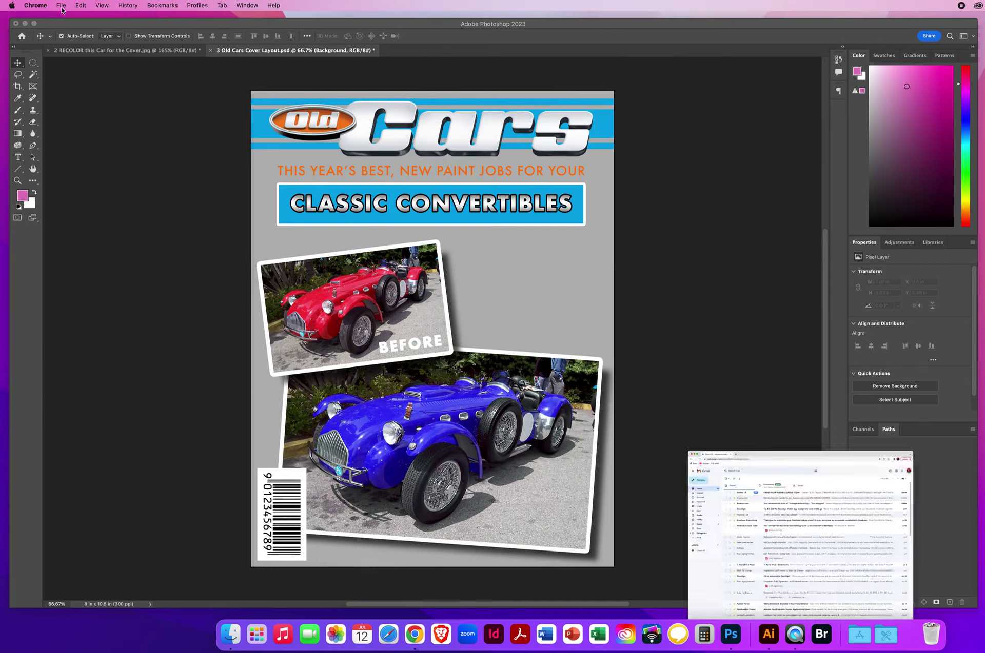
left_click(61, 5)
left_click(65, 19)
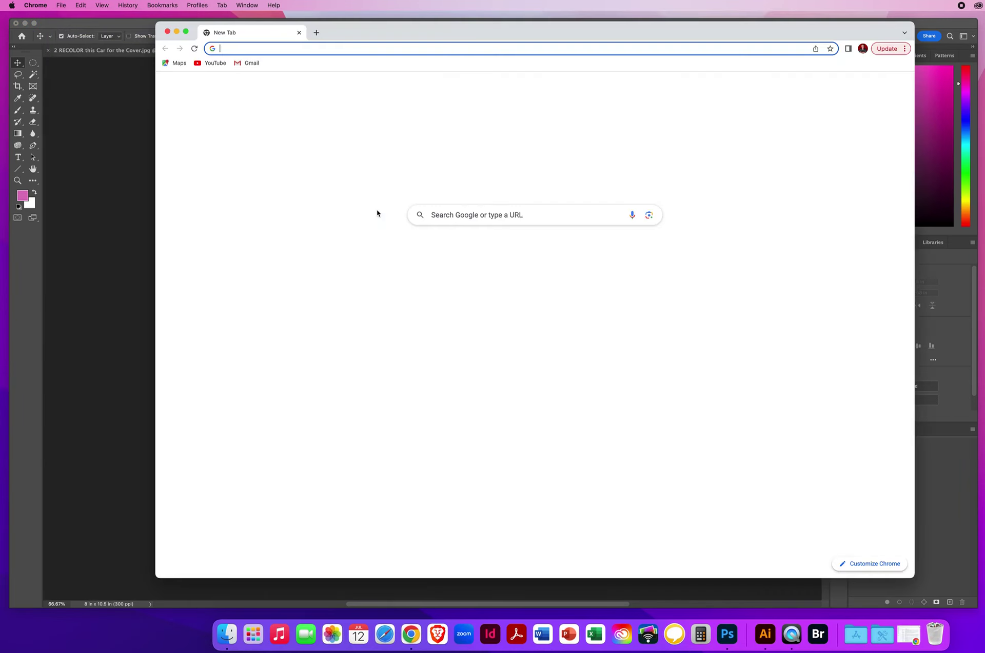
left_click(831, 88)
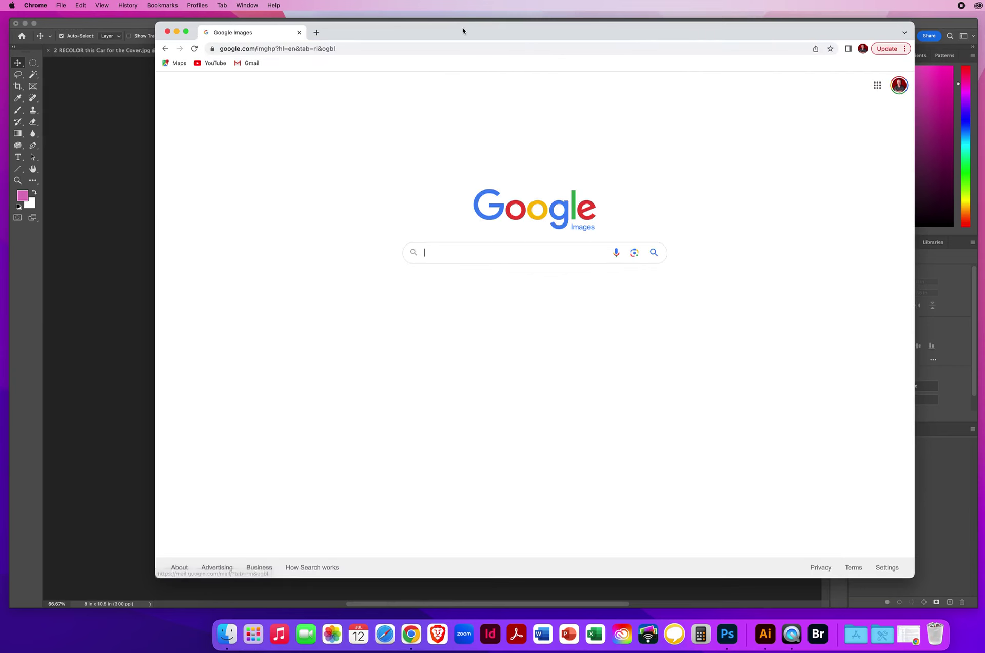
left_click_drag(462, 26, 450, 30)
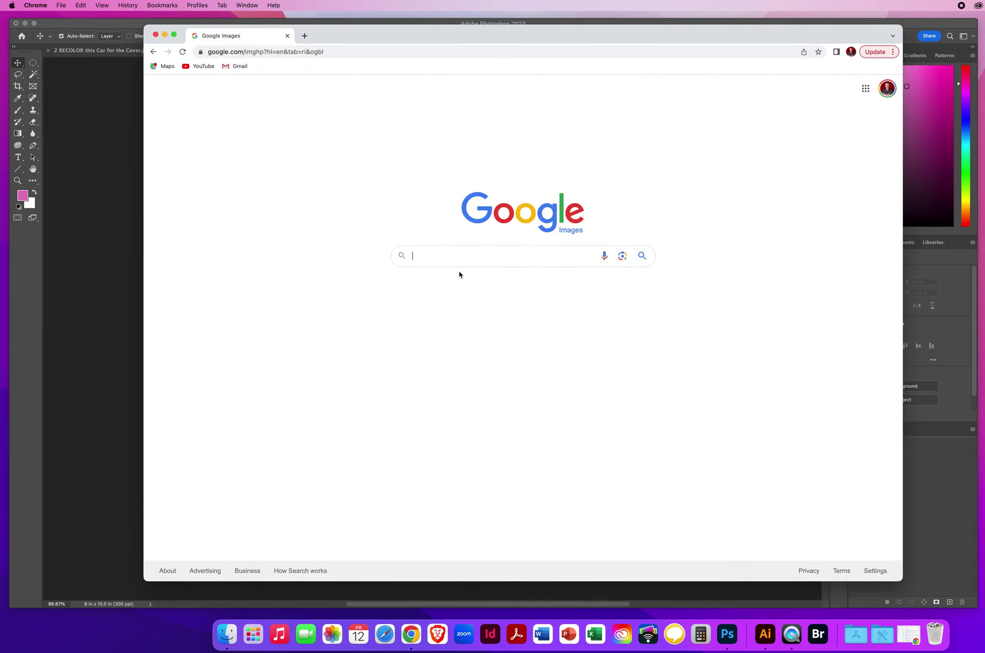
- Search Google Images for "old country highway background" and limit the results to Large size
type("old c")
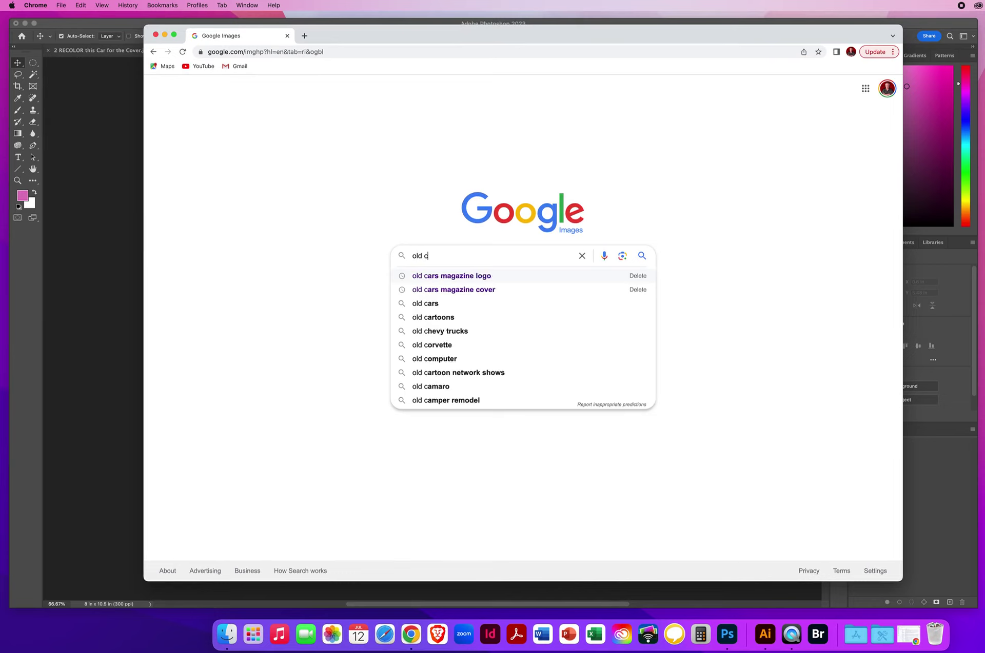
type("ountry highway background")
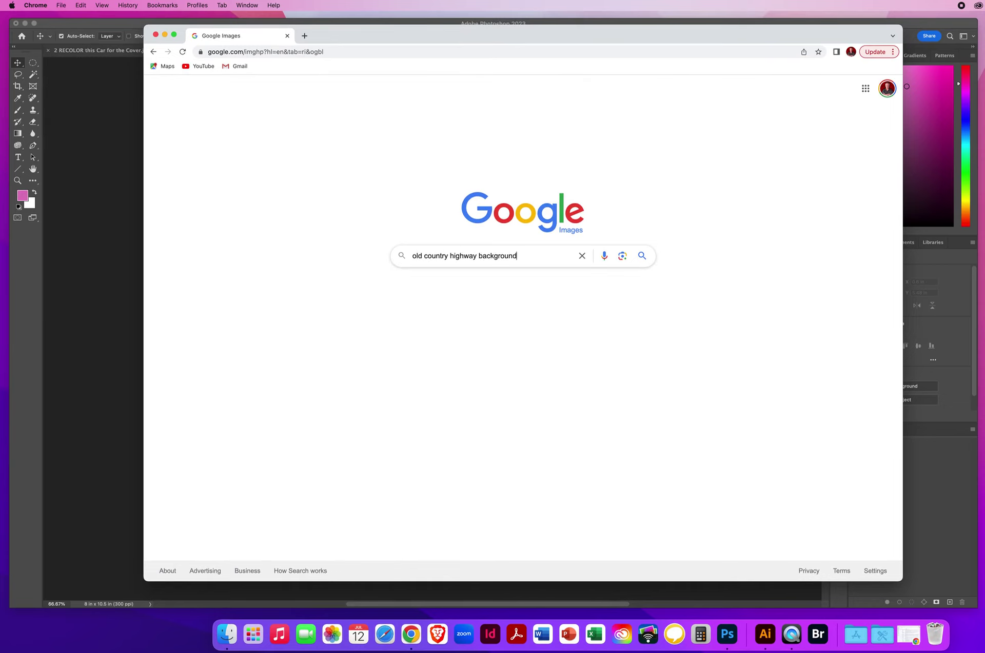
key("Return")
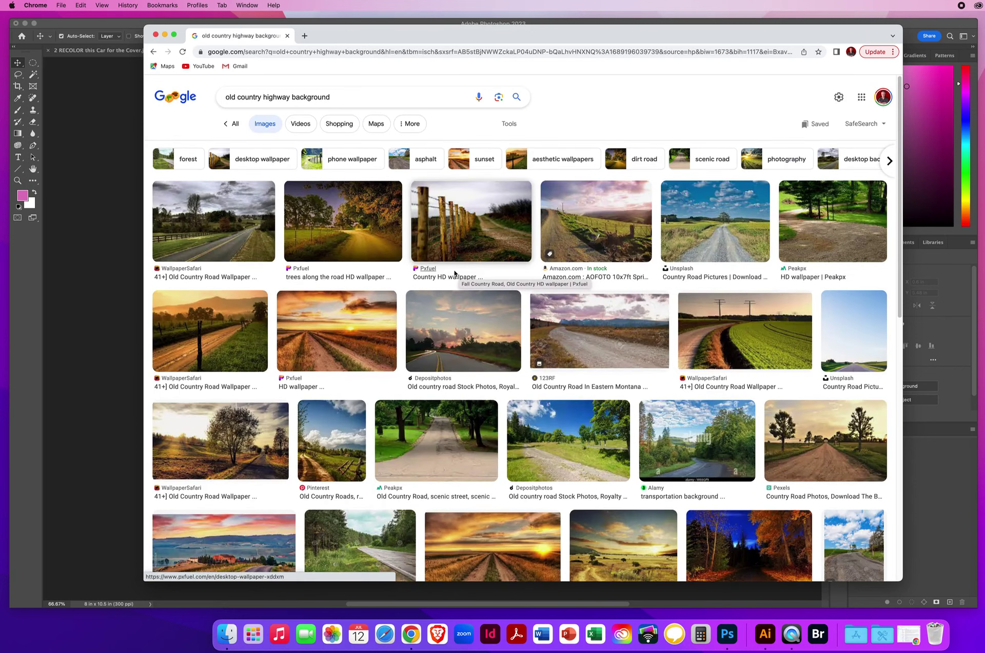
left_click(513, 126)
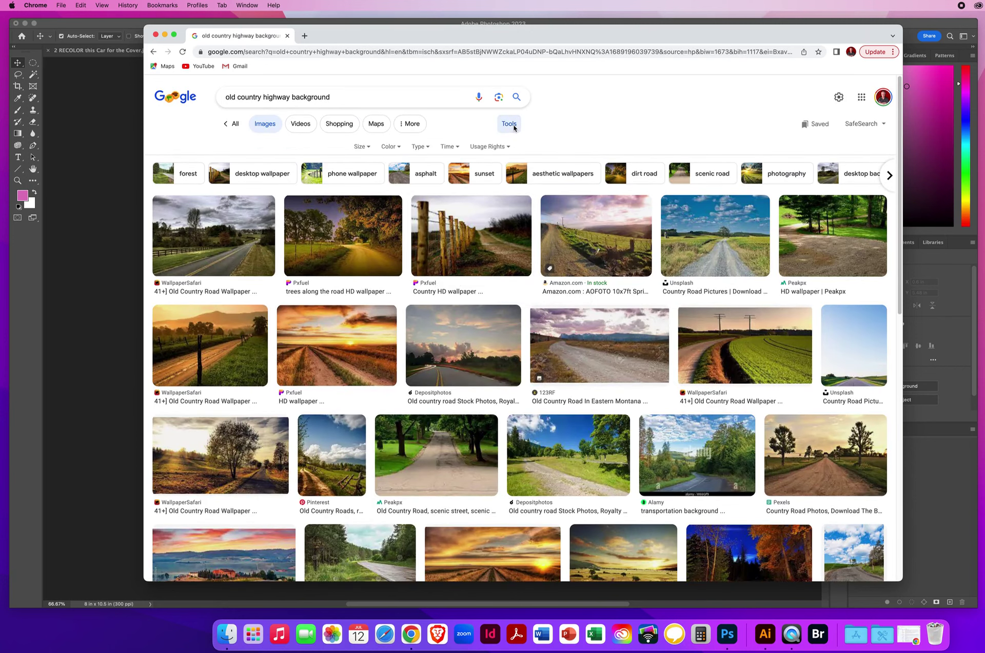
left_click(359, 147)
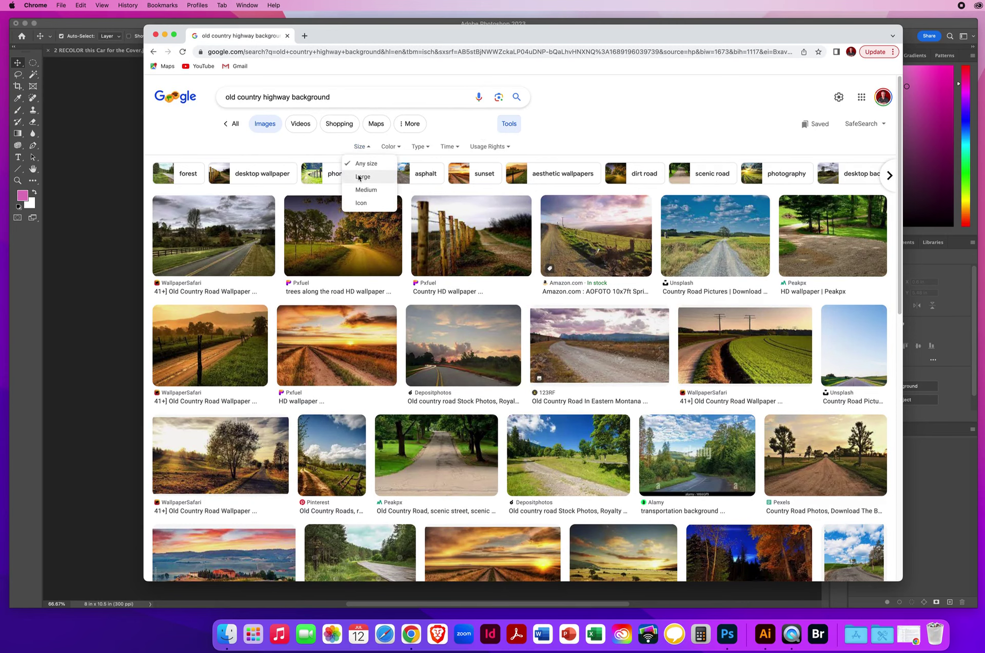
left_click(360, 176)
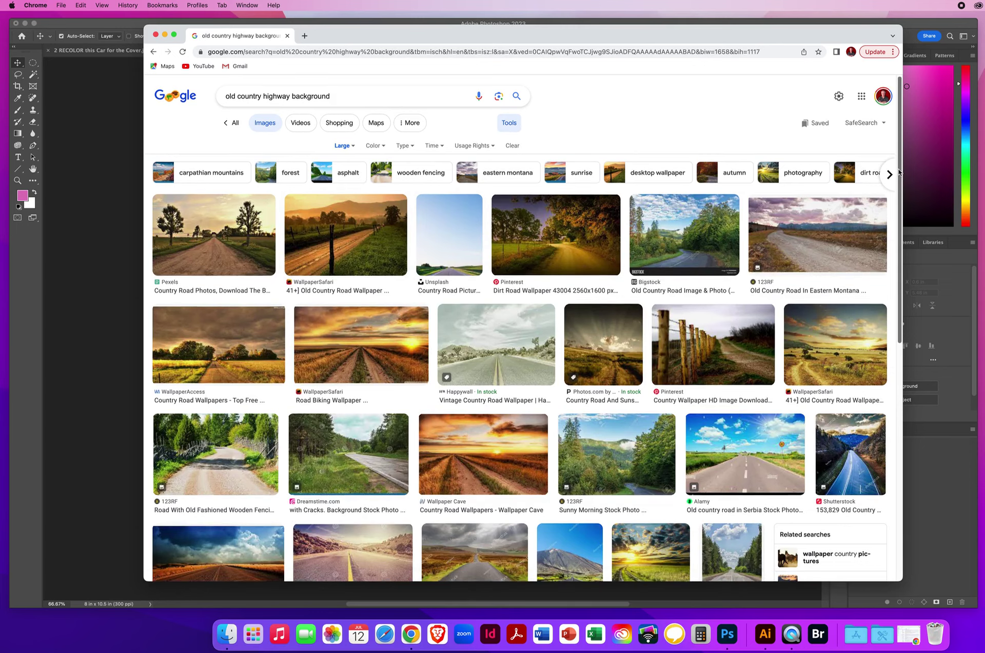
- Browse the results and save the Pexels photo of a country road running toward hills under a cloudy yellow sky
scroll(865, 291, "down", 8)
scroll(864, 287, "up", 2)
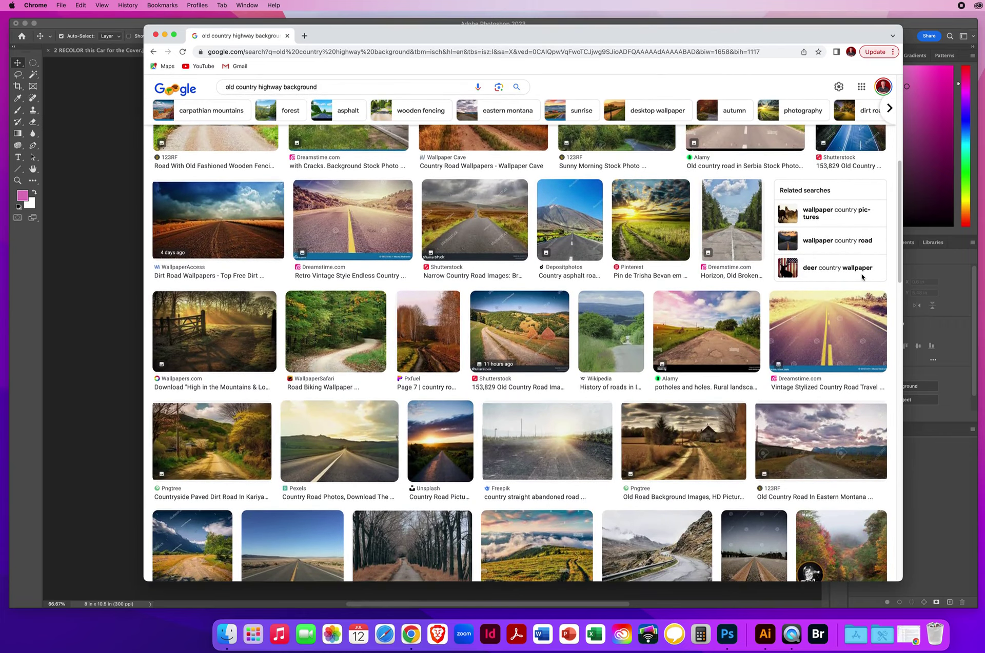
scroll(862, 277, "down", 2)
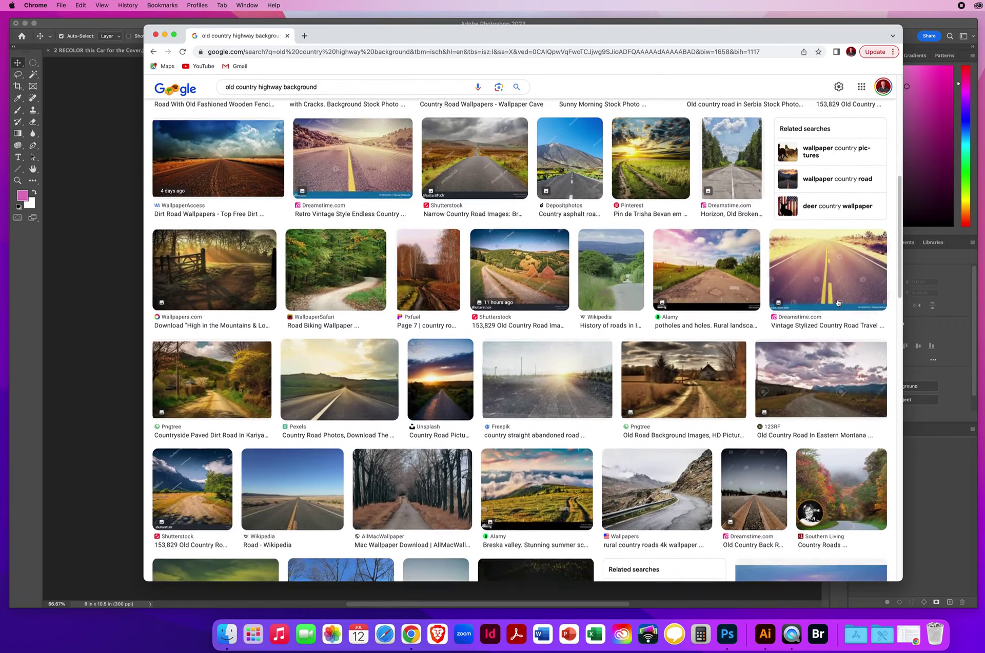
left_click(346, 384)
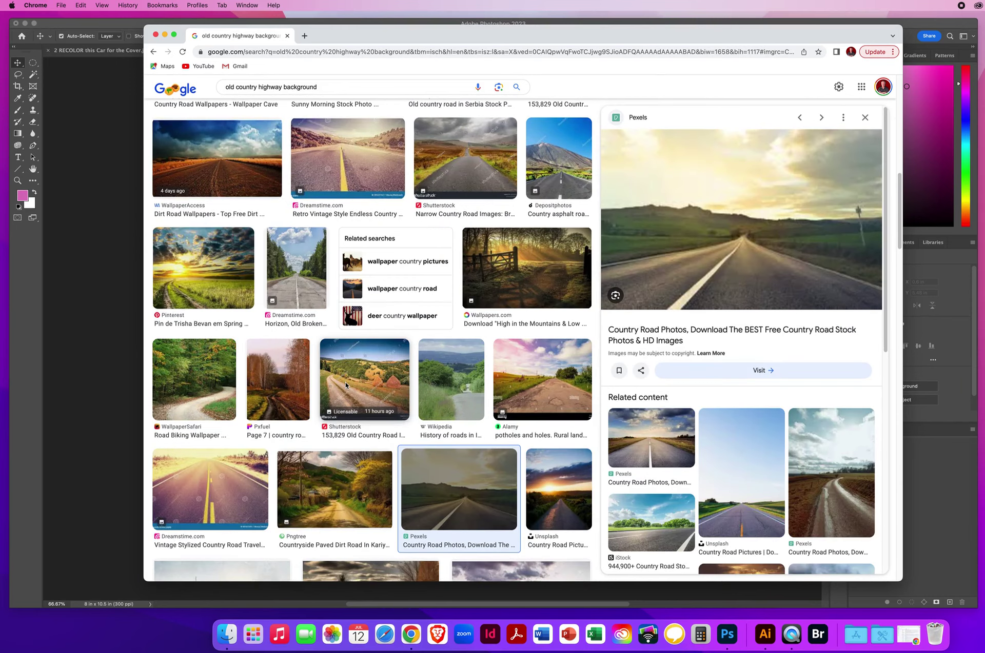
right_click(738, 251)
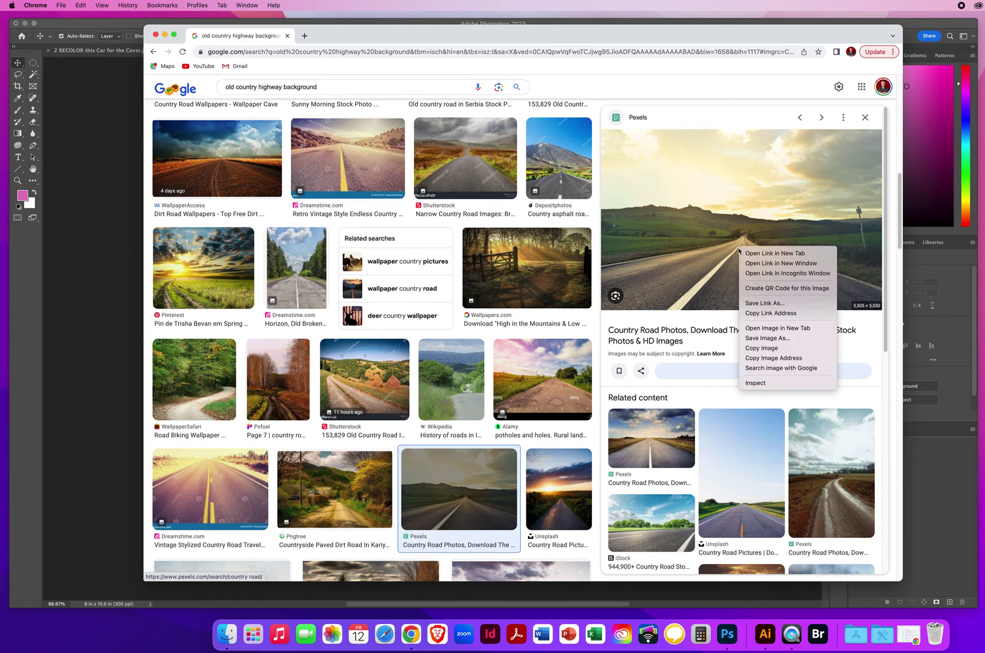
left_click(755, 338)
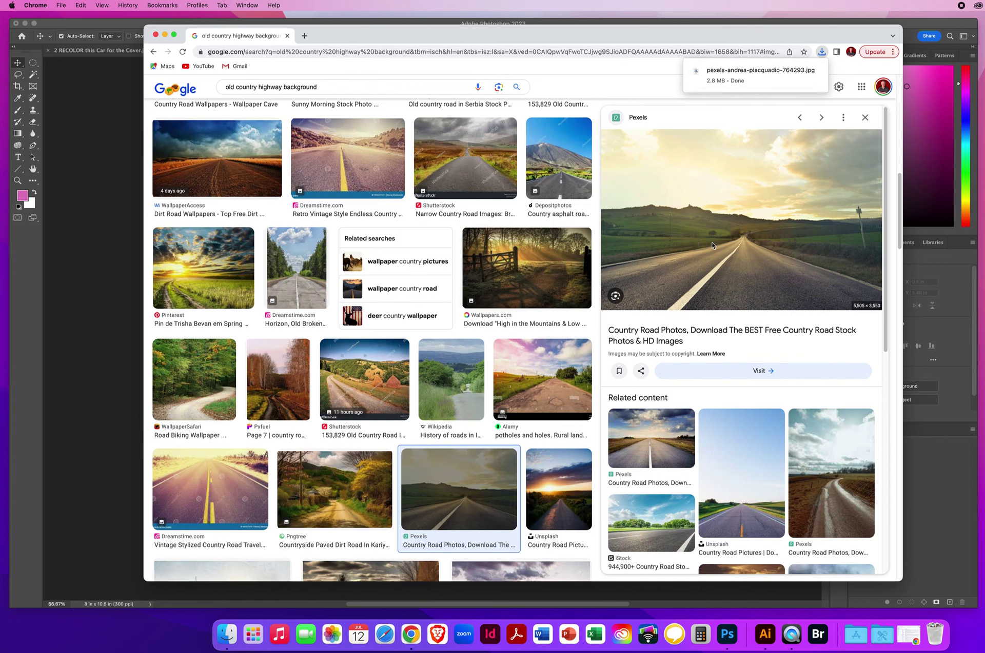
- Open the related Unsplash photo of a straight country road under a blue sky on its own in a new tab
left_click(741, 490)
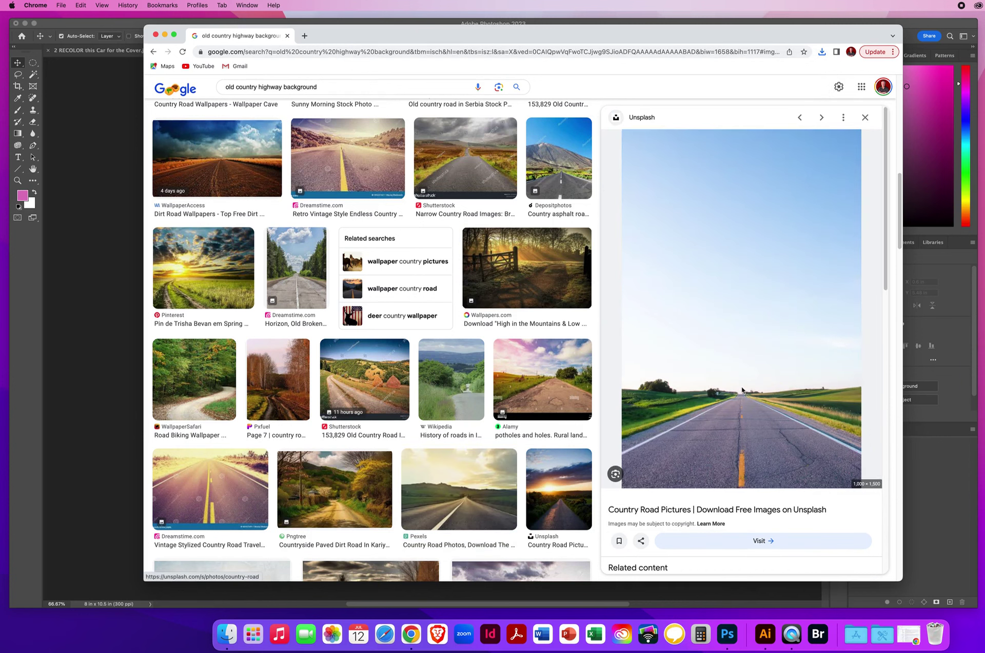
right_click(703, 270)
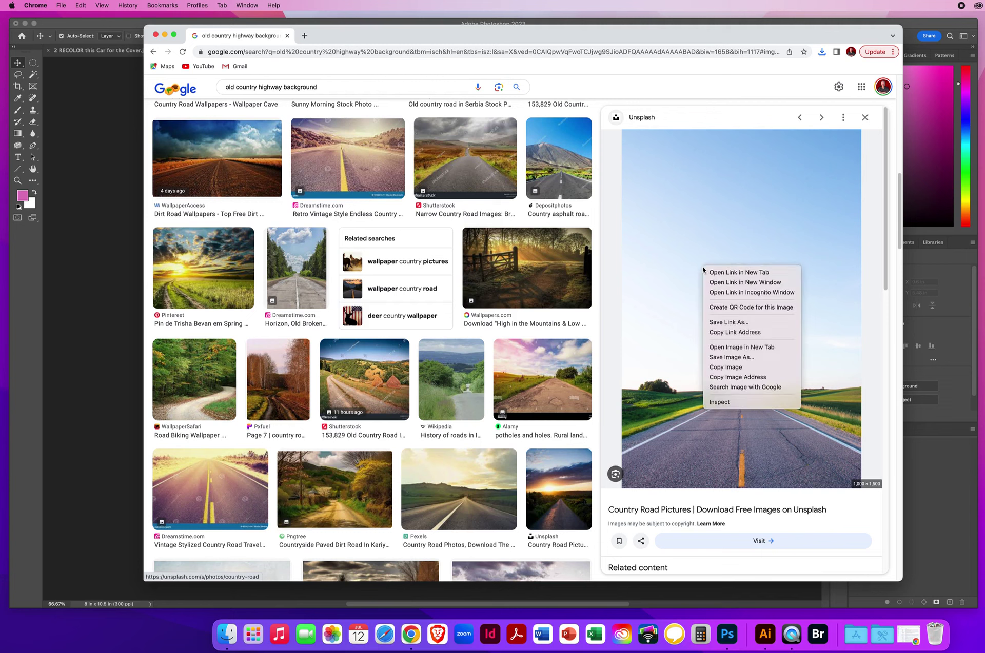
left_click(724, 349)
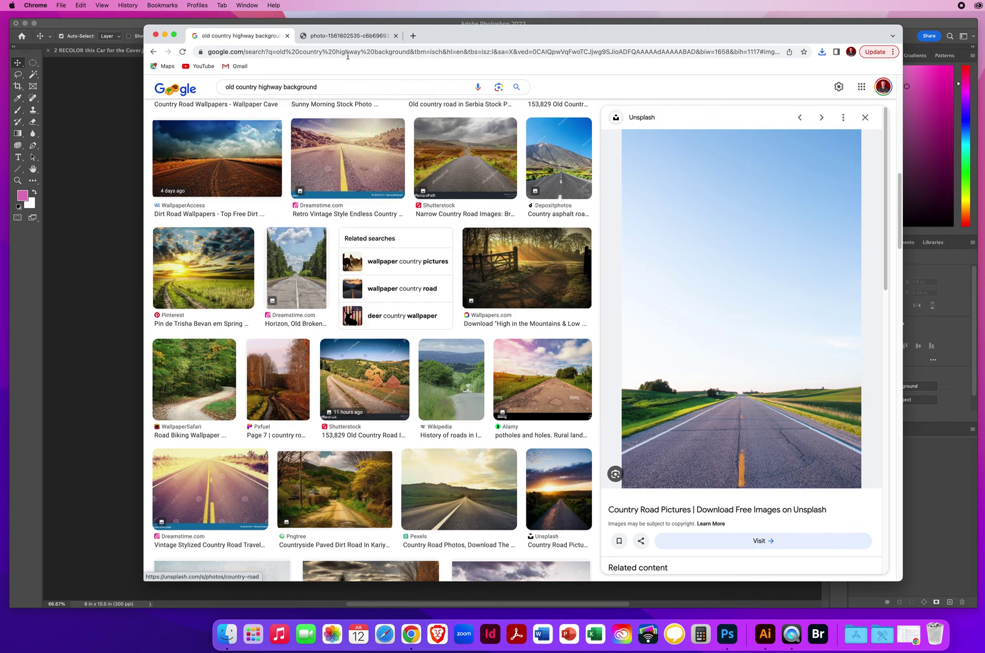
left_click(335, 36)
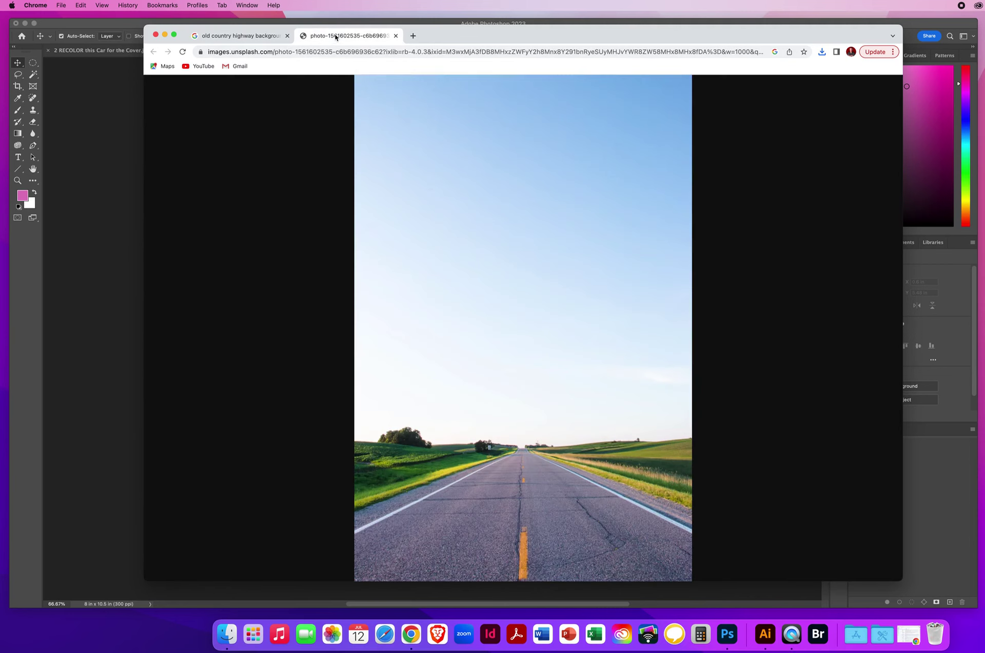
- Copy the full-size Unsplash photo of the straight country road and close the browser window
left_click(538, 345)
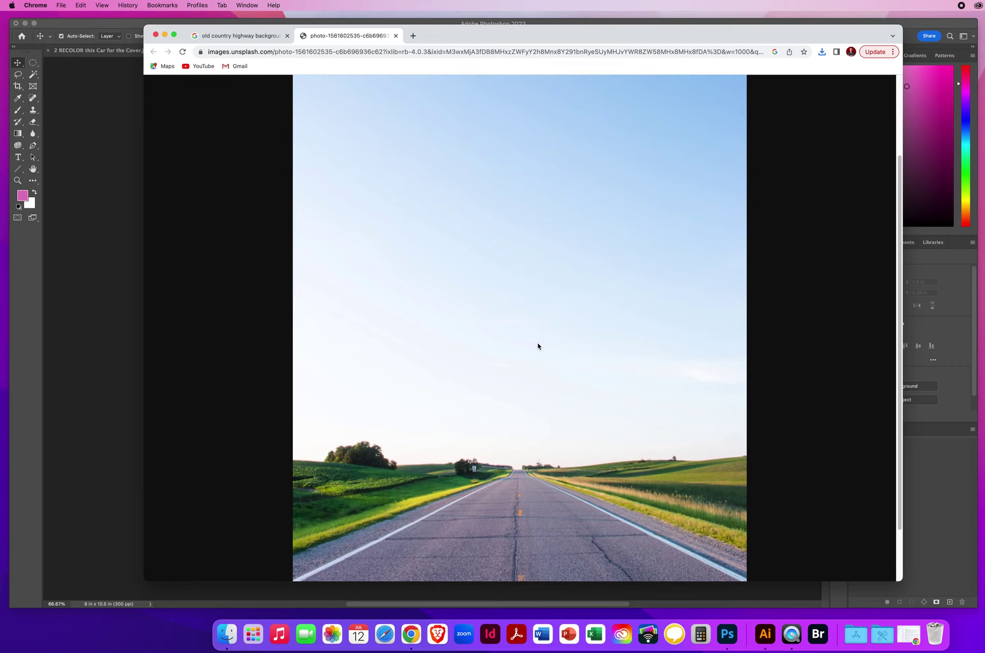
right_click(534, 312)
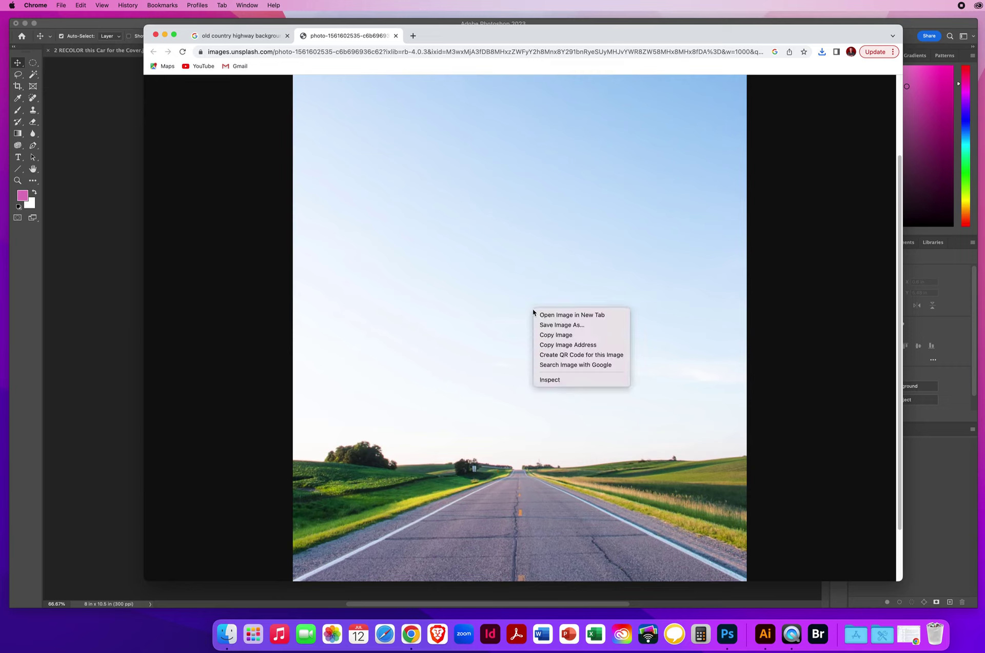
left_click(550, 336)
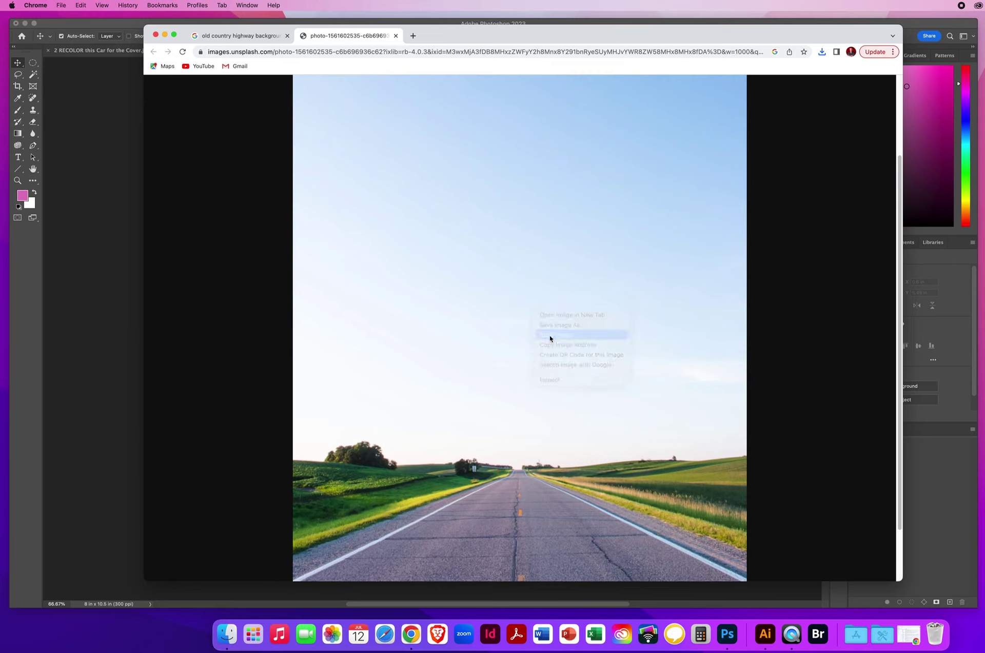
left_click(156, 35)
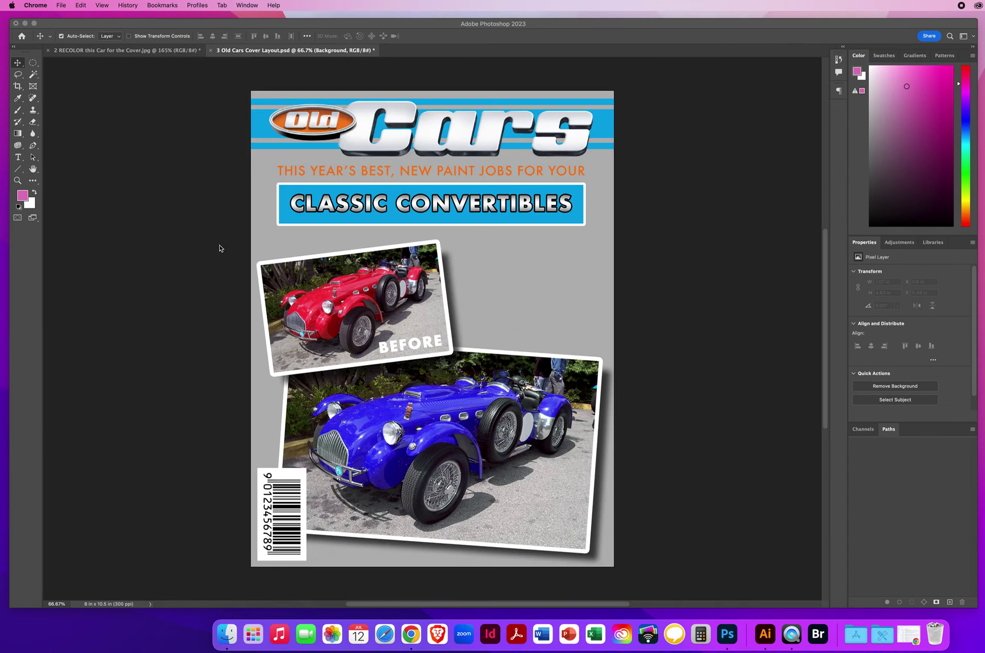
- Paste the country road photo directly above the Background layer of the Old Cars cover in Photoshop and move it to the page's lower-right corner
left_click(543, 253)
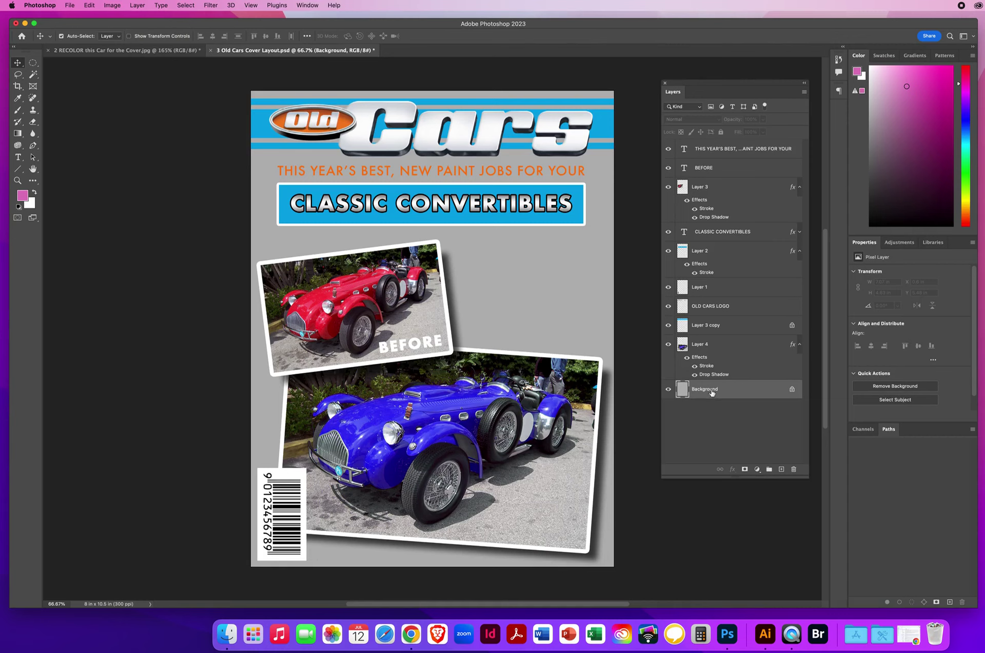
left_click(89, 6)
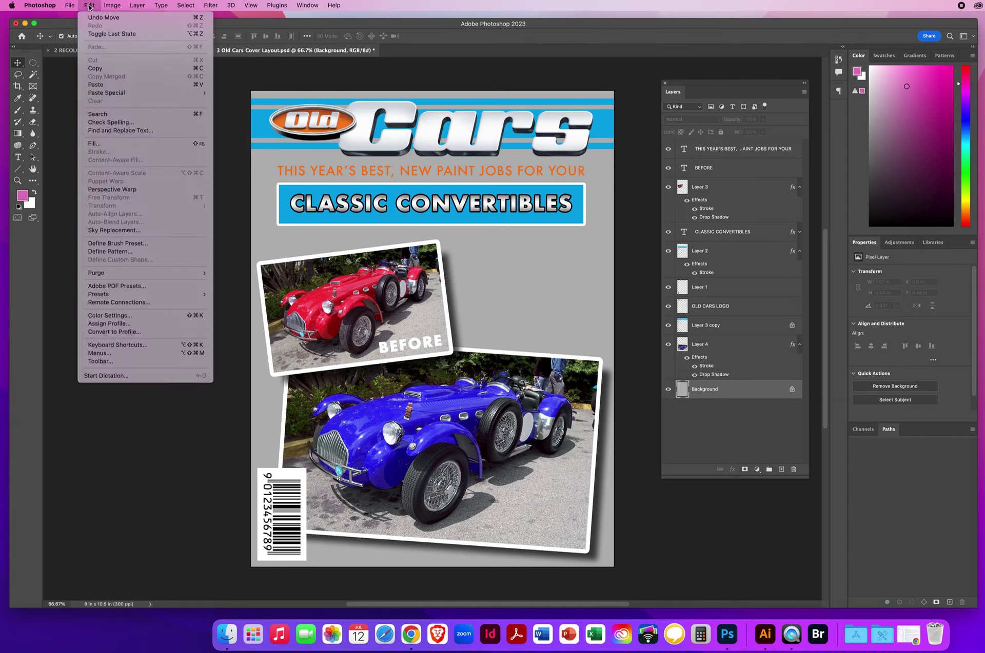
left_click(95, 85)
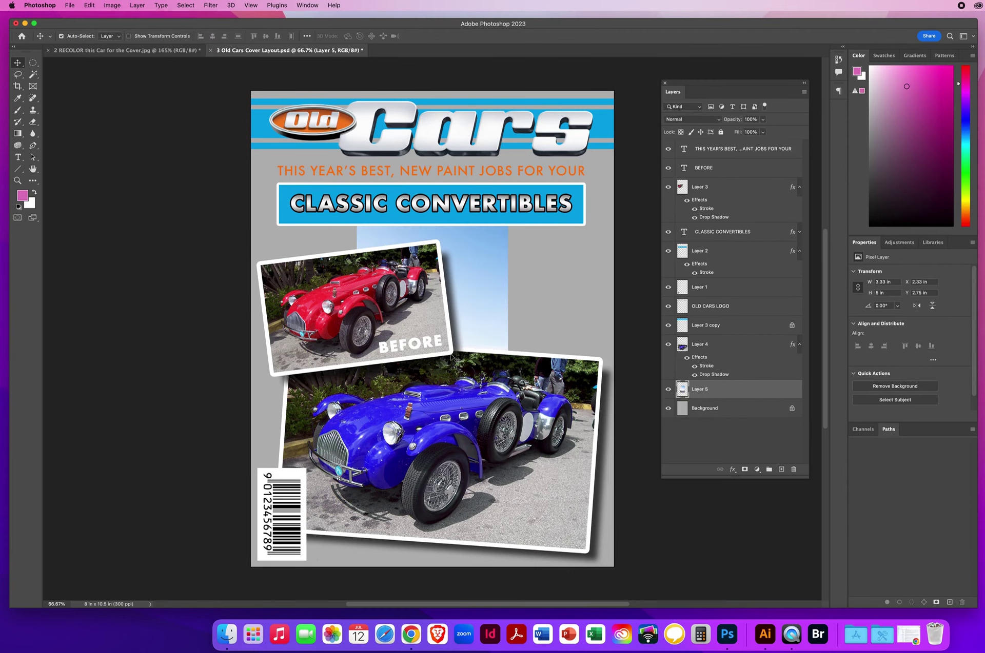
left_click_drag(473, 296, 578, 420)
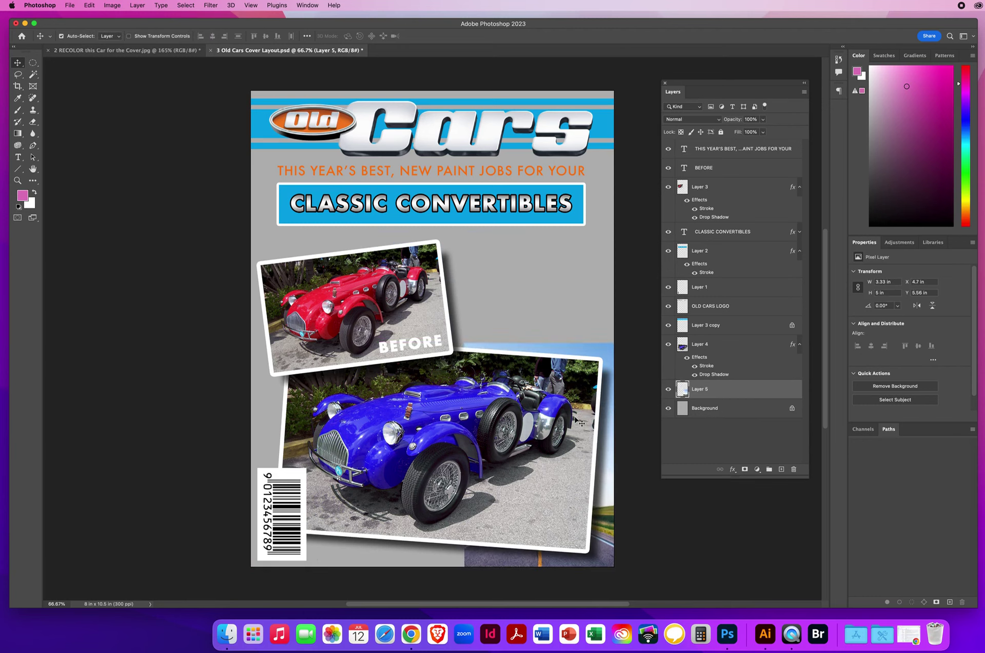
- Try to scale the pasted road photo to about 278% so it covers the whole page, and delete its layer
key("super")
key("super+t")
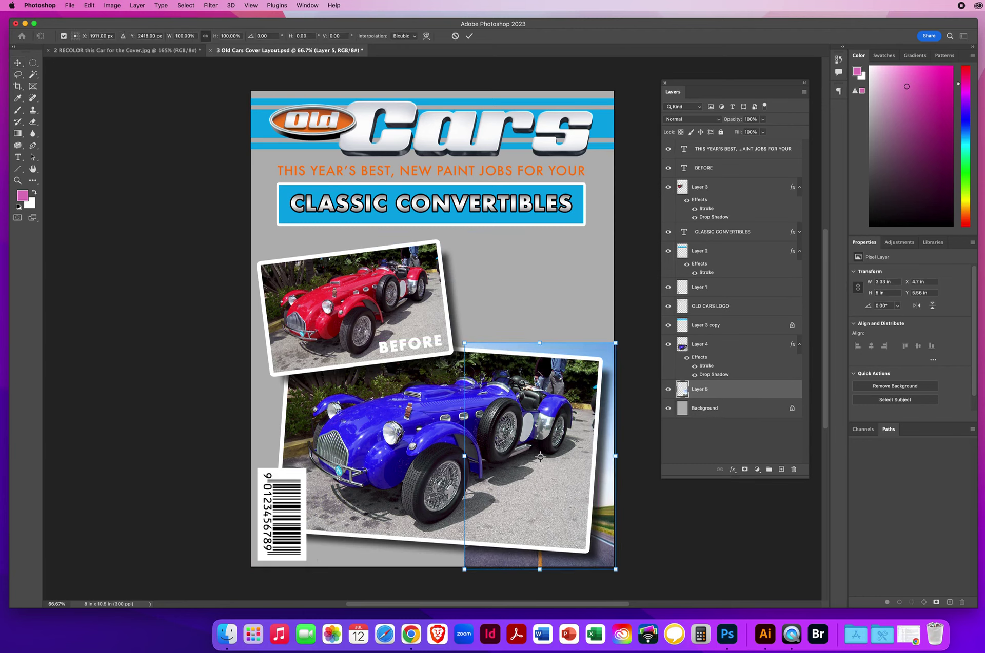
left_click_drag(464, 344, 212, 116)
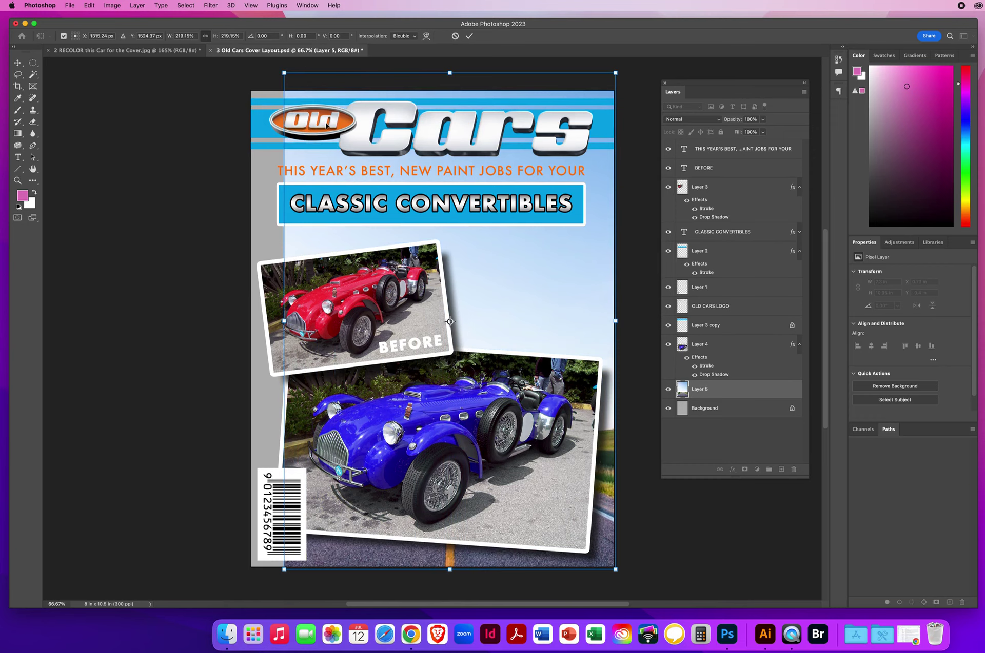
key("super+minus")
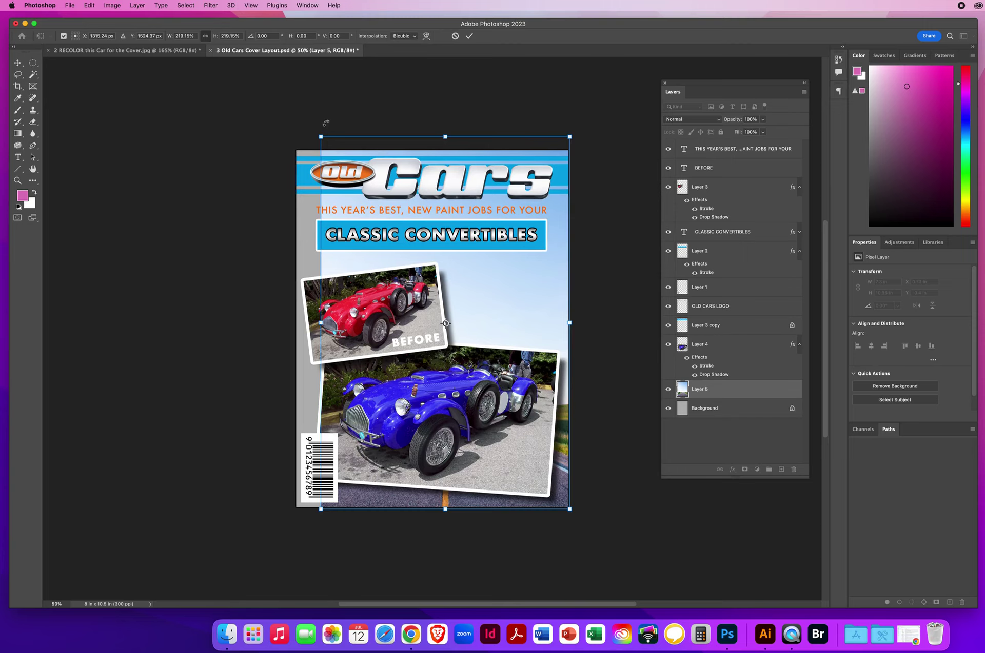
key("super+minus")
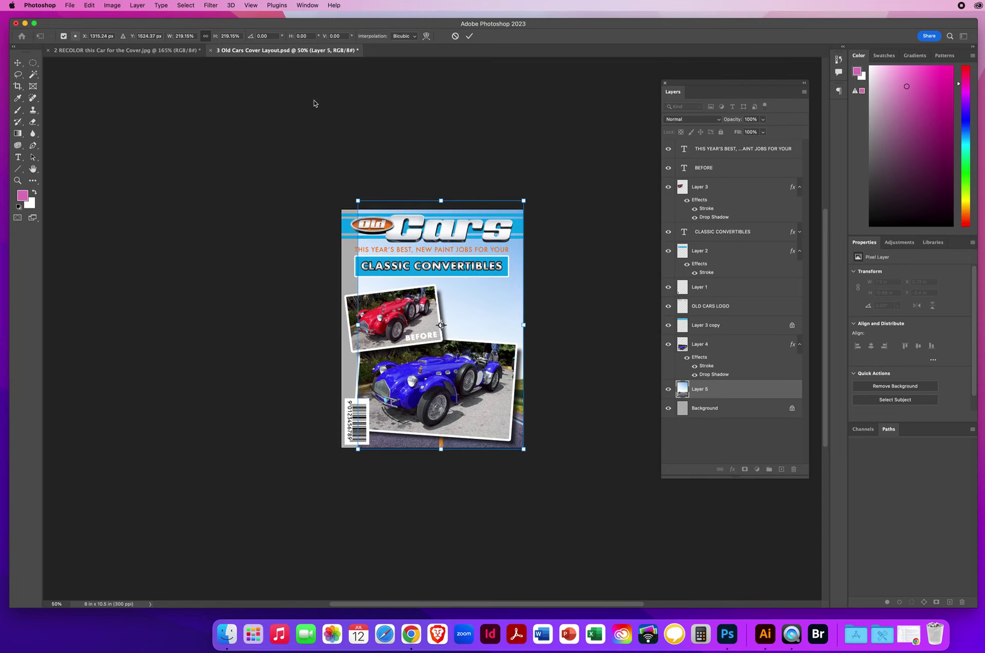
left_click_drag(357, 200, 294, 124)
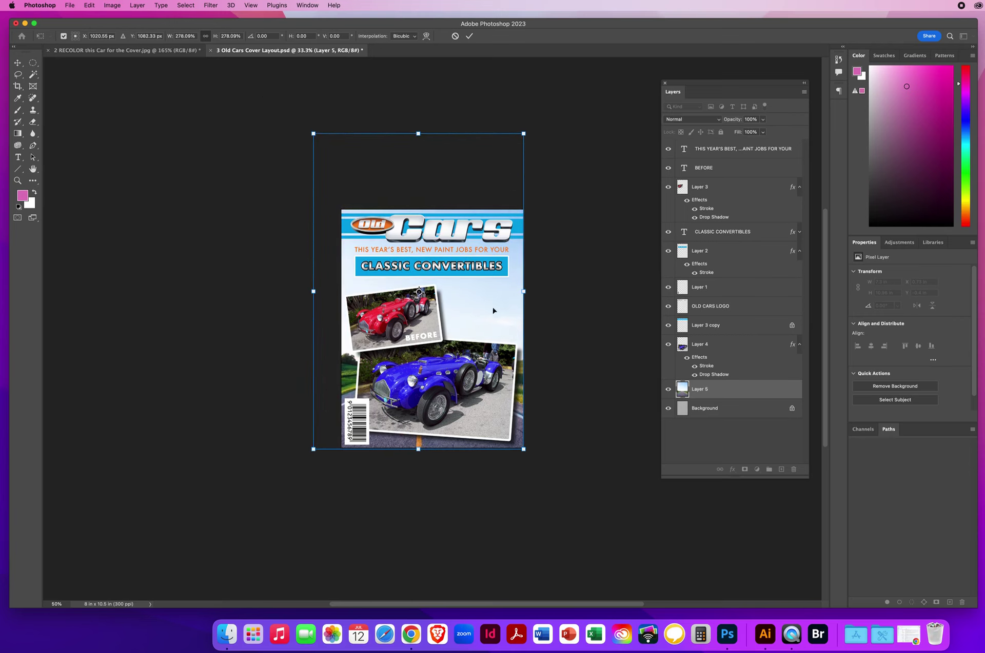
left_click_drag(492, 306, 496, 316)
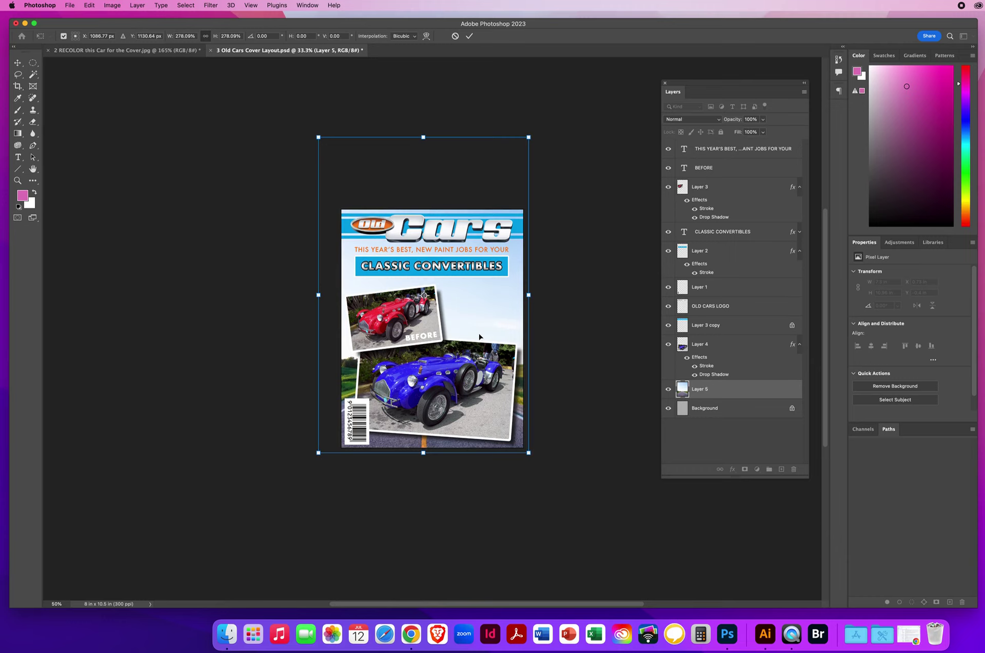
key("Escape")
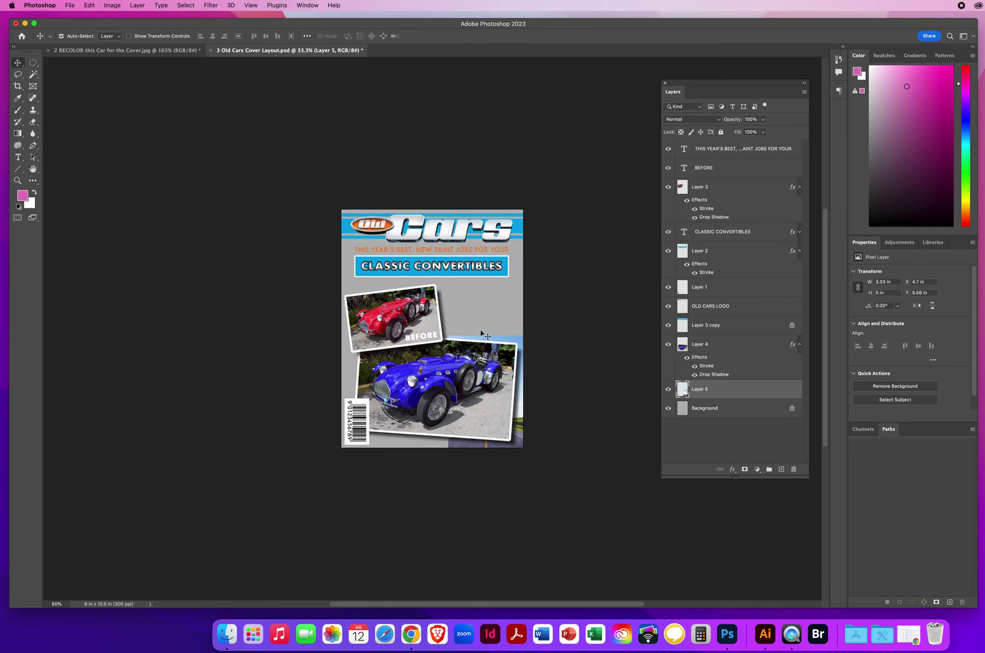
left_click_drag(738, 393, 793, 470)
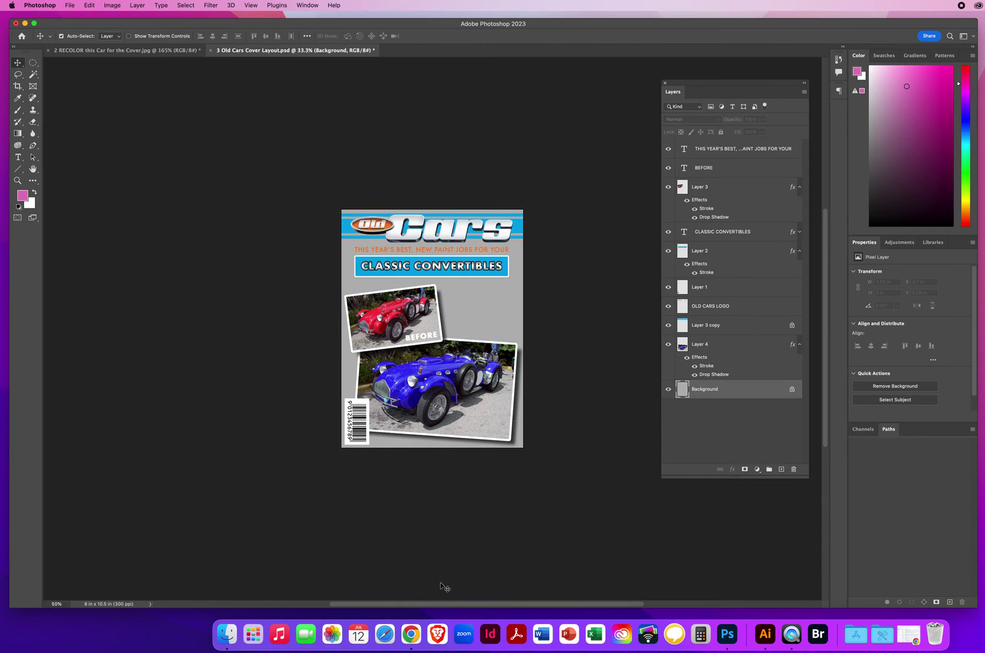
- Switch to Chrome, minimize the inbox window and open Google Images in a new browser window
left_click(412, 635)
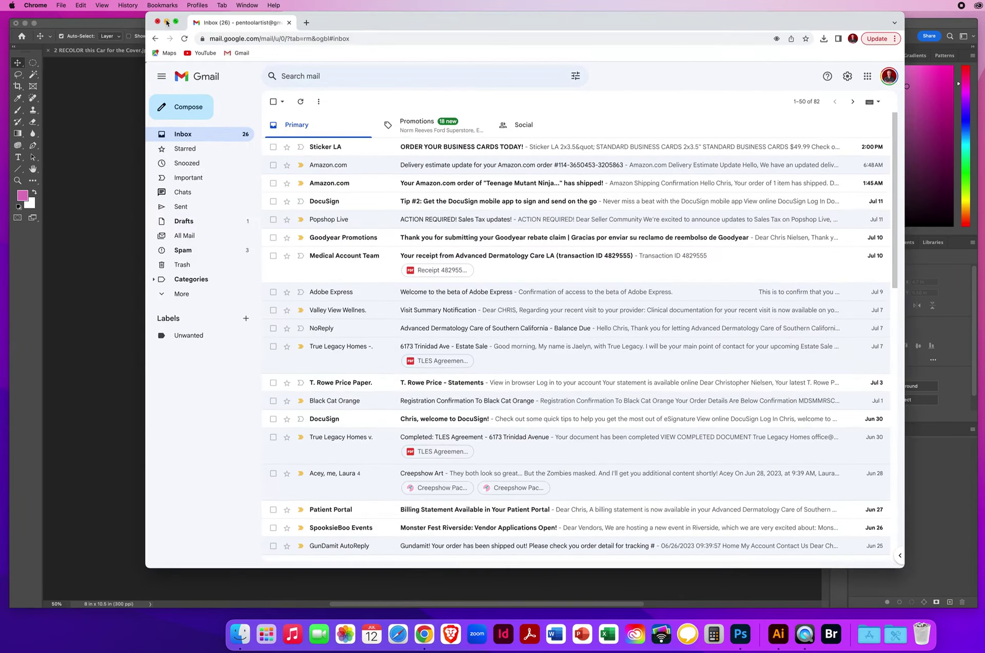
left_click(167, 23)
left_click(61, 5)
left_click(265, 113)
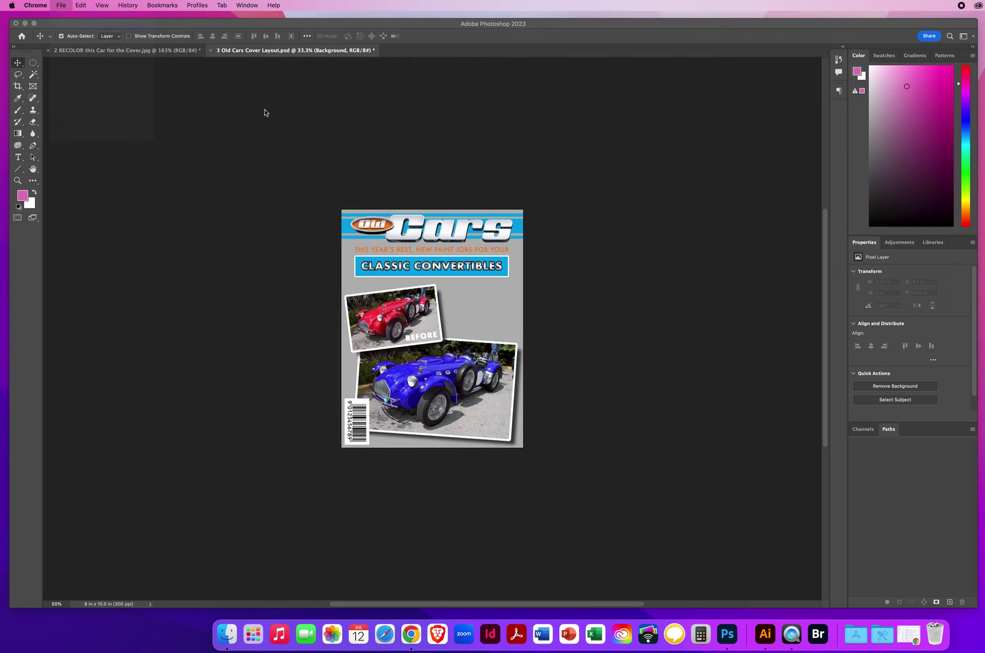
key("super+n")
left_click(827, 88)
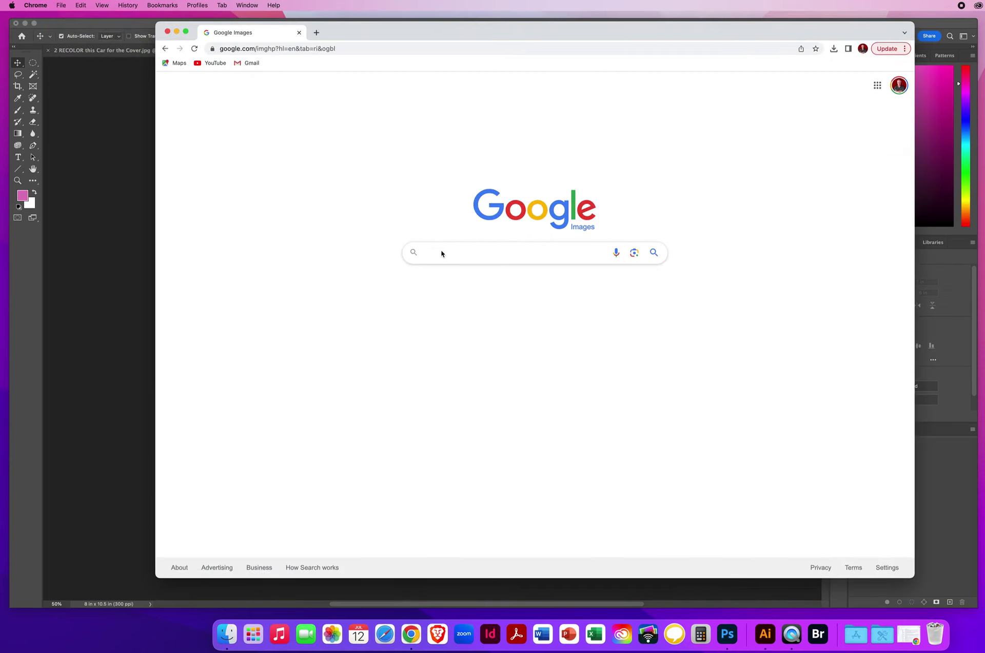
- Search Google Images for "asphalt texture" and limit the results to Large size
type("as")
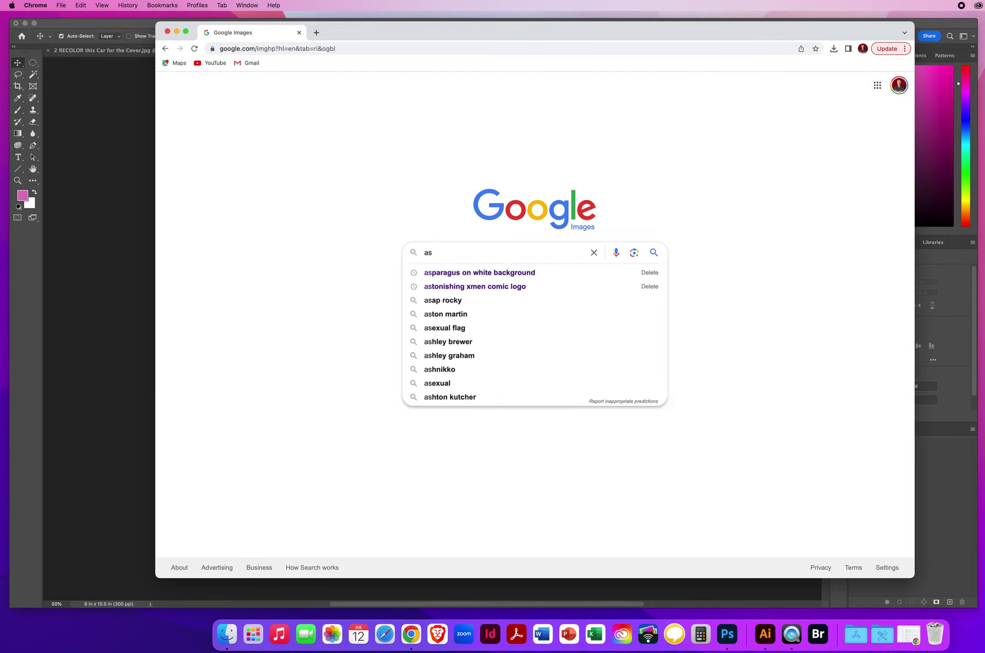
type("ph")
key("BackSpace")
type("phalt")
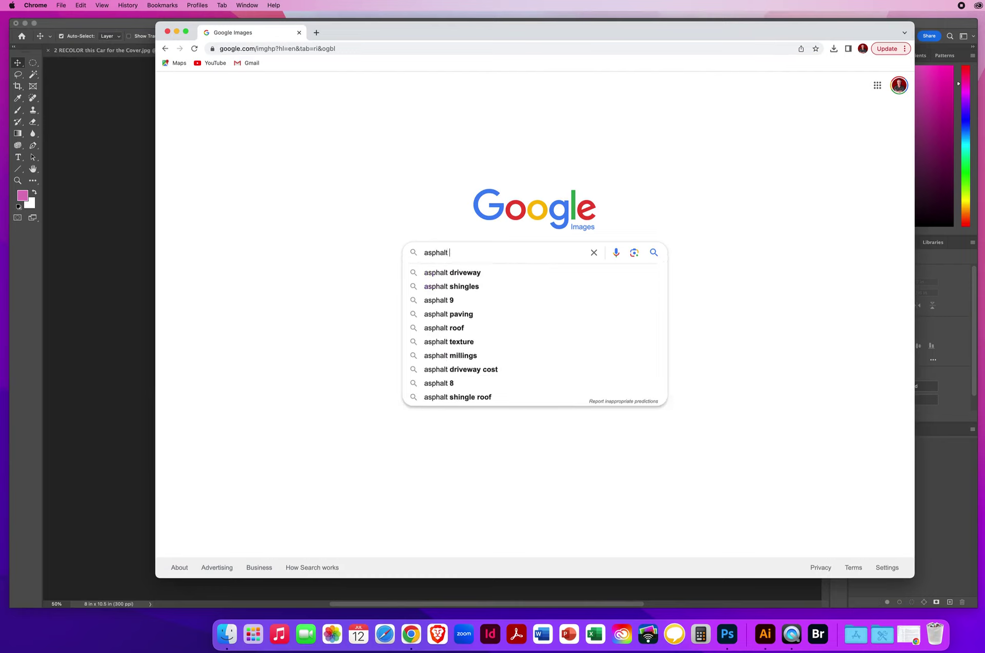
type(" texture")
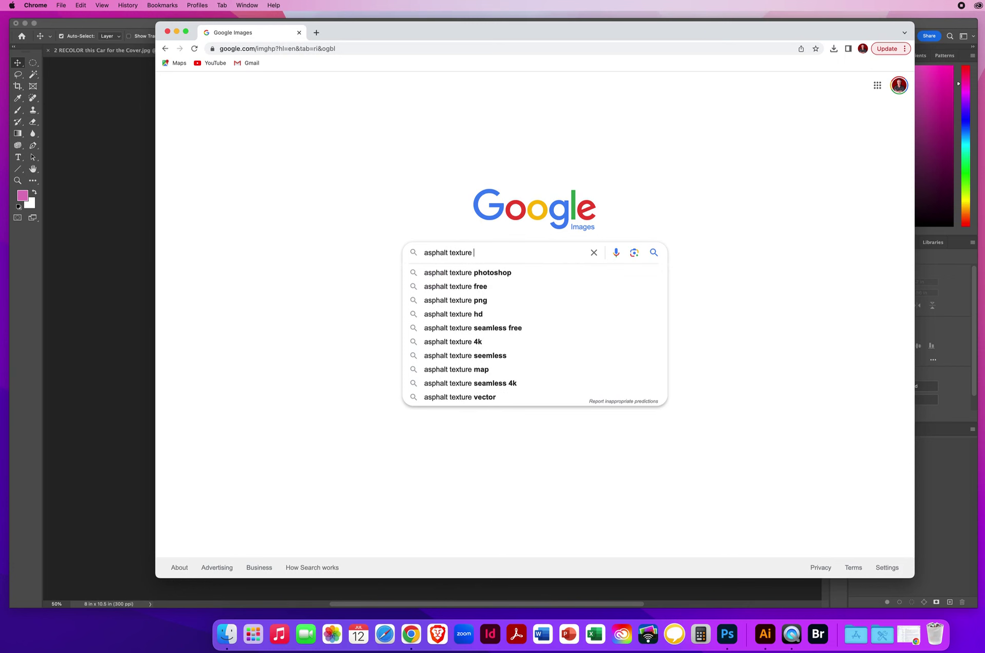
key("Return")
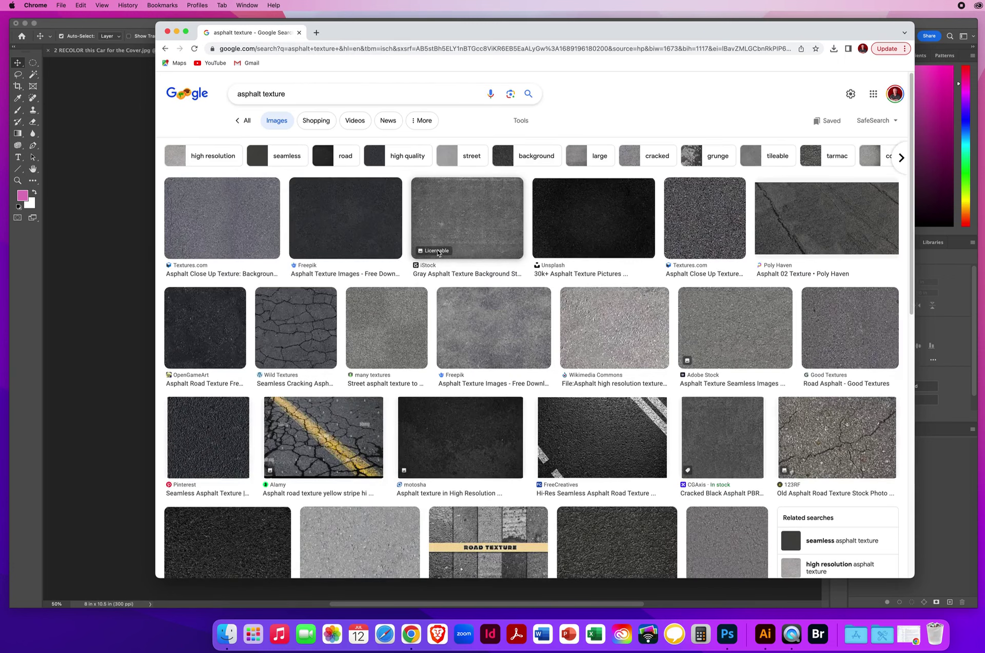
left_click(521, 122)
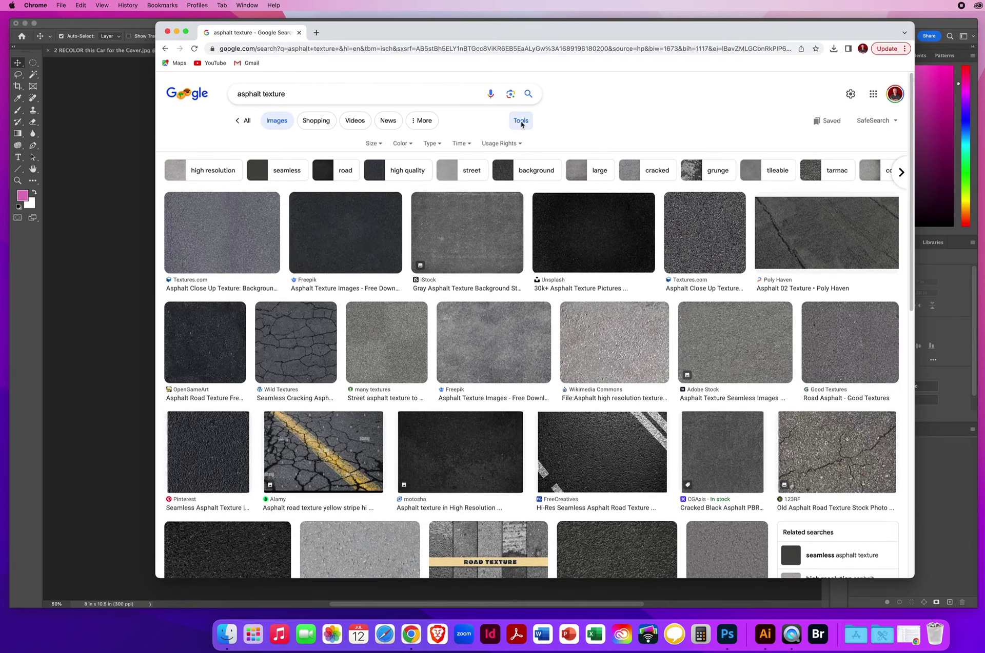
left_click(370, 144)
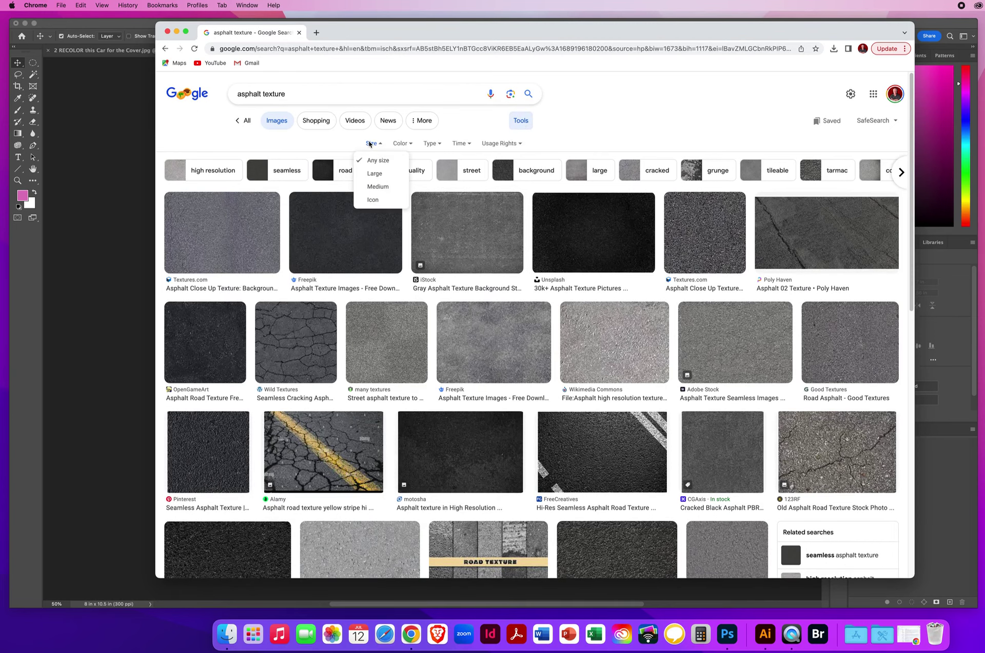
left_click(372, 175)
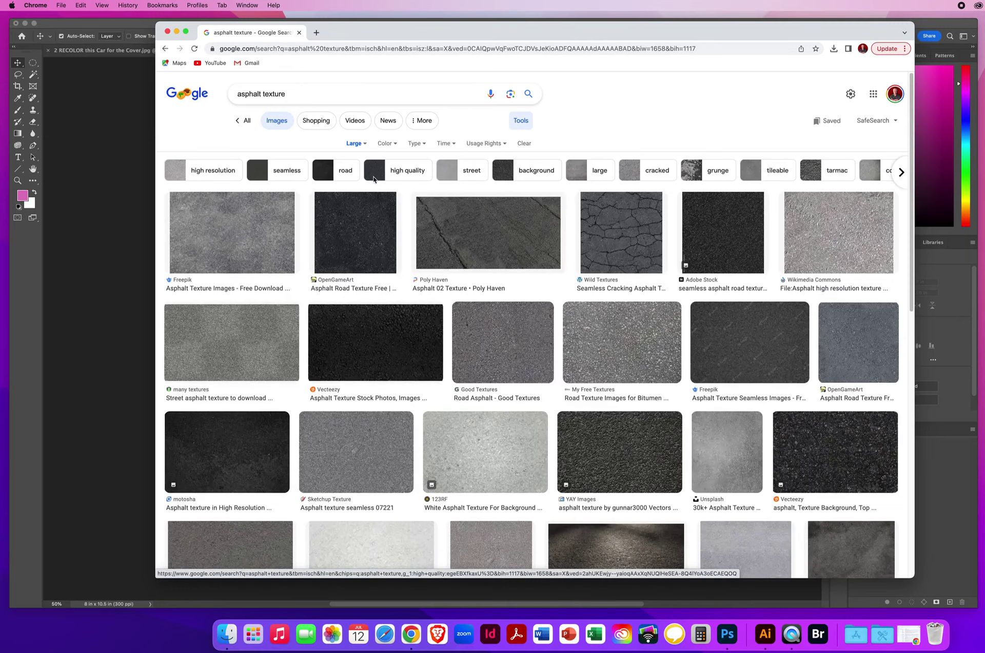
- Open the dark YAY Images asphalt texture on its own in a new tab and copy the full-size image
left_click(610, 456)
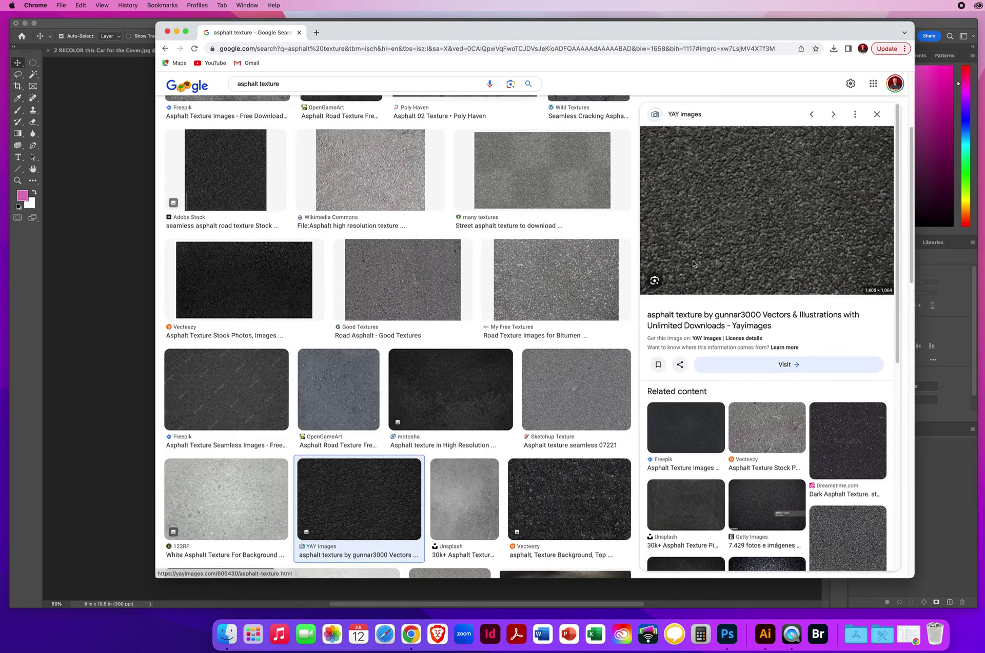
right_click(729, 217)
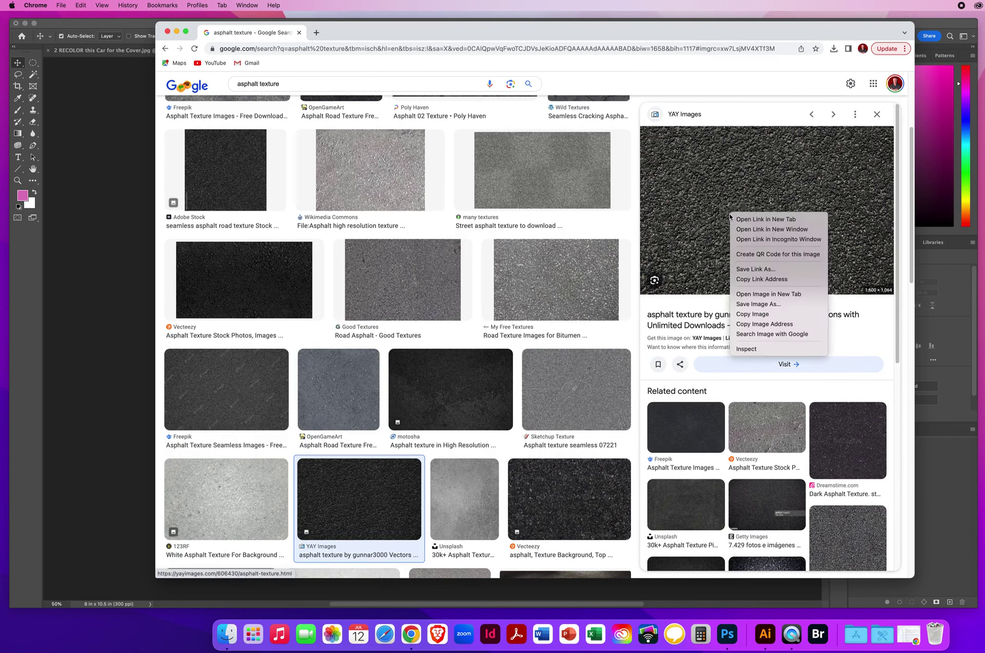
left_click(748, 295)
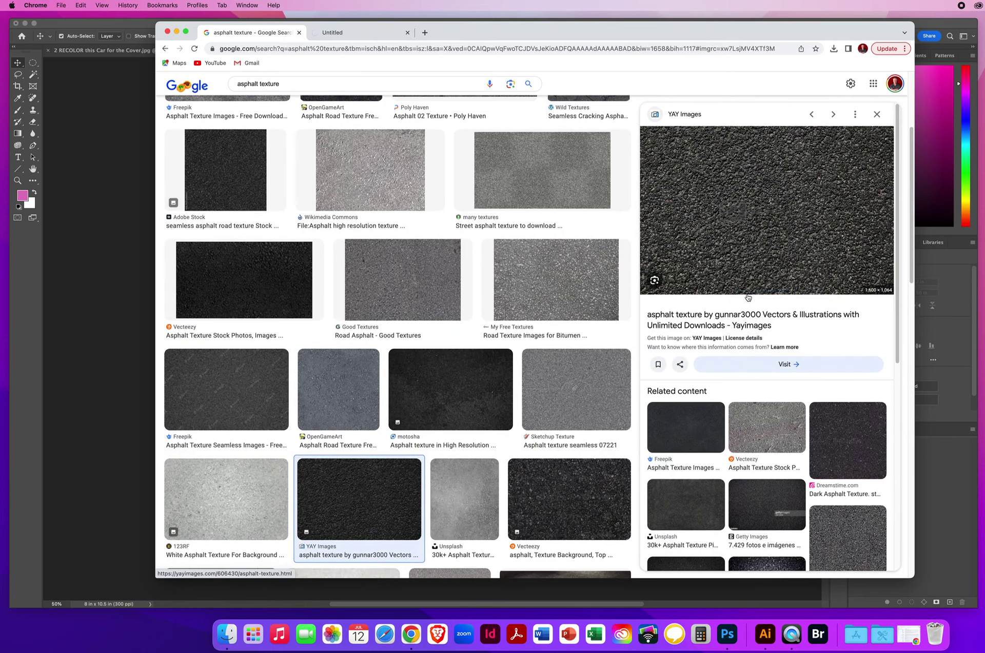
left_click(354, 34)
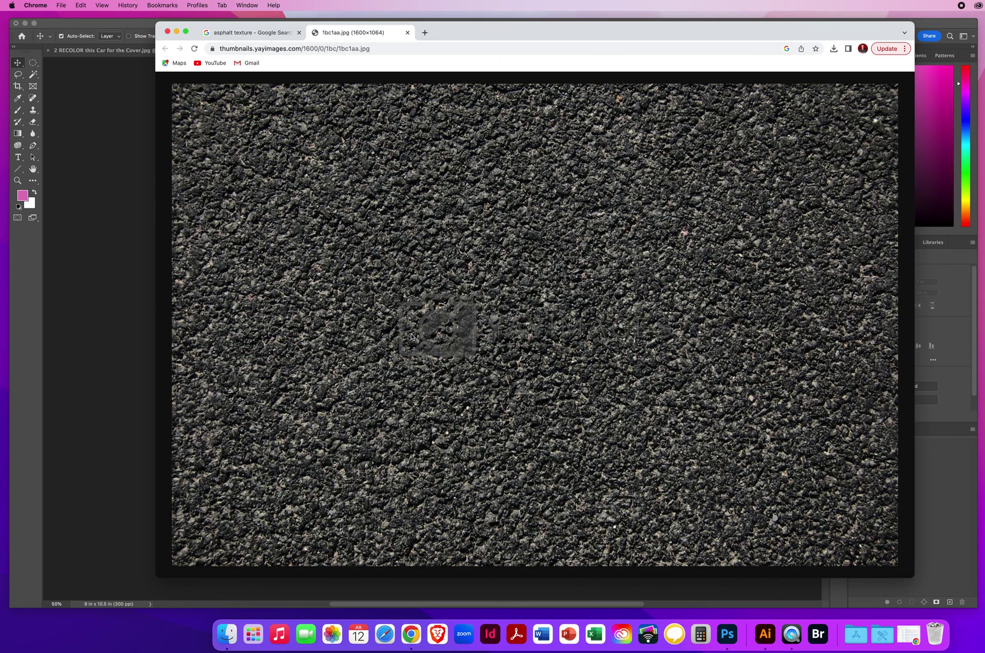
right_click(512, 315)
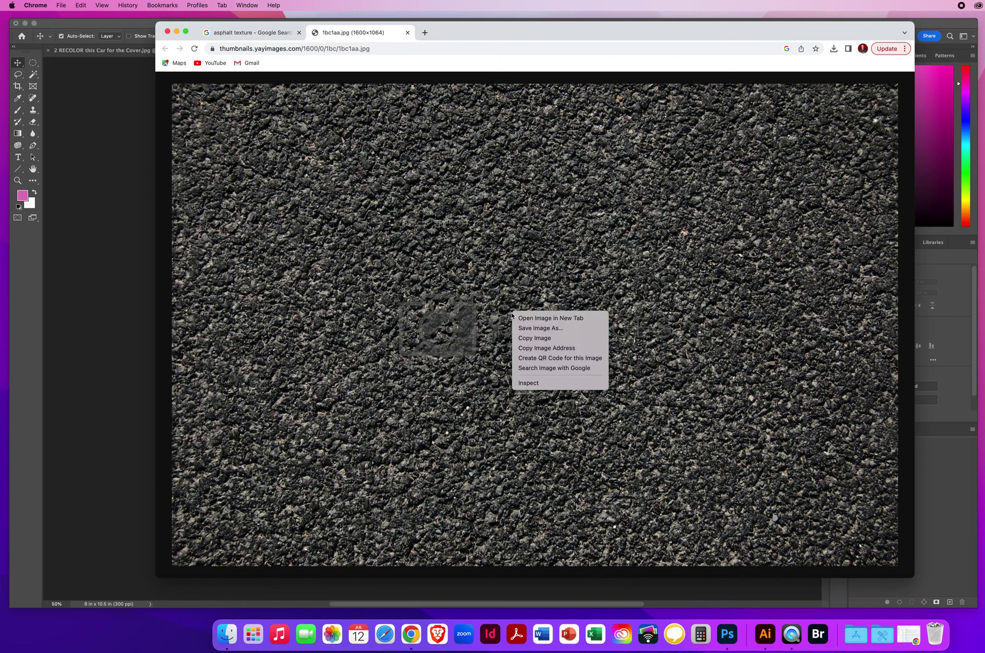
left_click(525, 341)
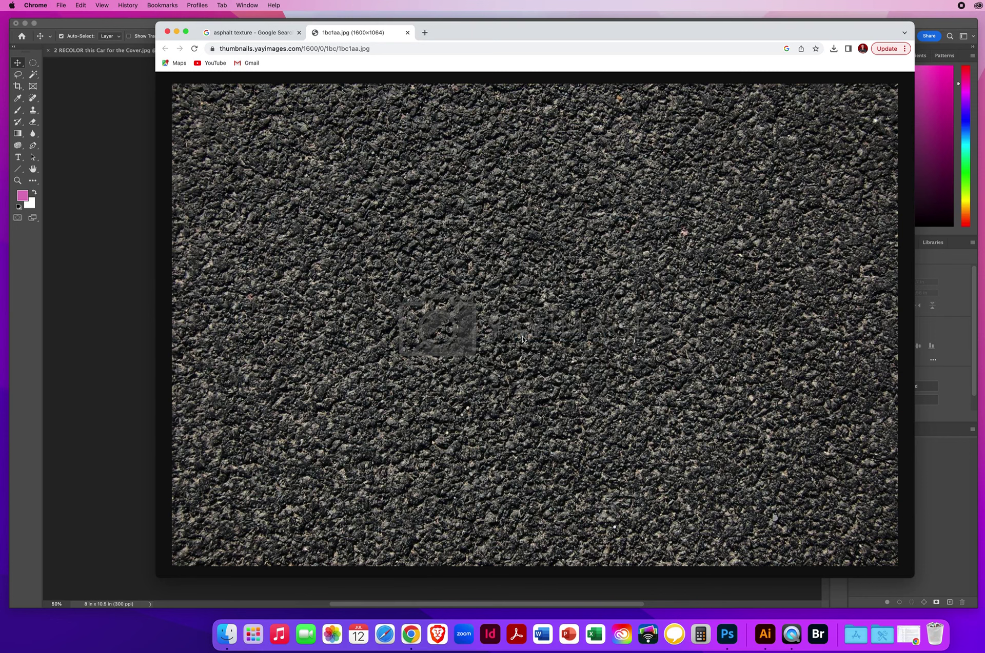
- Close the browser window, return to Photoshop, paste the copied asphalt image just above the Background layer and move it beside the red car photo
left_click(169, 34)
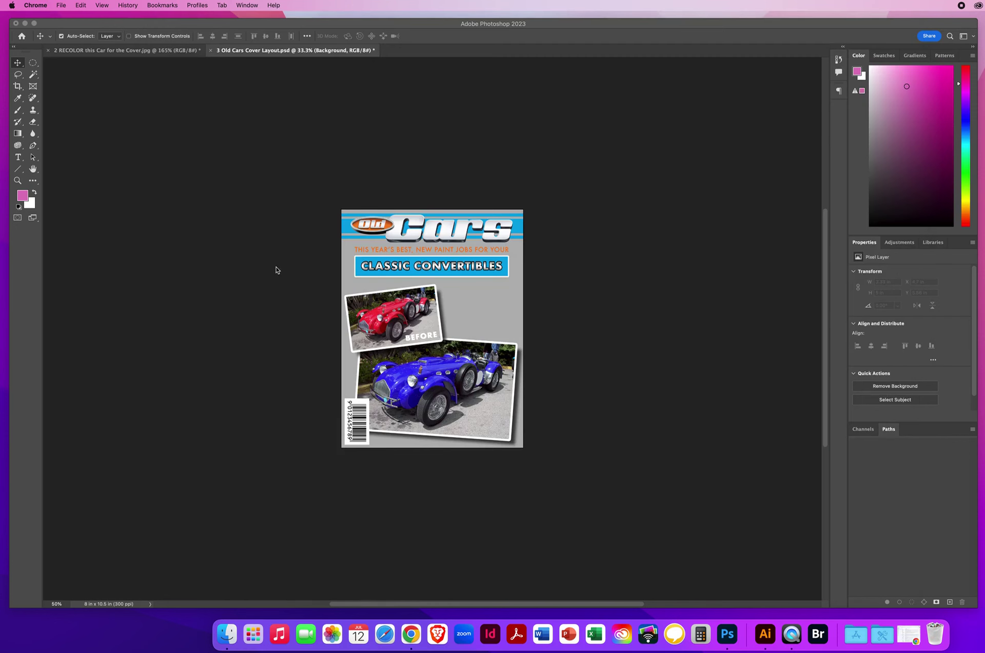
left_click(472, 298)
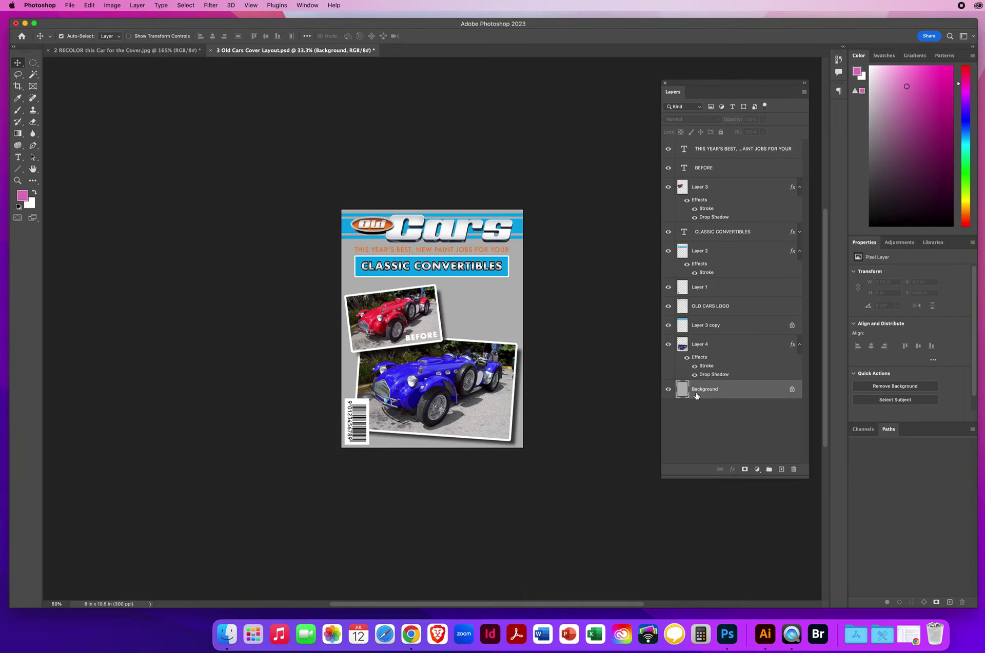
left_click(89, 5)
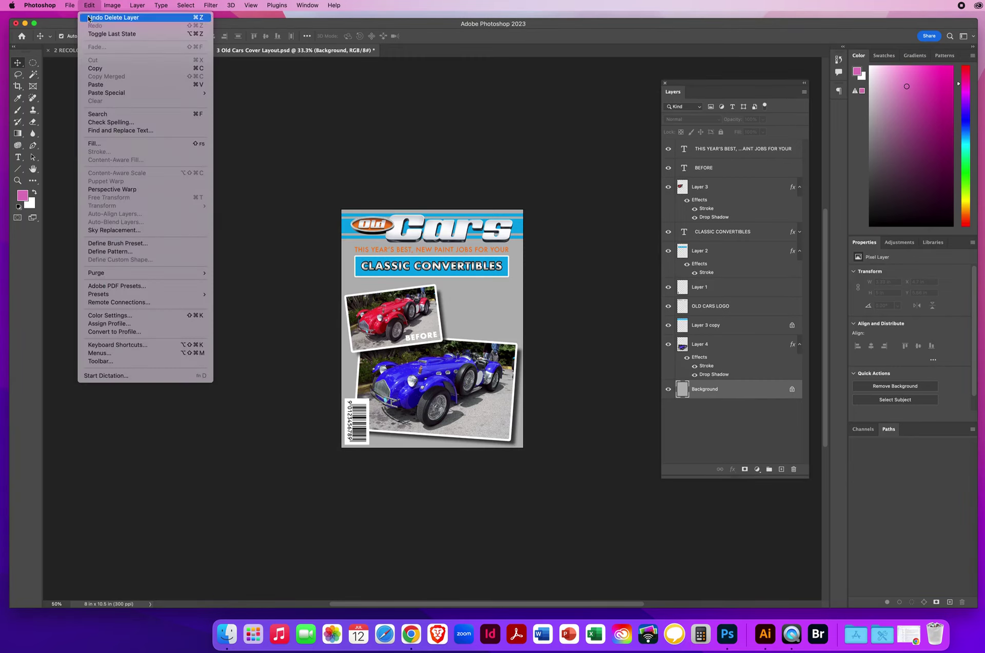
left_click(89, 82)
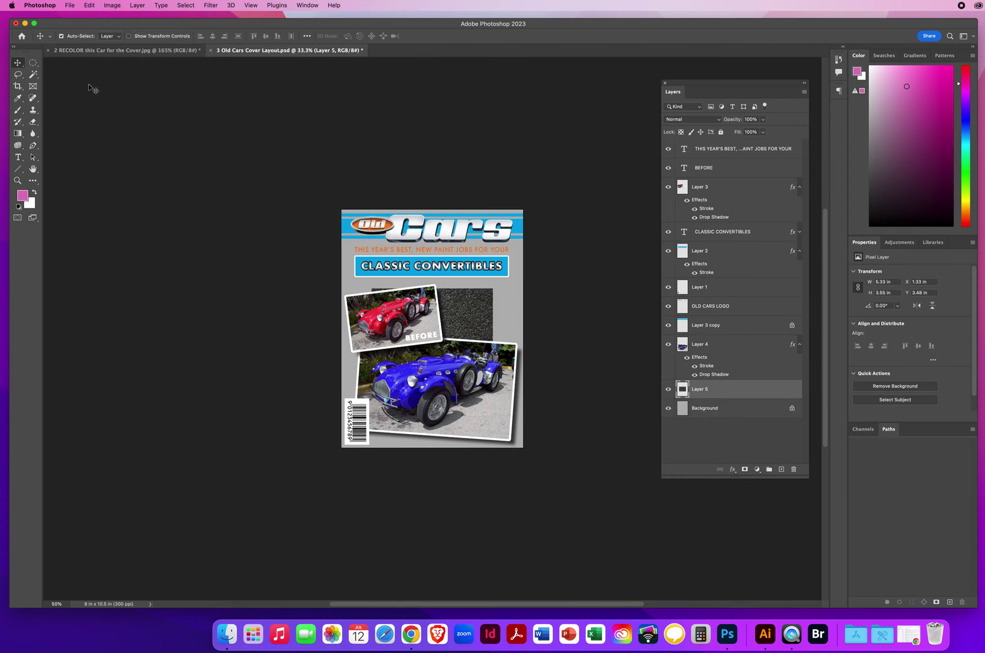
mouse_move(461, 325)
left_mouse_down()
mouse_move(490, 303)
mouse_move(424, 320)
mouse_move(430, 328)
mouse_move(473, 312)
left_mouse_up()
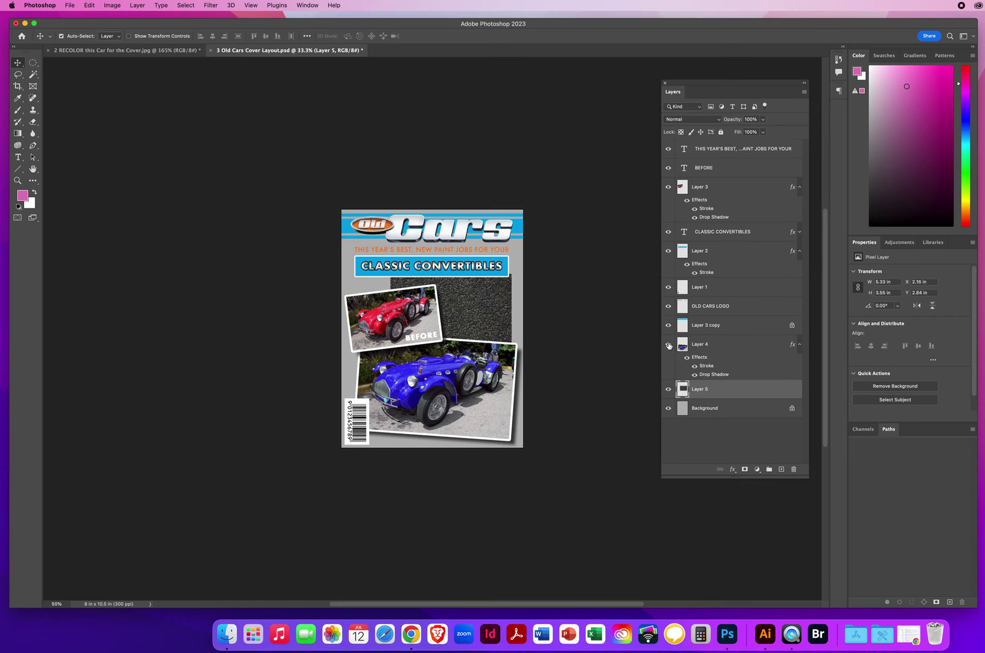
- Hide all layers above the asphalt texture and paint out its watermark with a content-aware Spot Healing Brush of about 101 px
left_click_drag(668, 347, 668, 152)
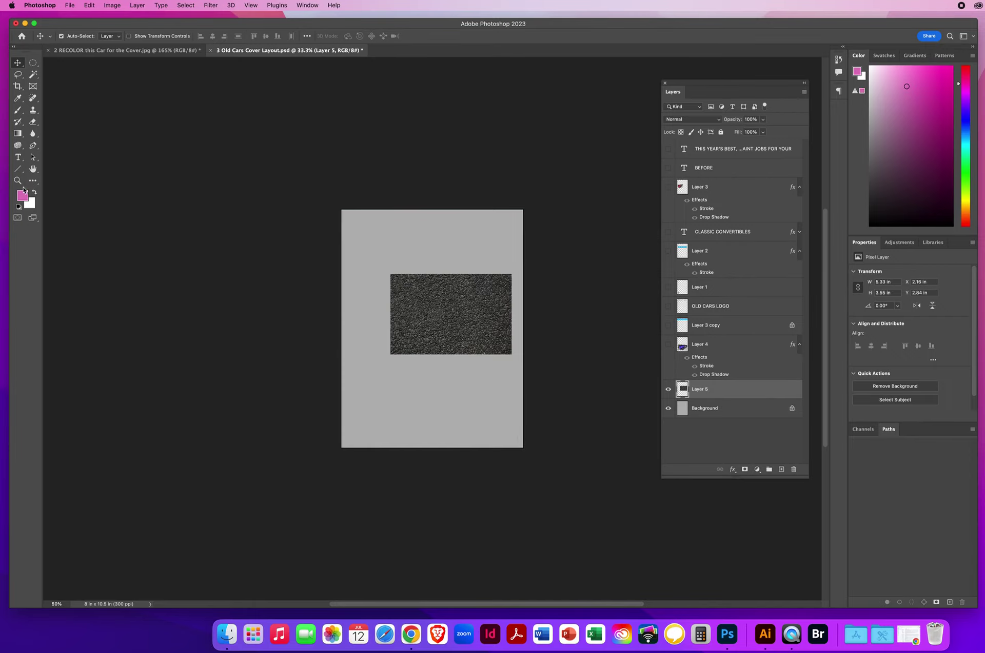
left_click(17, 181)
mouse_move(452, 315)
left_mouse_down()
mouse_move(529, 328)
mouse_move(432, 314)
left_mouse_up()
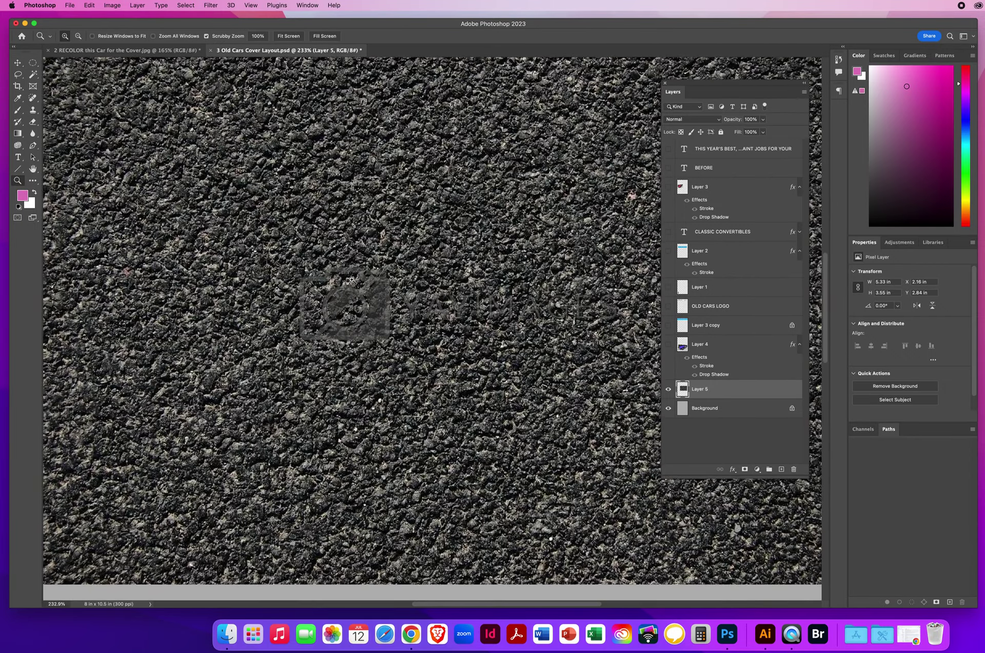
left_click_drag(429, 362, 372, 358)
left_click_drag(31, 99, 66, 99)
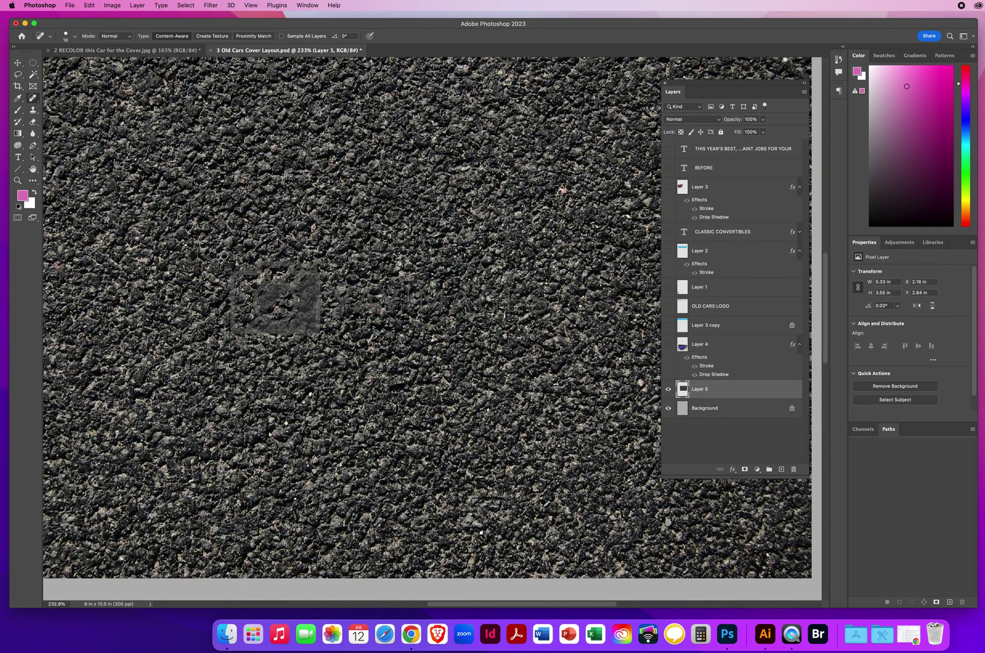
left_click_drag(219, 239, 260, 240, "ctrl+alt")
mouse_move(205, 269)
left_mouse_down()
mouse_move(503, 285)
mouse_move(558, 312)
mouse_move(298, 293)
mouse_move(229, 302)
mouse_move(263, 322)
mouse_move(439, 323)
mouse_move(537, 357)
mouse_move(519, 415)
left_mouse_up()
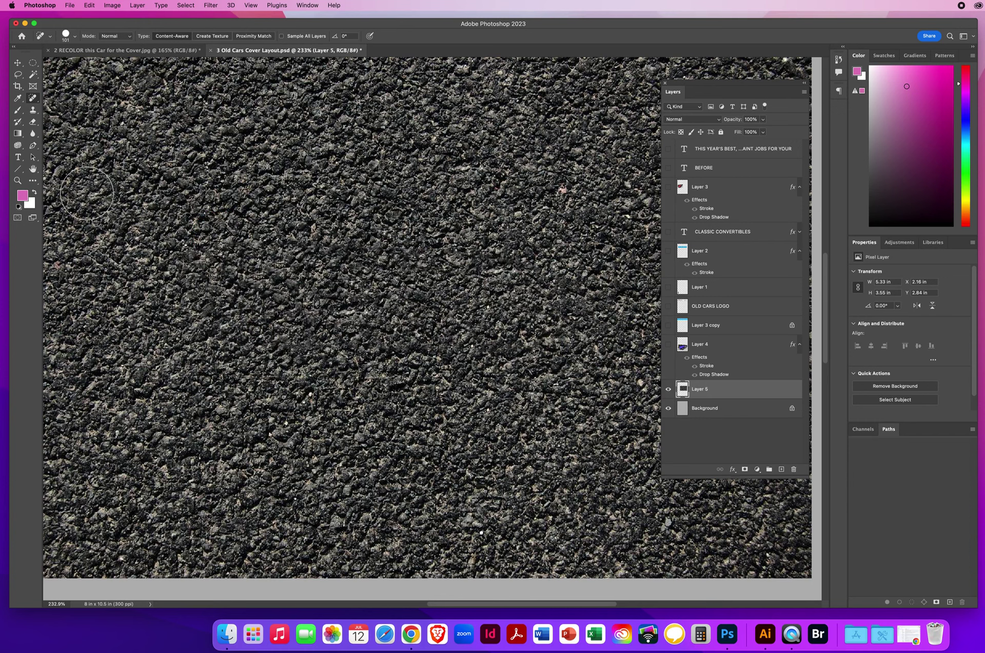
- Show all the hidden cover layers above the asphalt texture again
left_click(17, 180)
left_click_drag(414, 365, 415, 323)
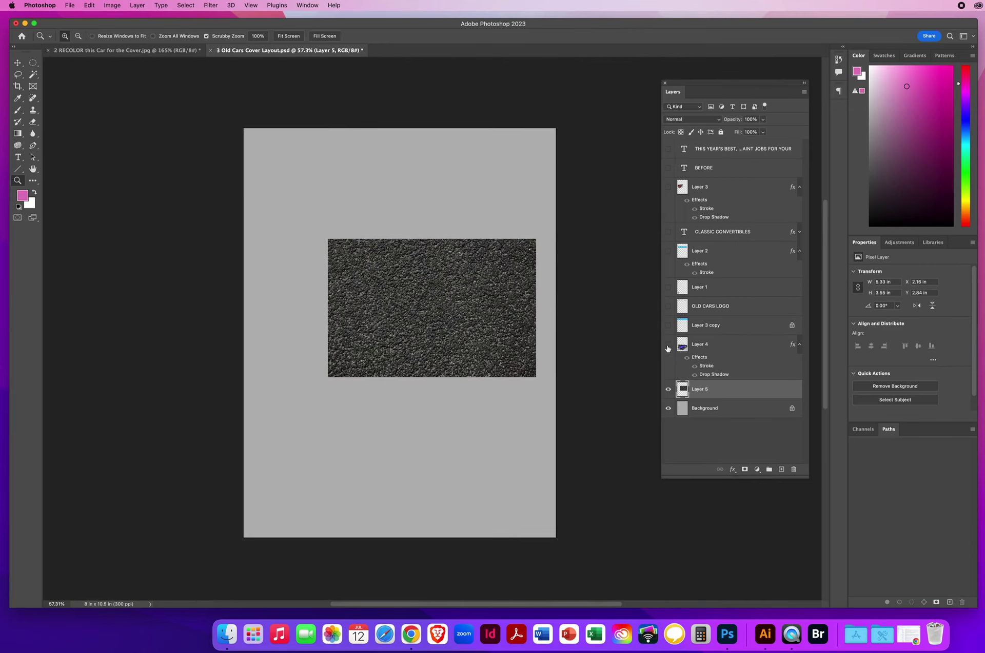
left_click_drag(668, 348, 669, 139)
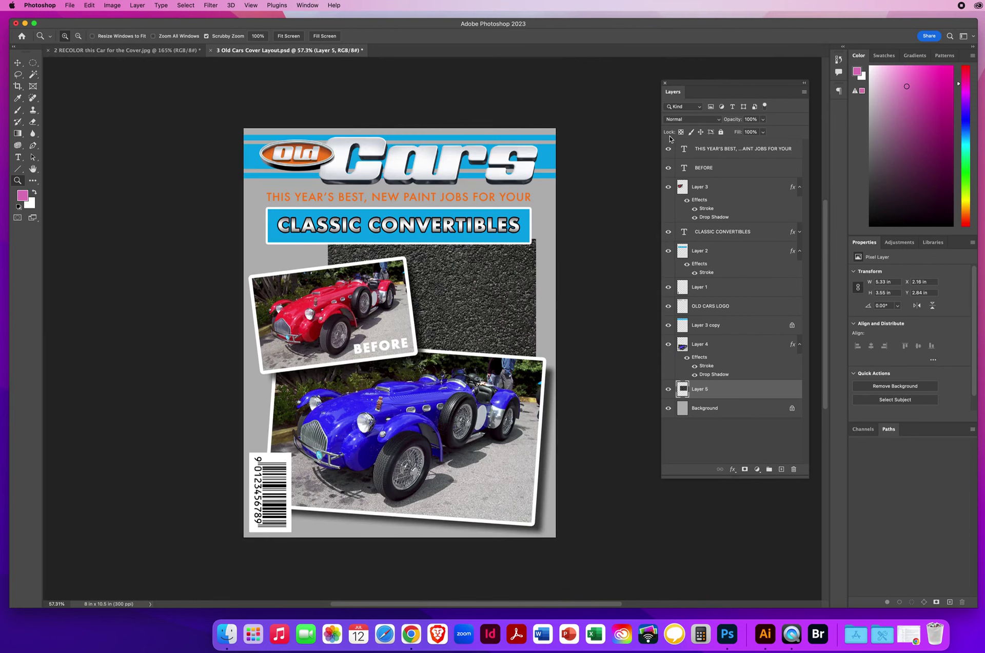
- Rotate the asphalt texture about 90° and scale it to about 234%, positioned so it covers the whole page
left_click(17, 62)
left_click_drag(486, 325, 459, 309)
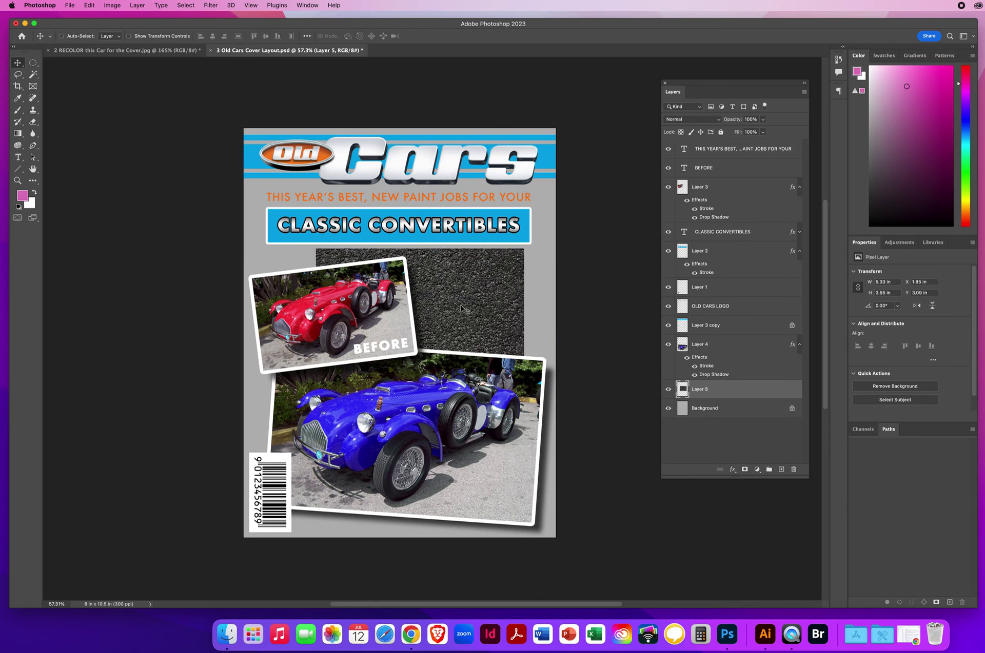
key("super+t")
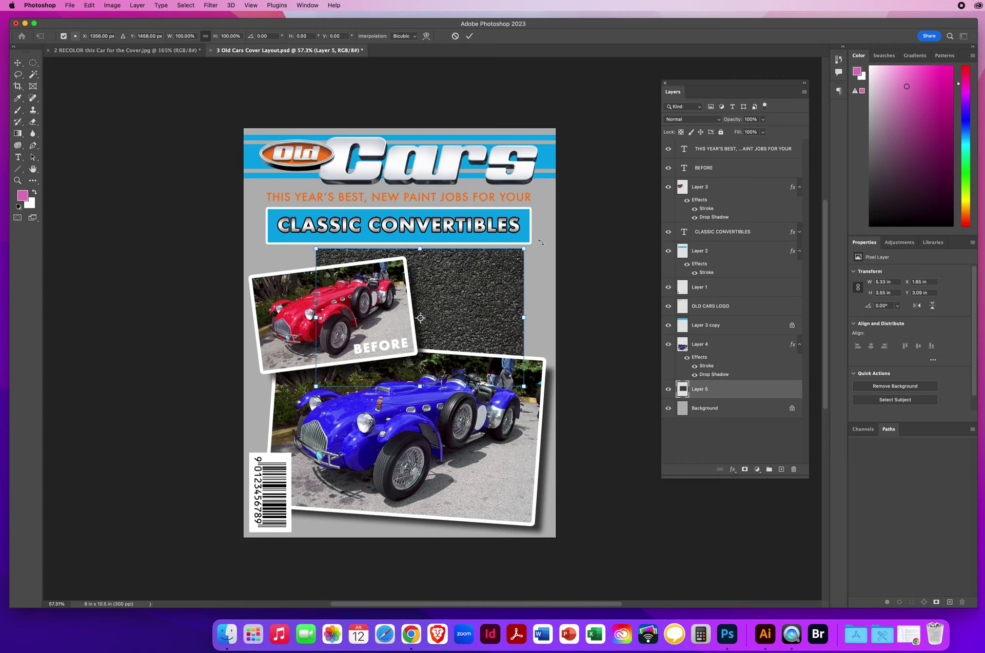
left_click_drag(540, 243, 489, 403)
left_click_drag(350, 214, 244, 53)
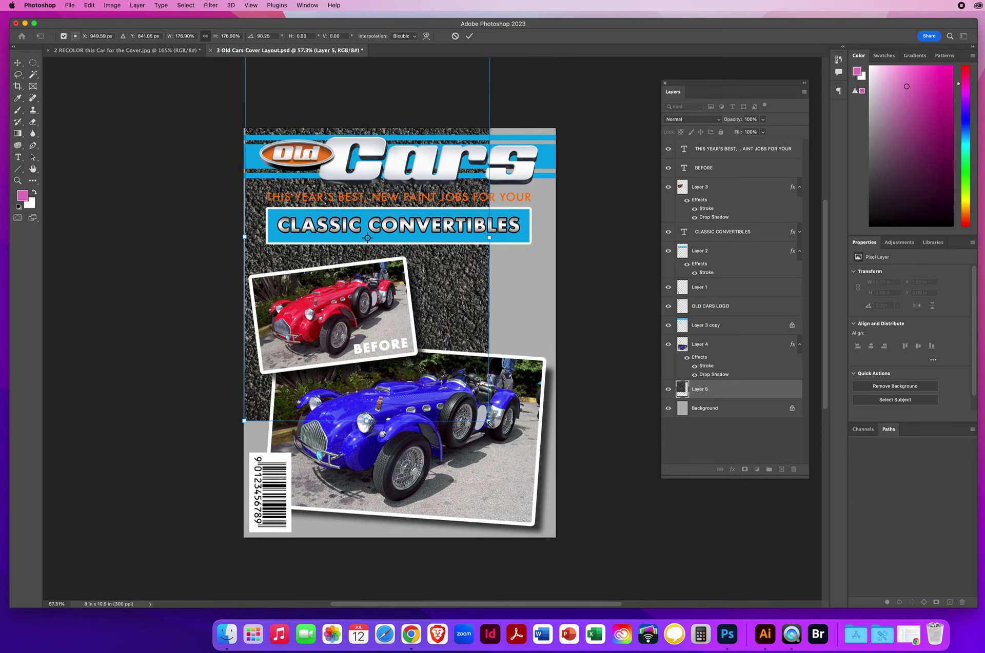
left_click_drag(490, 421, 597, 586)
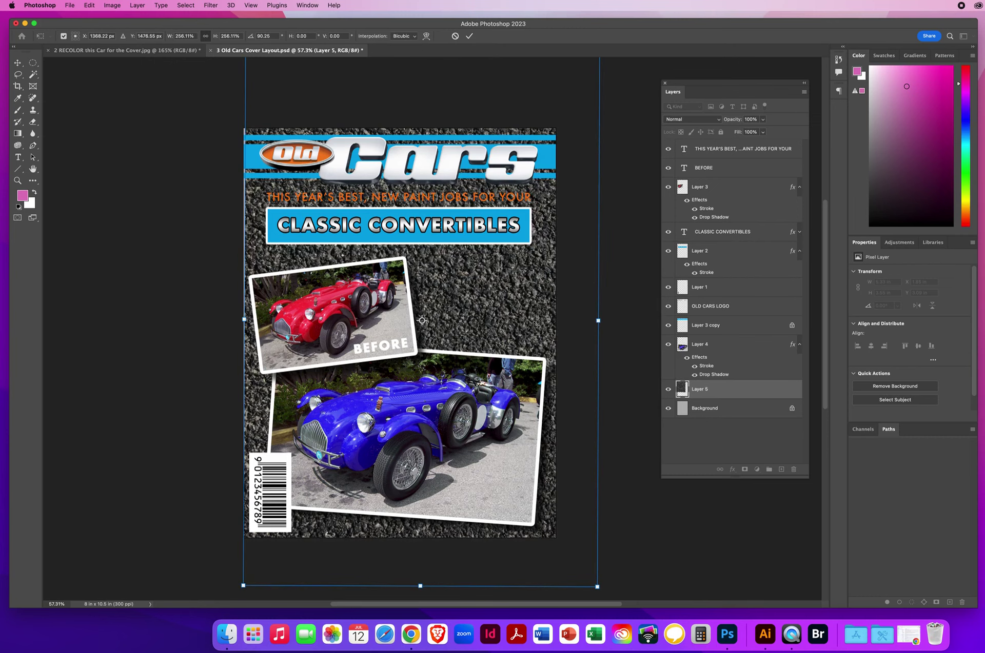
left_click_drag(519, 310, 477, 341)
left_click_drag(207, 87, 237, 130)
left_click_drag(454, 281, 454, 255)
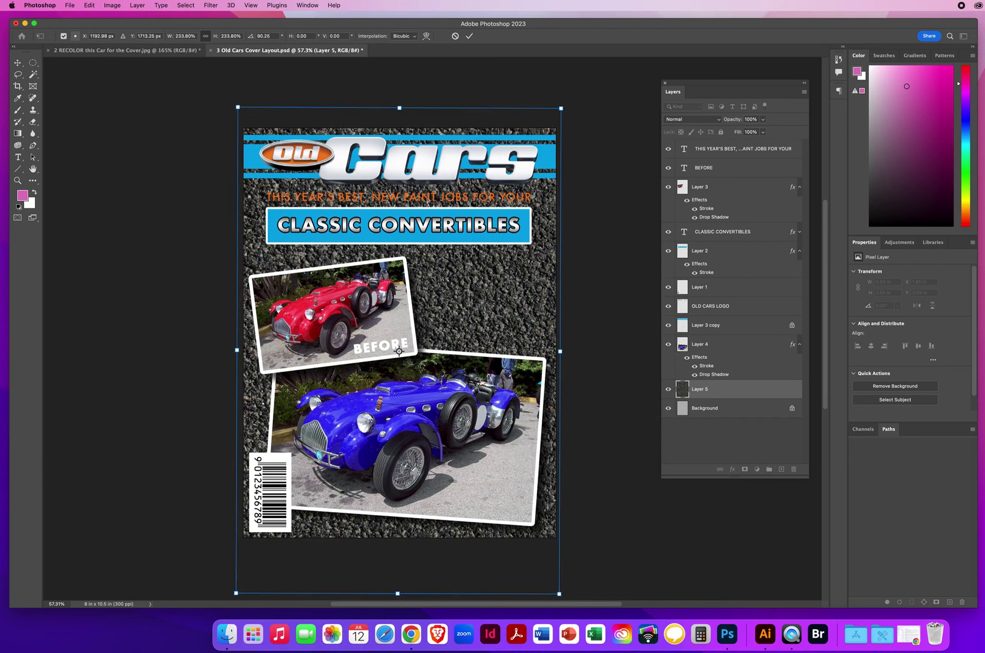
key("Return")
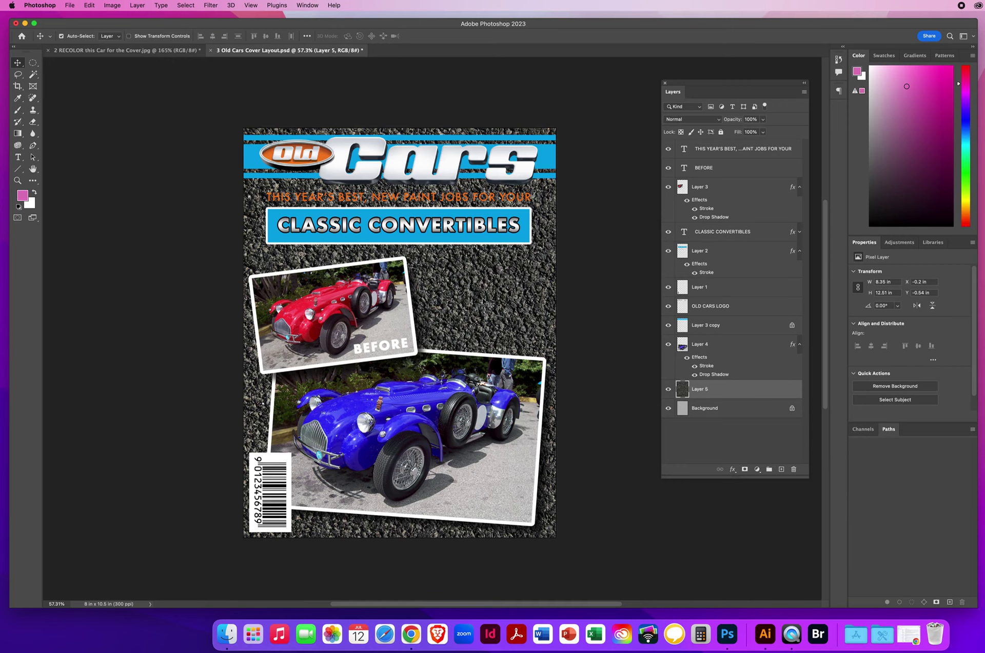
- Duplicate the BEFORE caption and place the copy on the lower right of the blue car photo
left_click(394, 348)
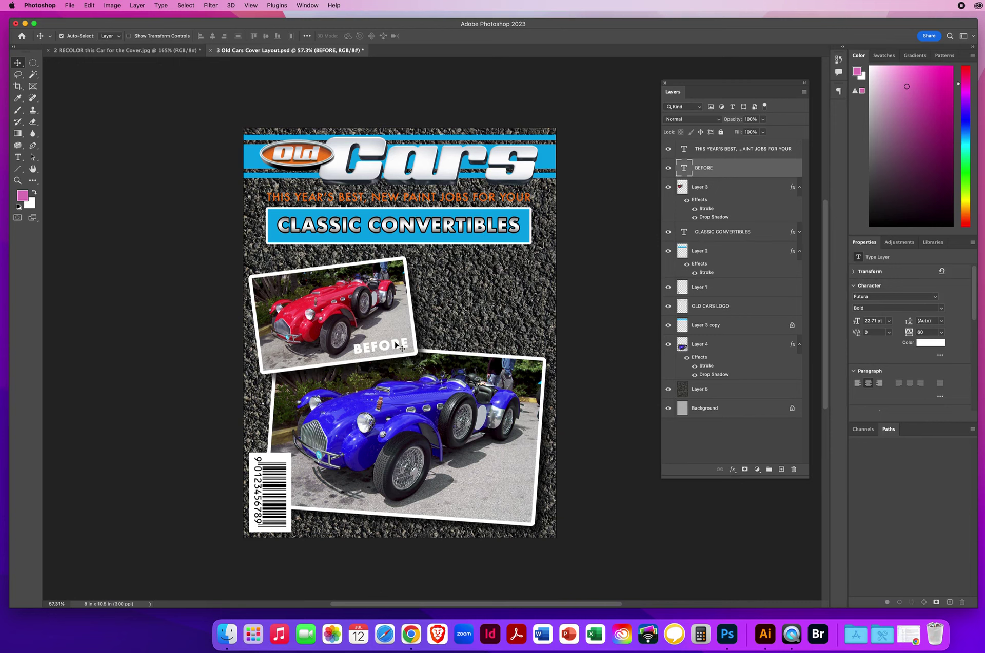
key("super")
left_click_drag(399, 347, 411, 347)
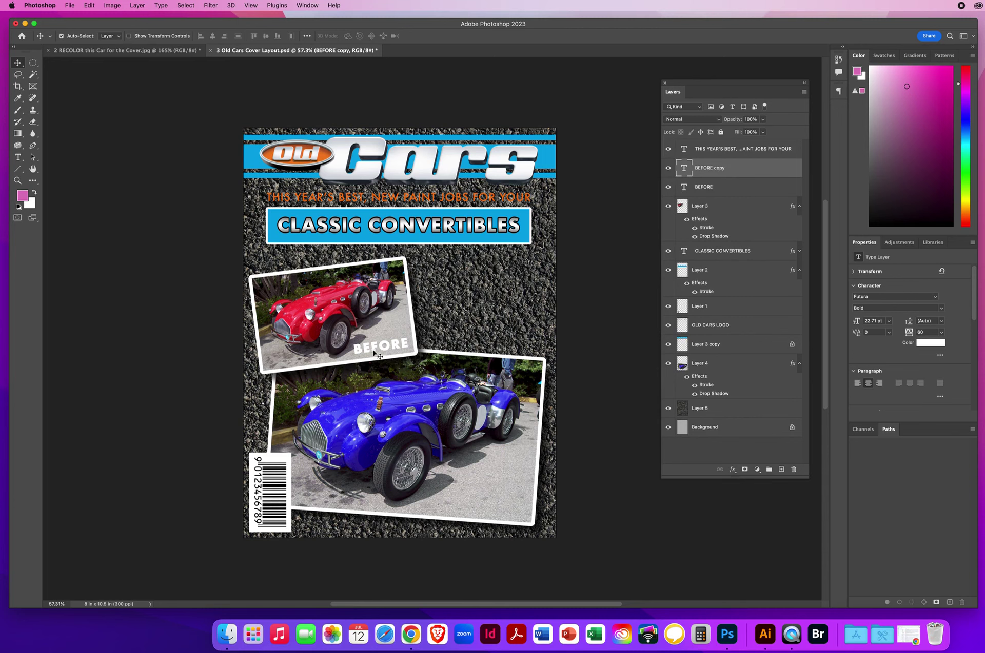
left_click_drag(375, 350, 488, 507)
- Change the text of the copied caption on the blue car photo to AFTER
left_click(16, 157)
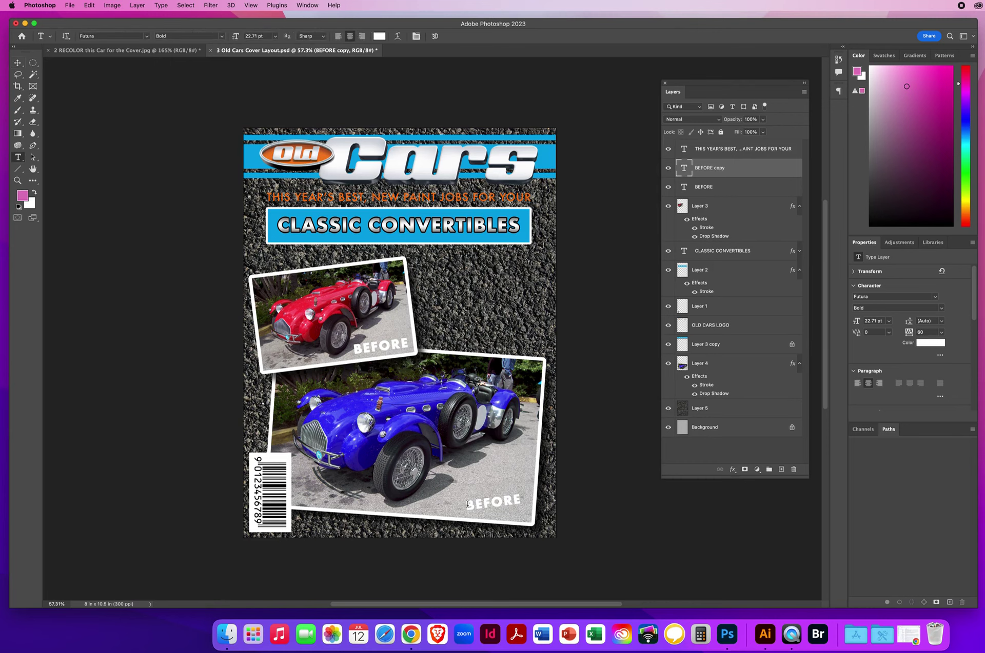
left_click_drag(468, 505, 550, 498)
type("AFTER")
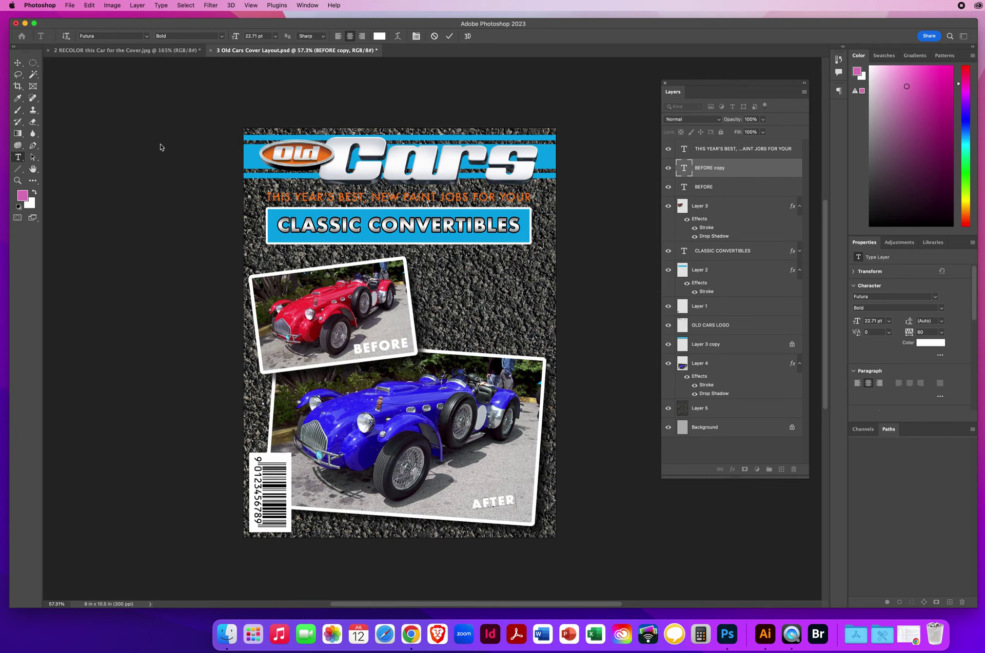
left_click(18, 62)
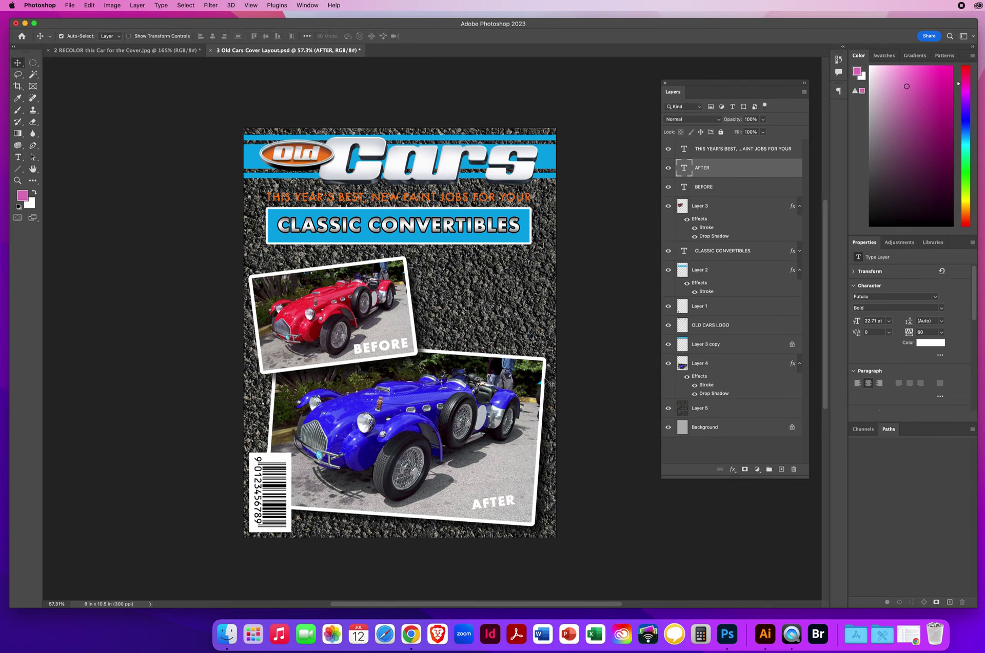
- Scale the AFTER caption to about 195%, rotate it about 12° clockwise to follow the photo's tilt, and fit it into the photo's lower right corner
key("super+t")
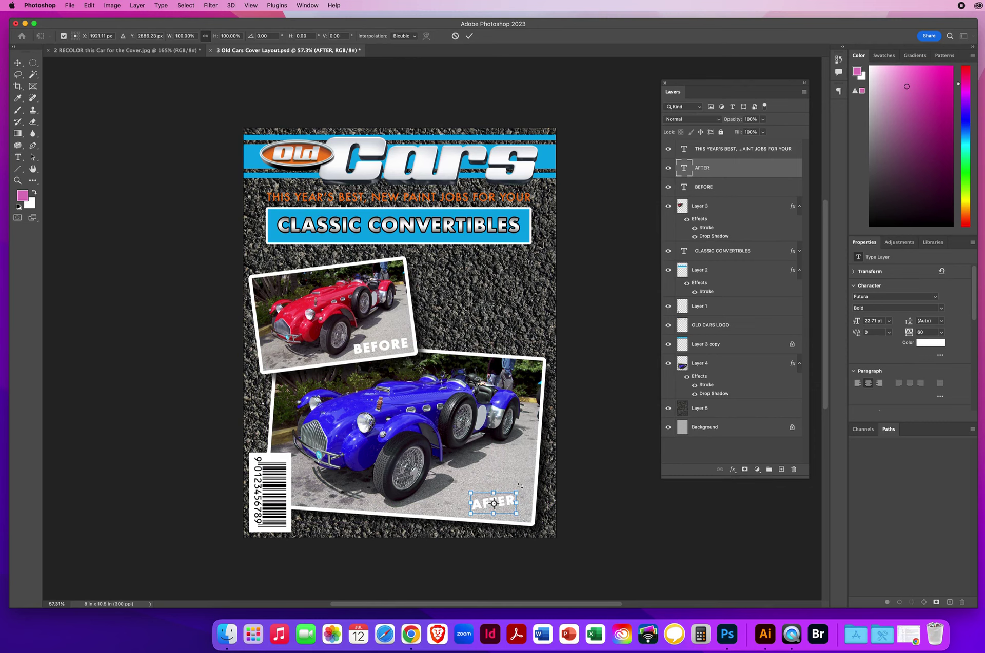
left_click_drag(521, 487, 439, 447)
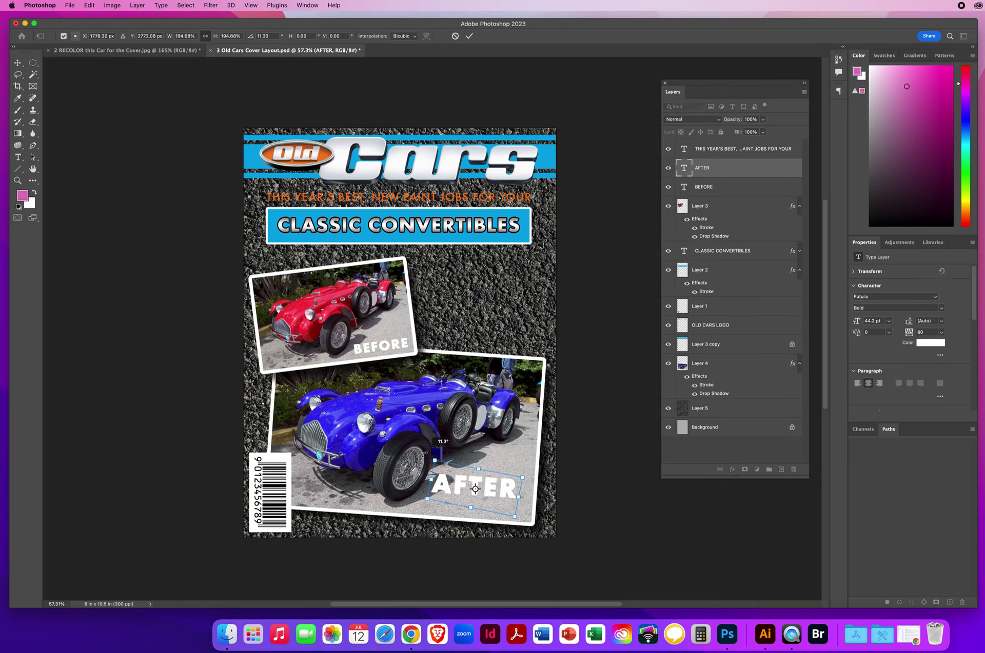
left_click_drag(497, 493, 498, 509)
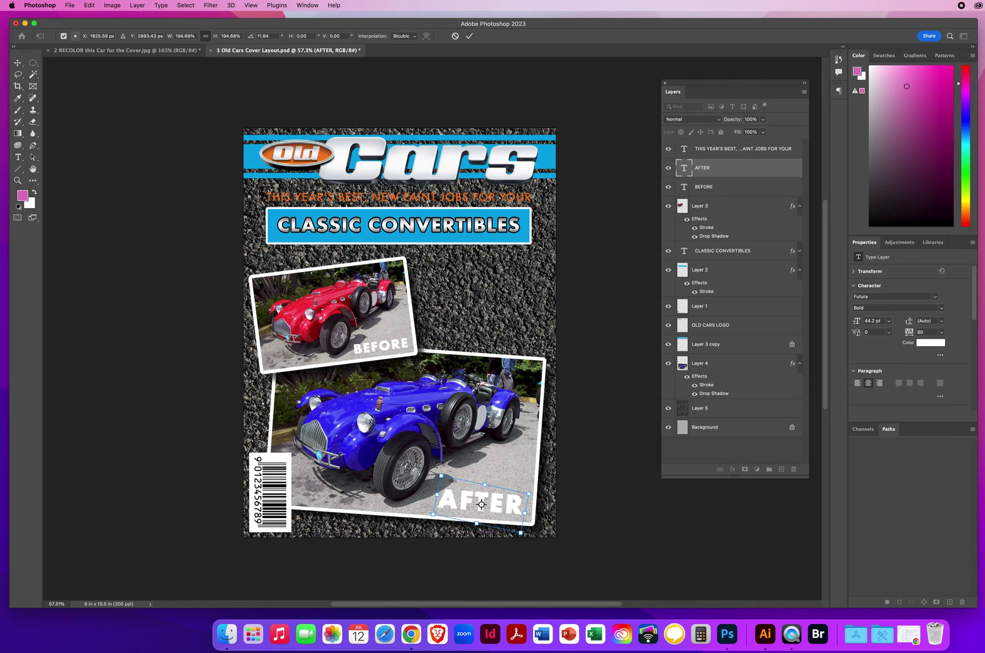
left_click_drag(438, 465, 436, 464)
key("Return")
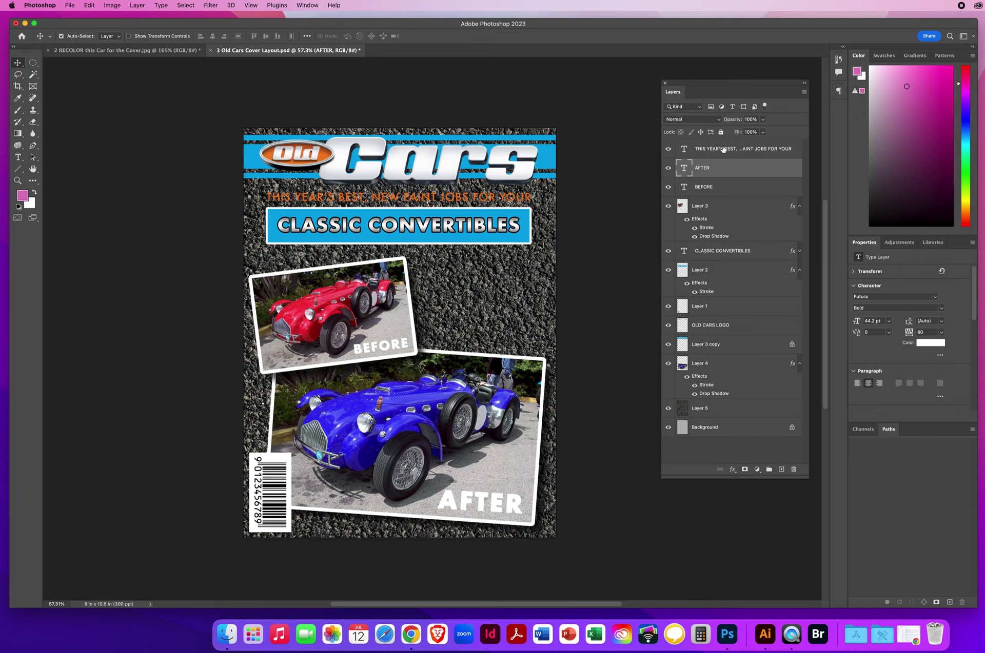
- Add an outside stroke of 10 px to the "THIS YEAR'S BEST, NEW PAINT JOBS FOR YOUR" text layer
left_click(707, 149)
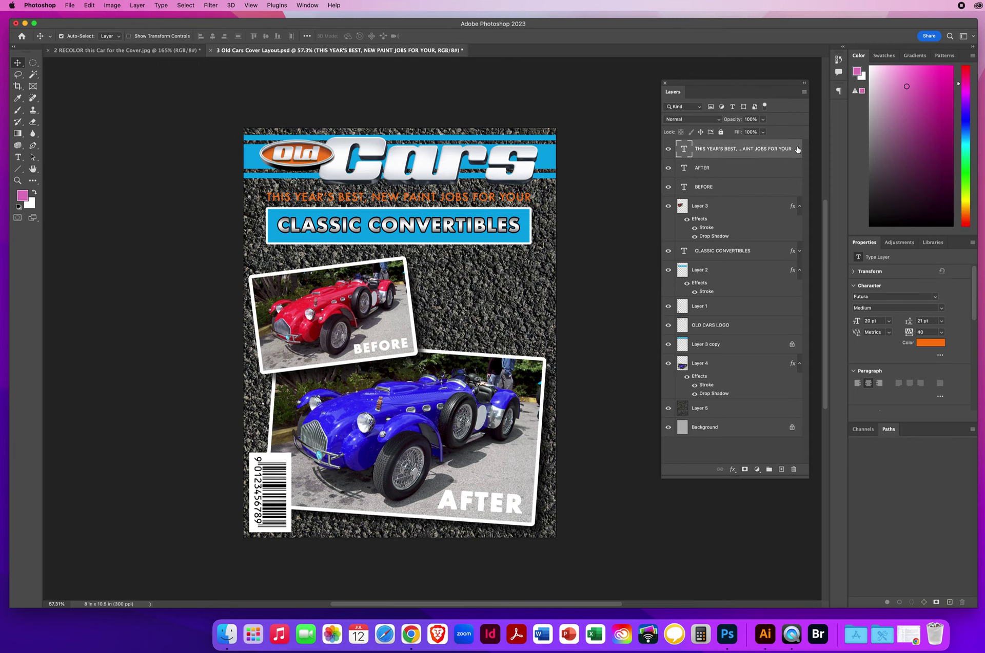
left_click_drag(751, 83, 701, 80)
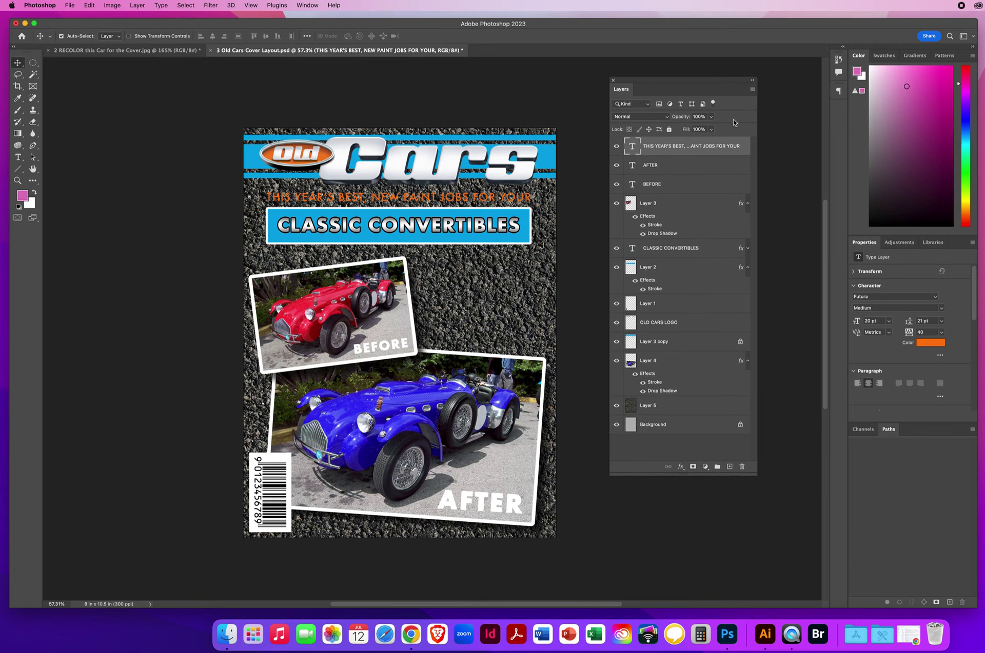
double_click(747, 148)
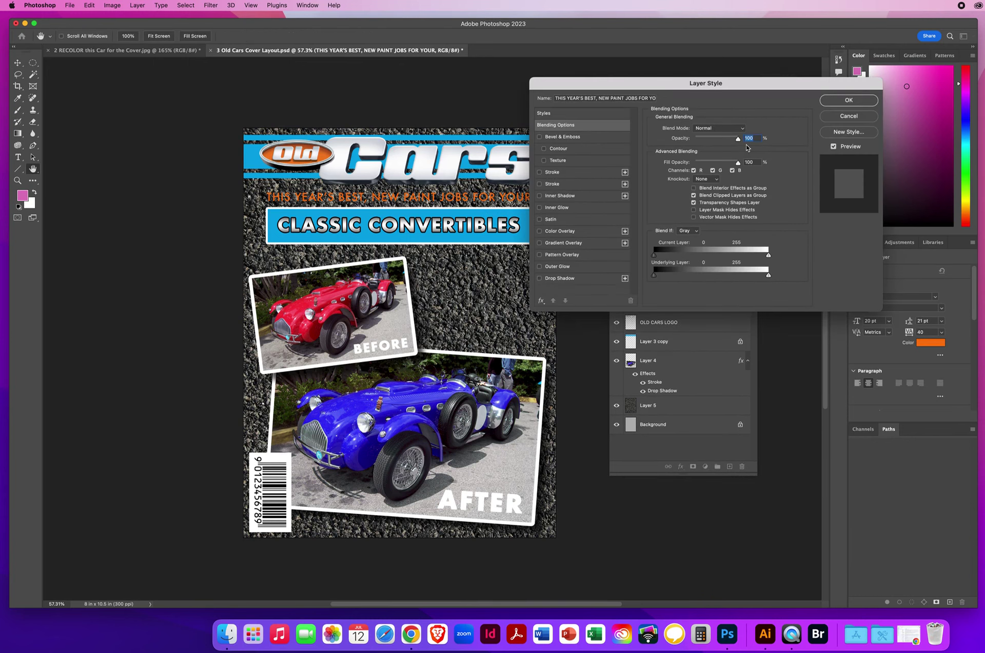
left_click_drag(573, 88, 618, 84)
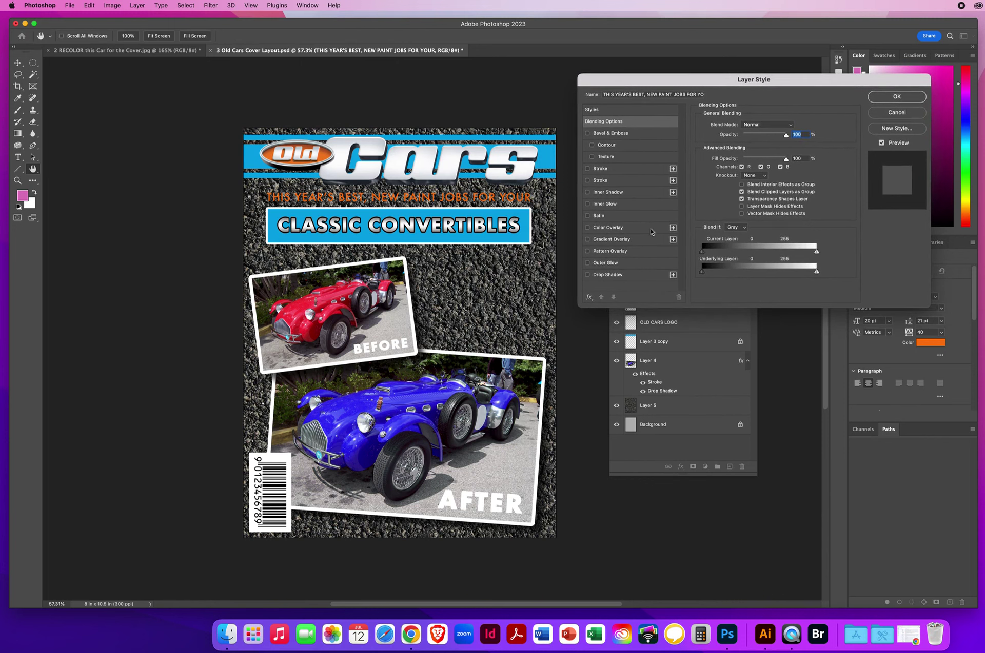
left_click(604, 170)
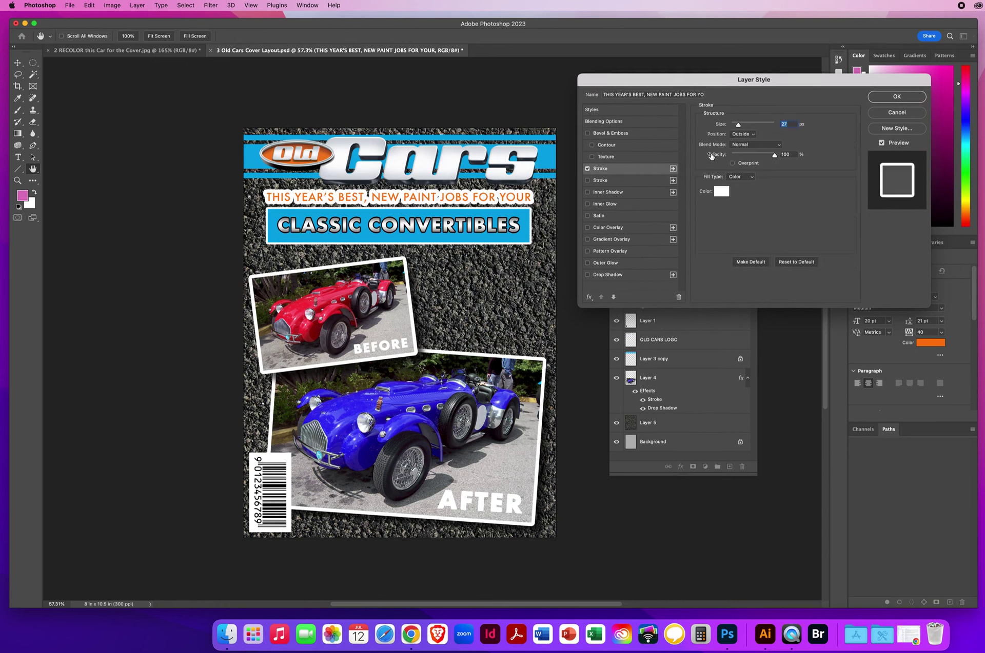
left_click_drag(739, 127, 736, 127)
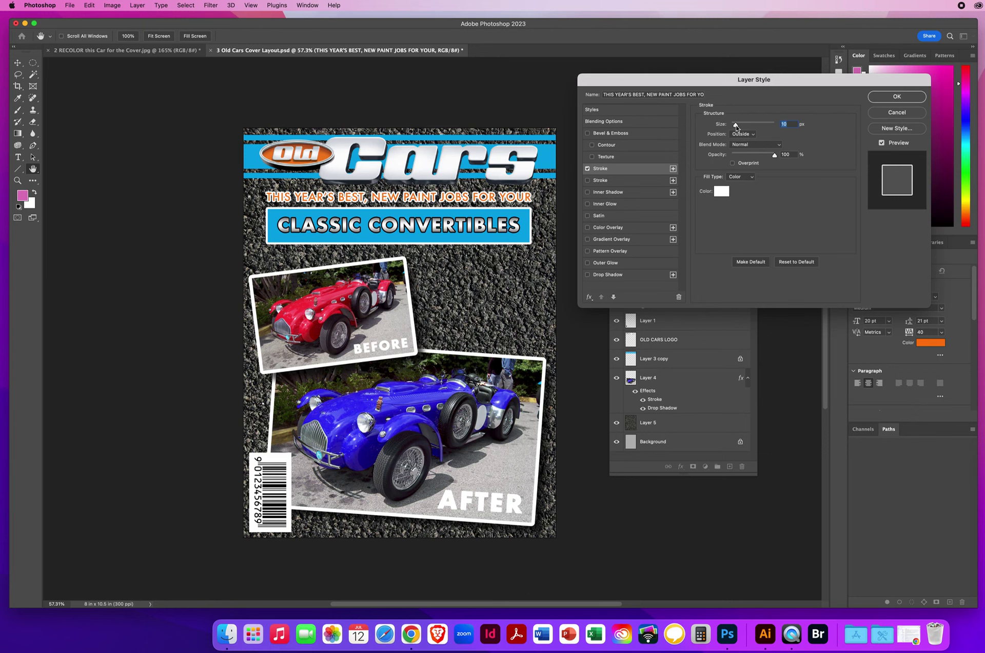
- Set the tagline's stroke color to black (000000)
left_click(721, 191)
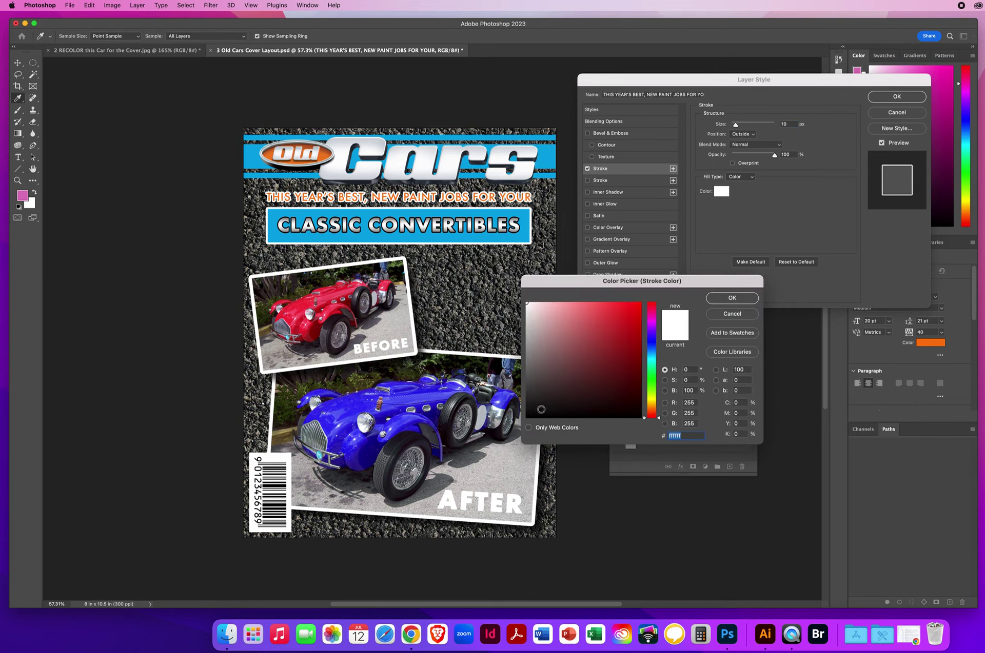
left_click_drag(589, 393, 661, 435)
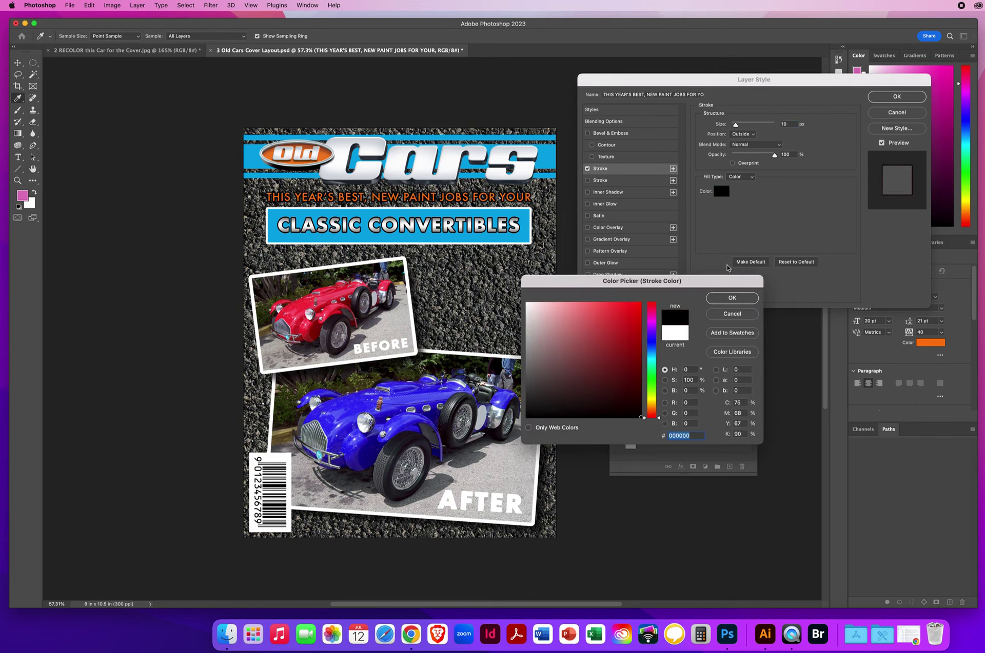
left_click(719, 298)
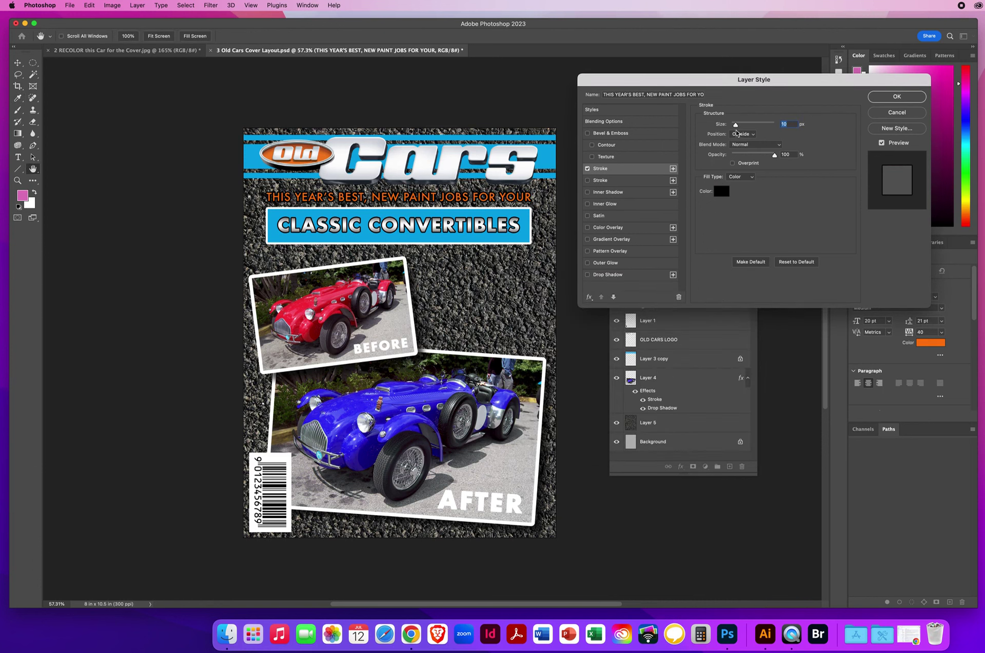
- Set the tagline's stroke size to 16 px, apply the layer style, and swap the foreground and background colors
left_click_drag(735, 127, 737, 128)
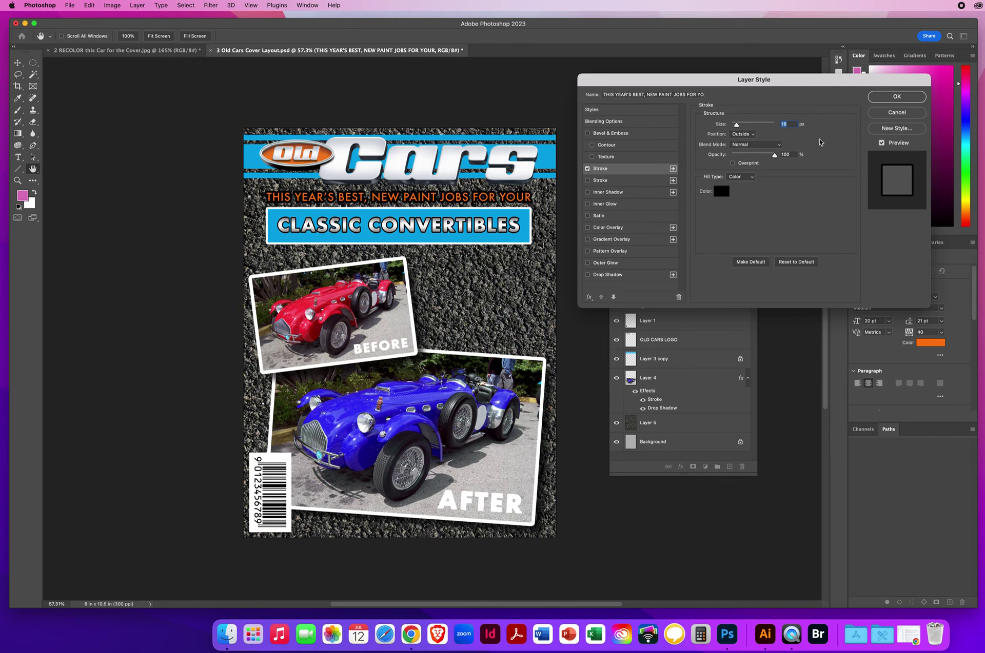
left_click(883, 98)
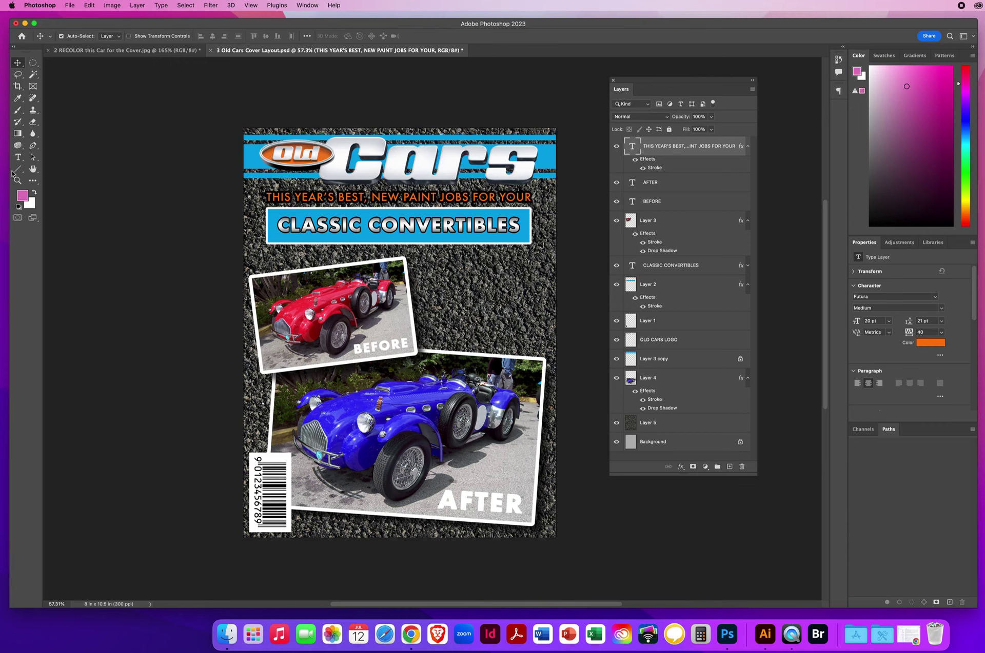
left_click(33, 193)
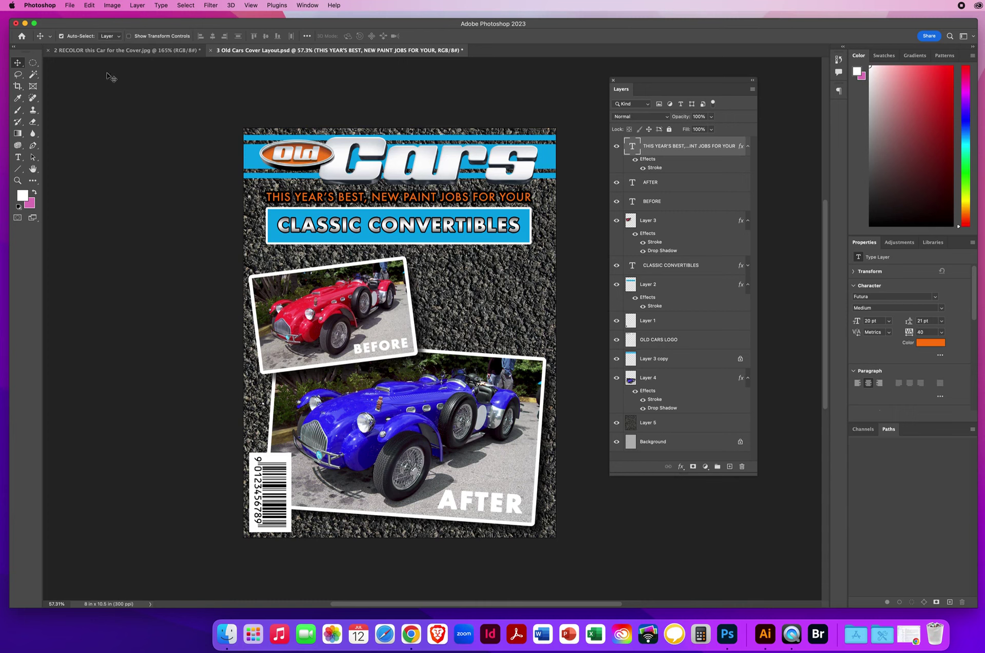
- Save a copy of the Old Cars cover to the Desktop as a JPEG at quality 8, named with last name, first name and OldCarsMag
left_click(69, 5)
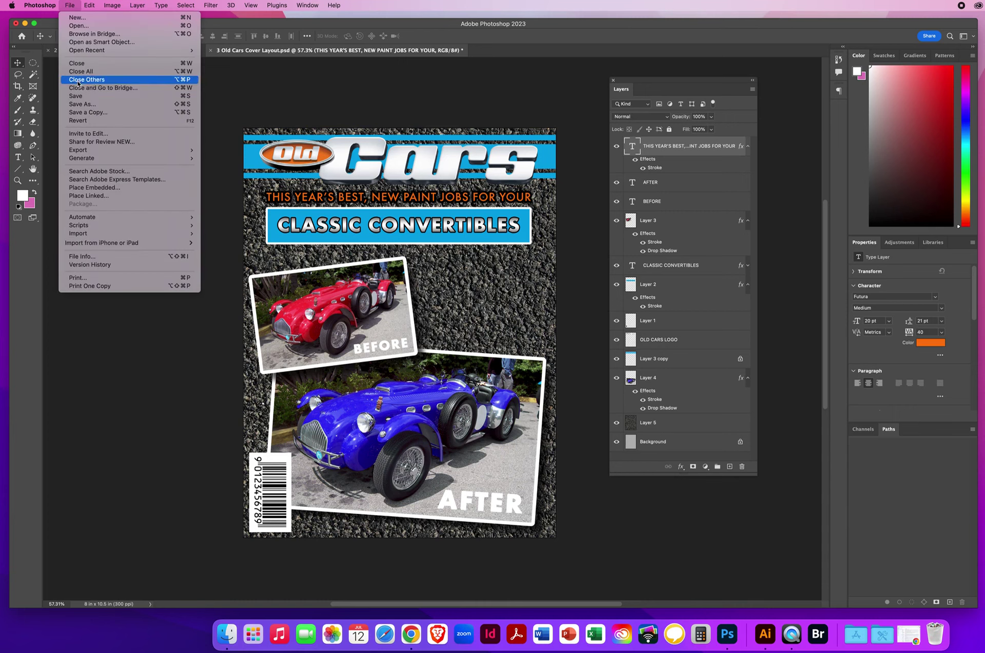
left_click(76, 114)
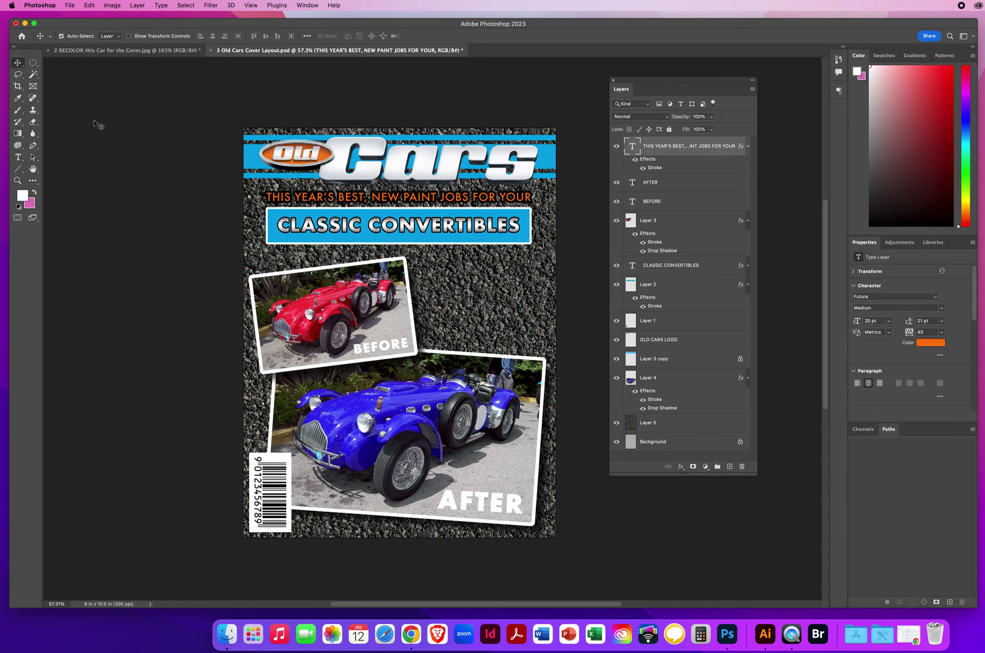
type("Nielsen")
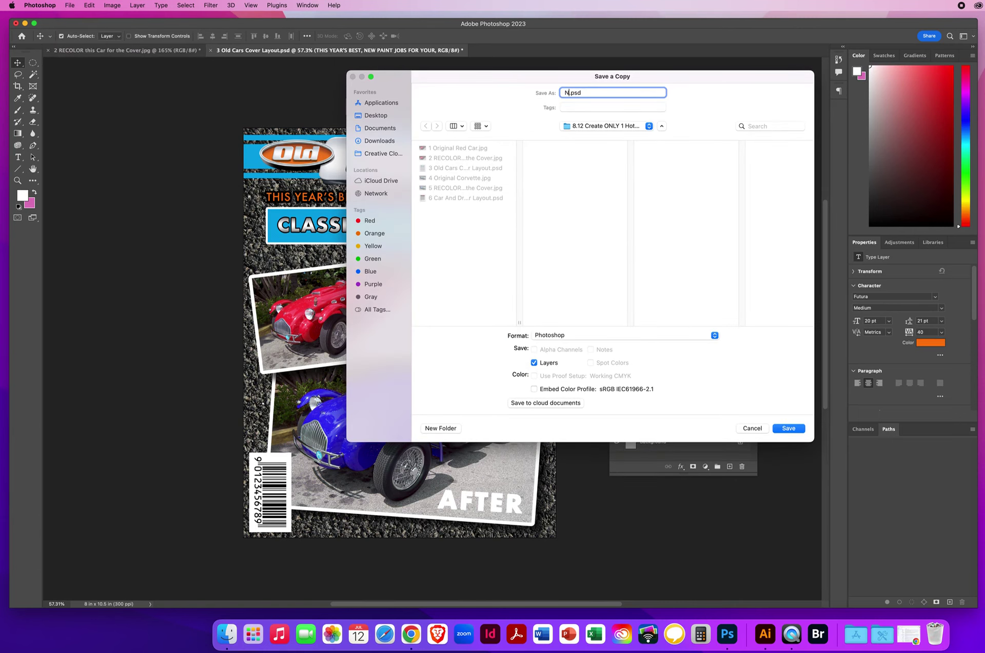
type("ChrisOldCarsMag")
left_click(370, 116)
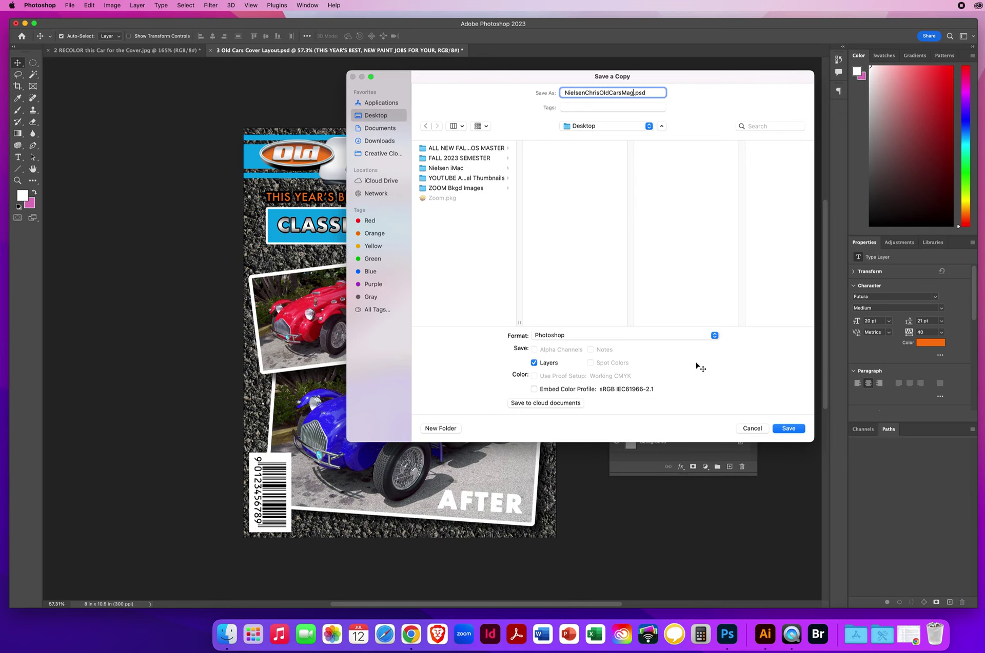
left_click(551, 336)
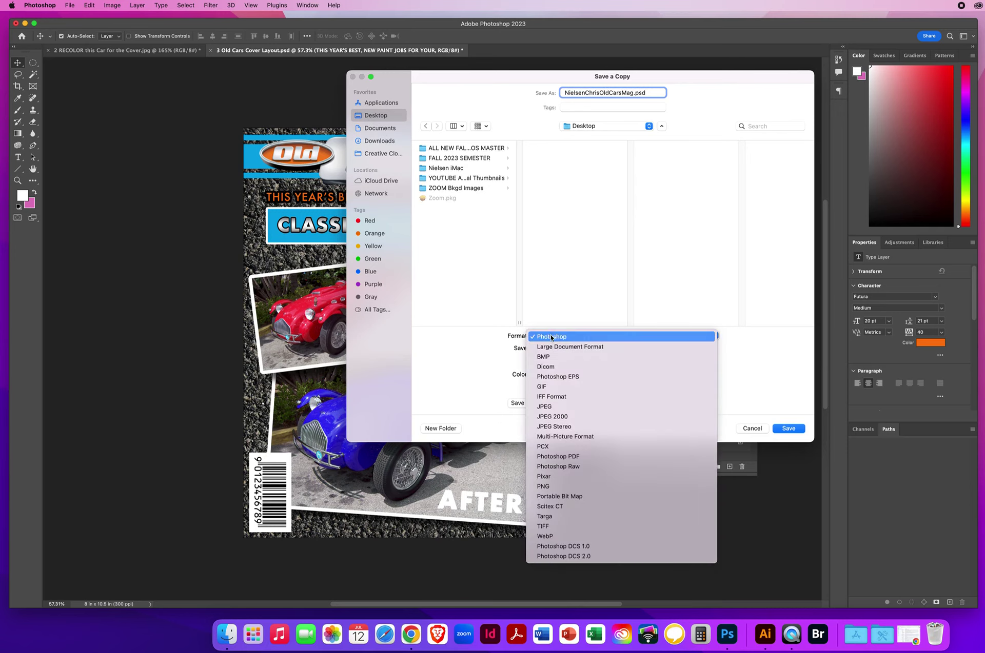
left_click(554, 408)
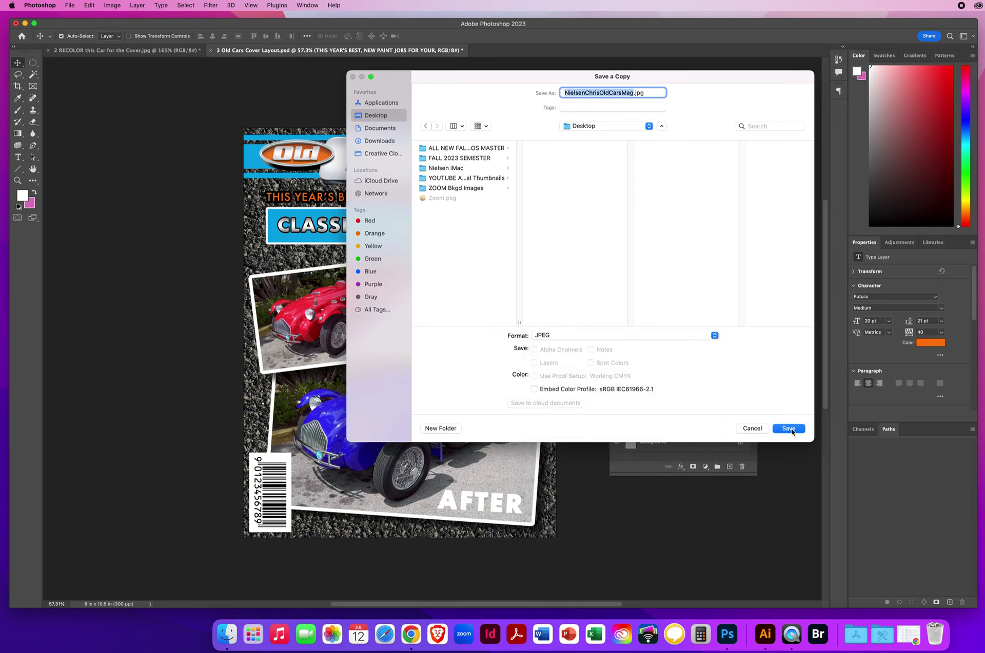
left_click(788, 429)
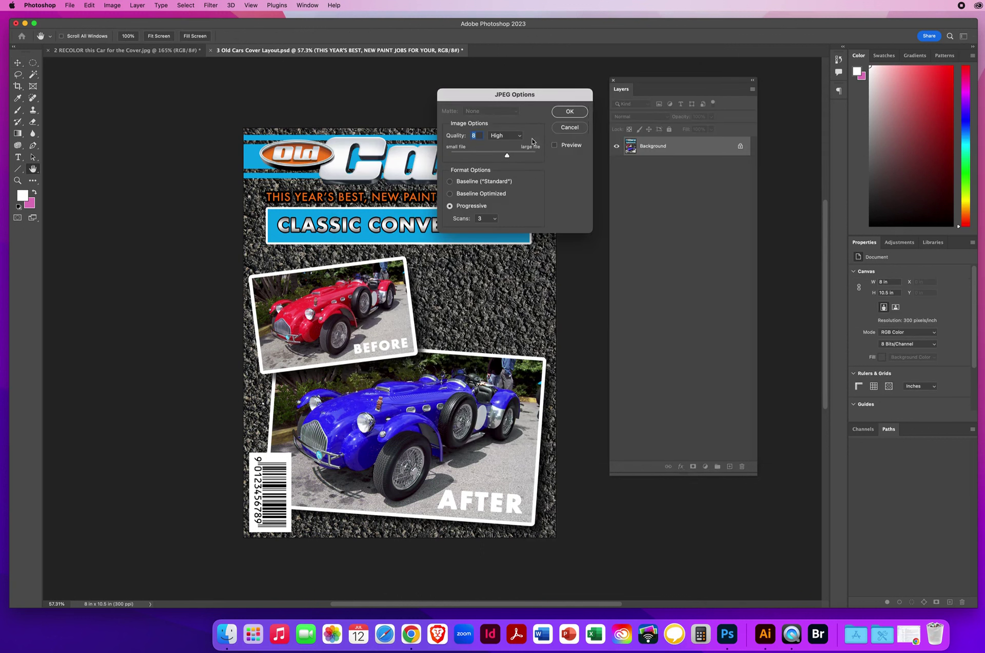
left_click(570, 112)
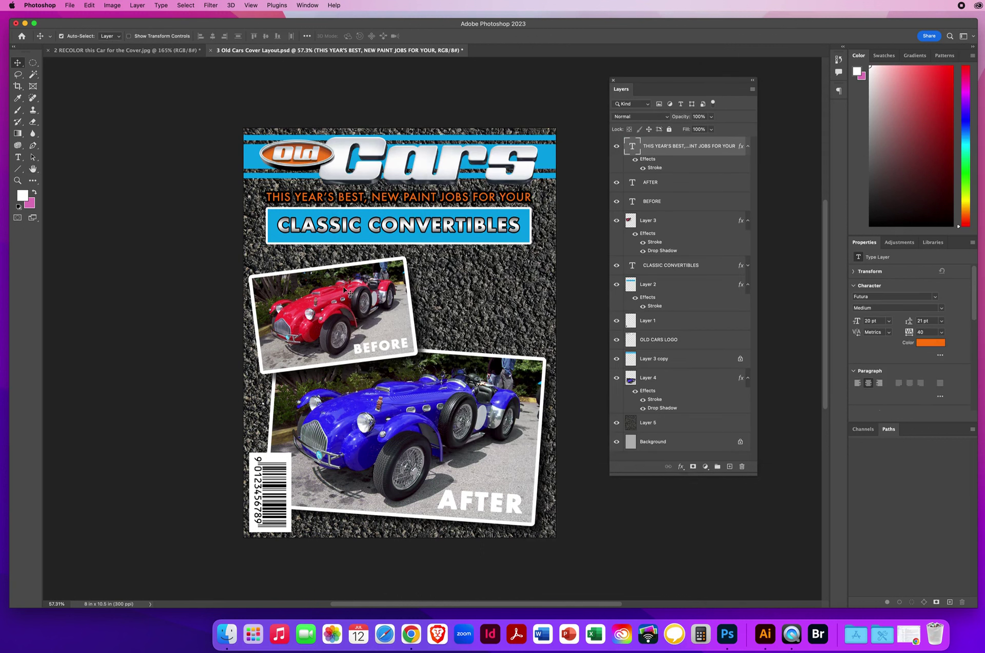
- Close the Old Cars cover layout and the recolored car photo without saving changes
left_click(210, 50)
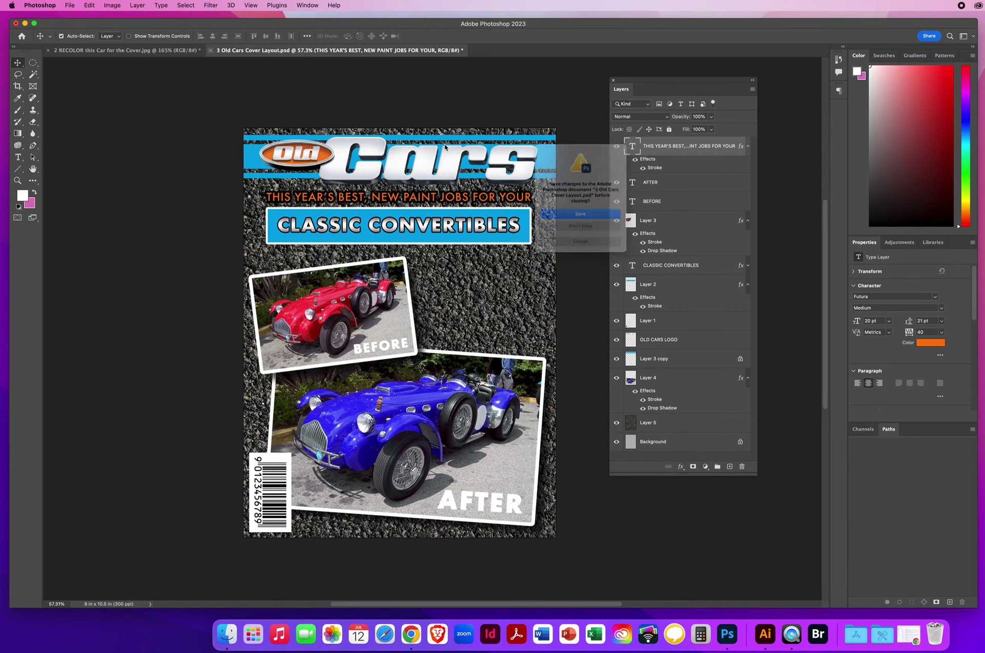
left_click(574, 233)
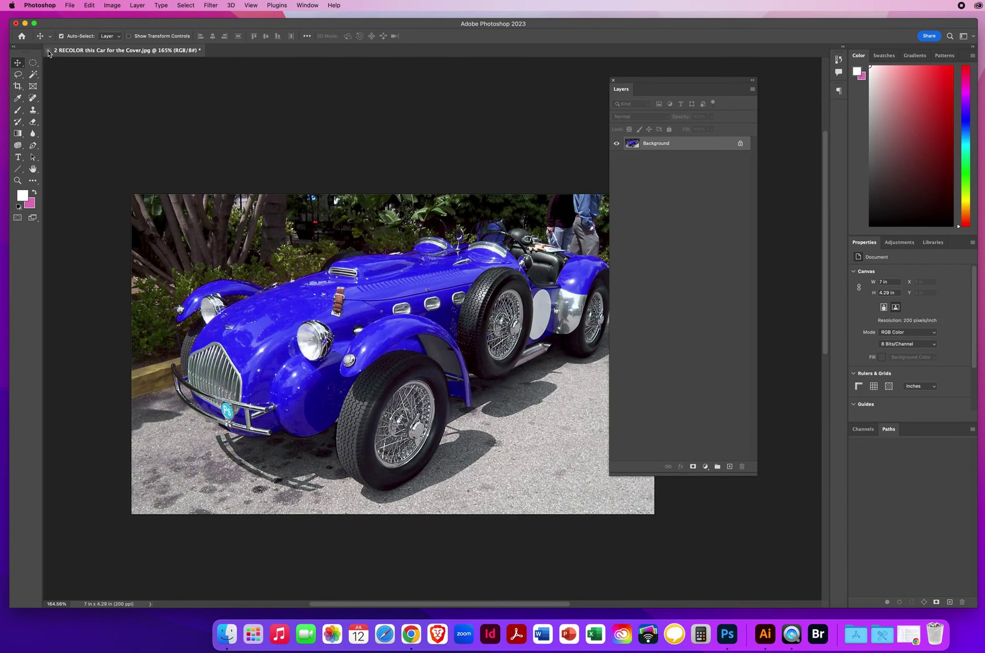
left_click(49, 52)
left_click(558, 233)
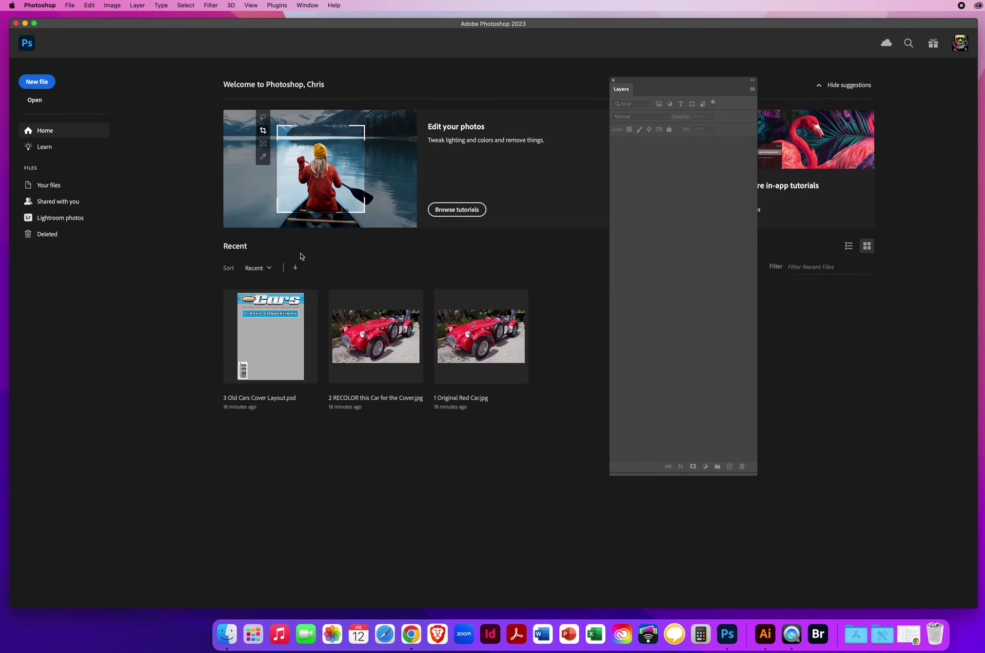
- Open 4 Original Corvette.jpg, 5 RECOLOR this Car for the Cover.jpg and 6 Car And Driver Cover Layout.psd from the PS - CHAPTER 8 folder's 8.12 subfolder
left_click(69, 5)
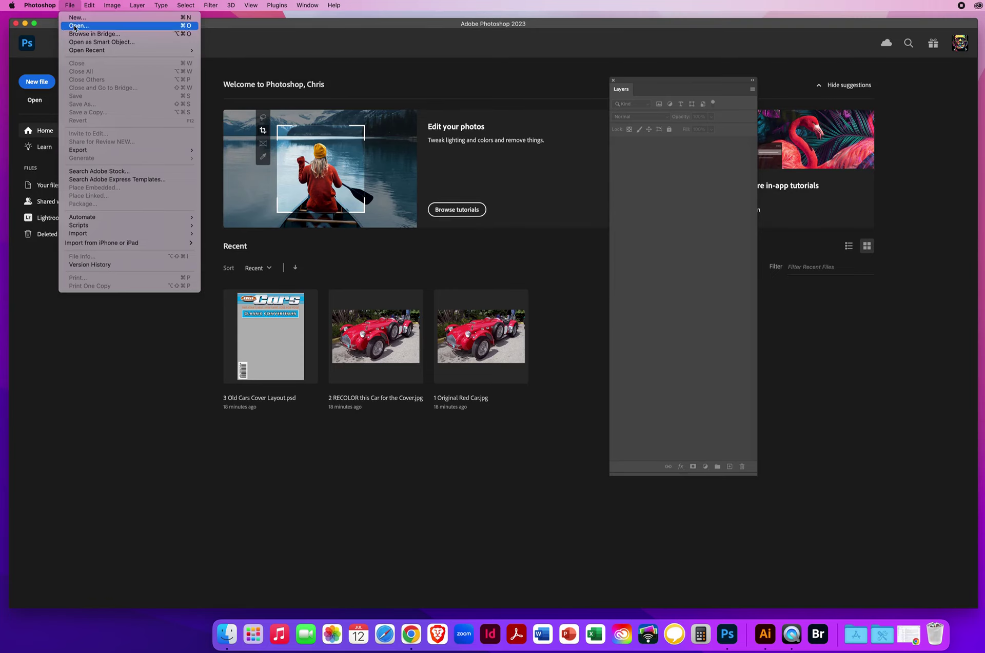
key("super+o")
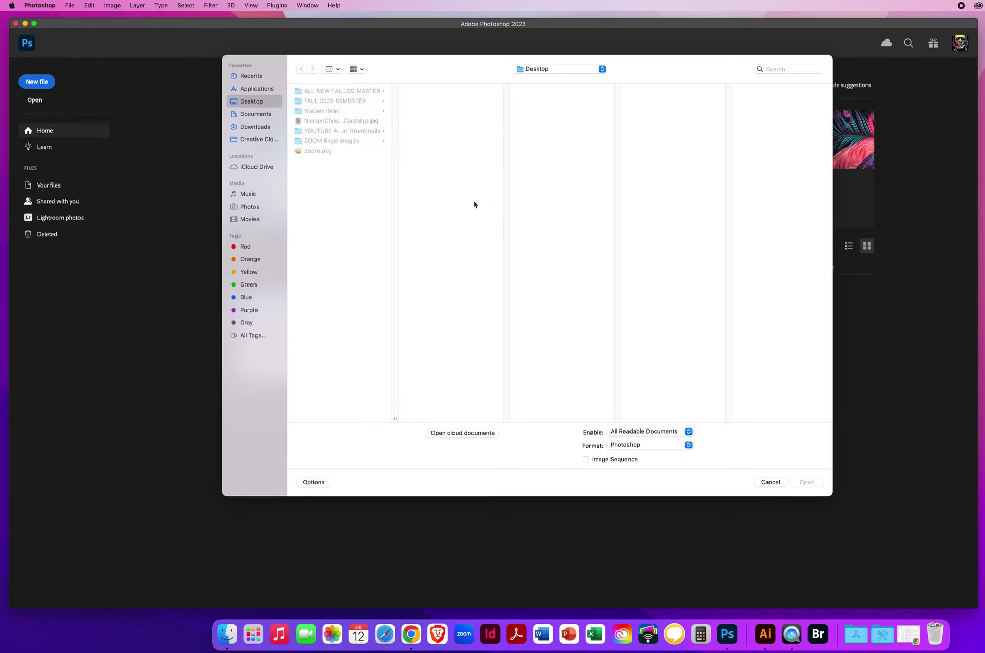
left_click(323, 92)
left_click(429, 102)
left_click(564, 144)
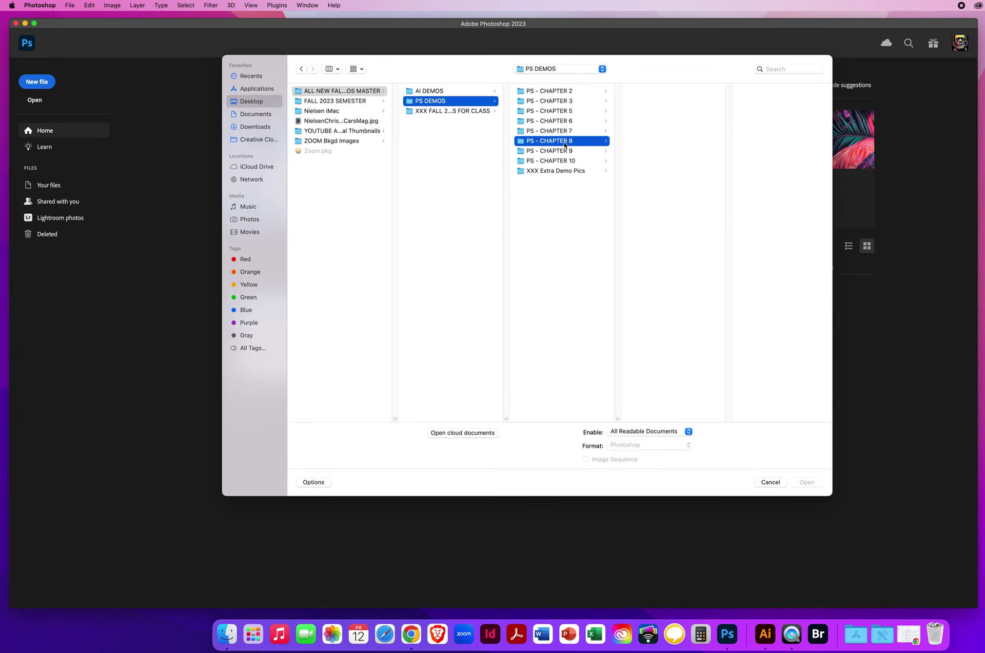
left_click(660, 203)
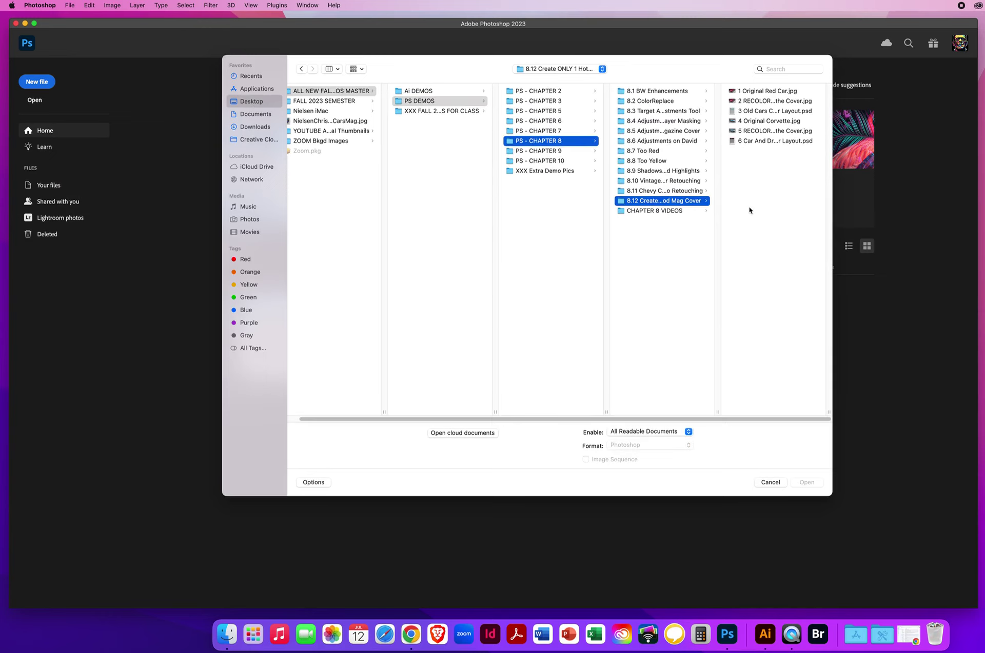
left_click(776, 122)
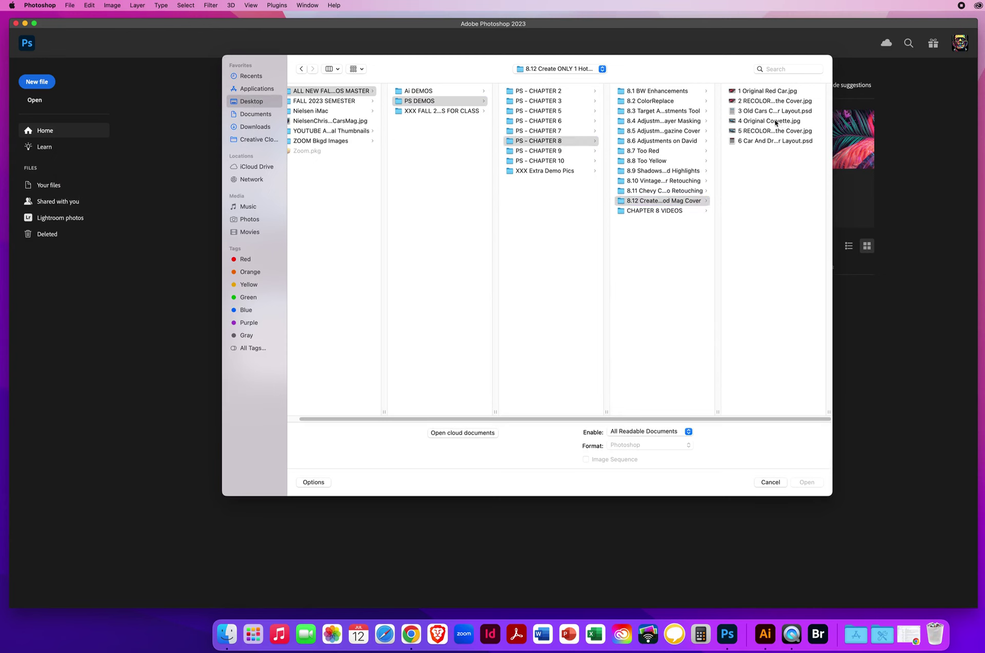
left_click(641, 131, "shift")
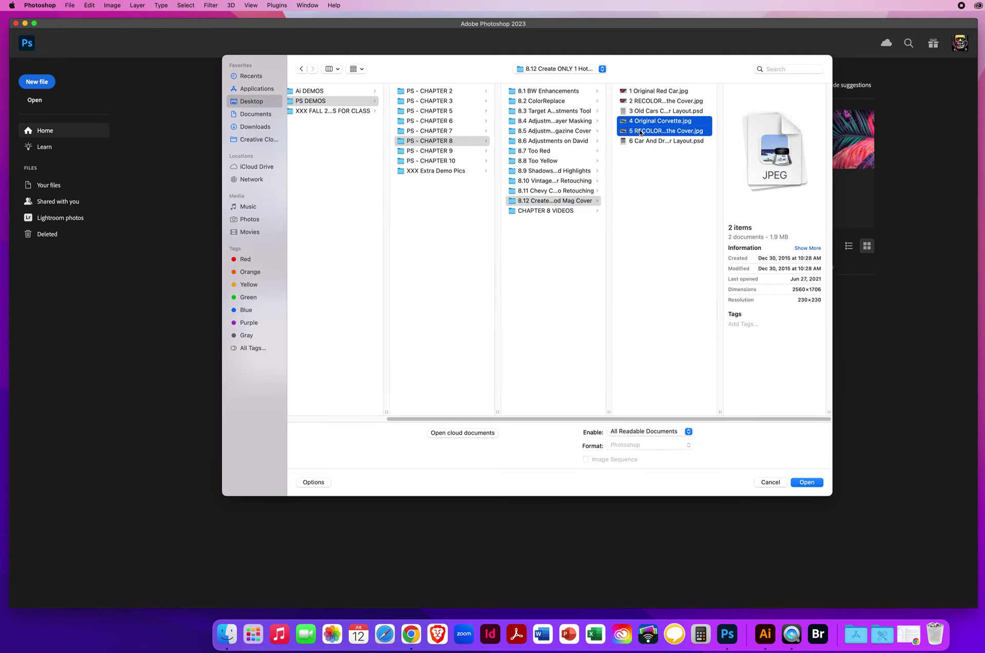
left_click(644, 141, "shift")
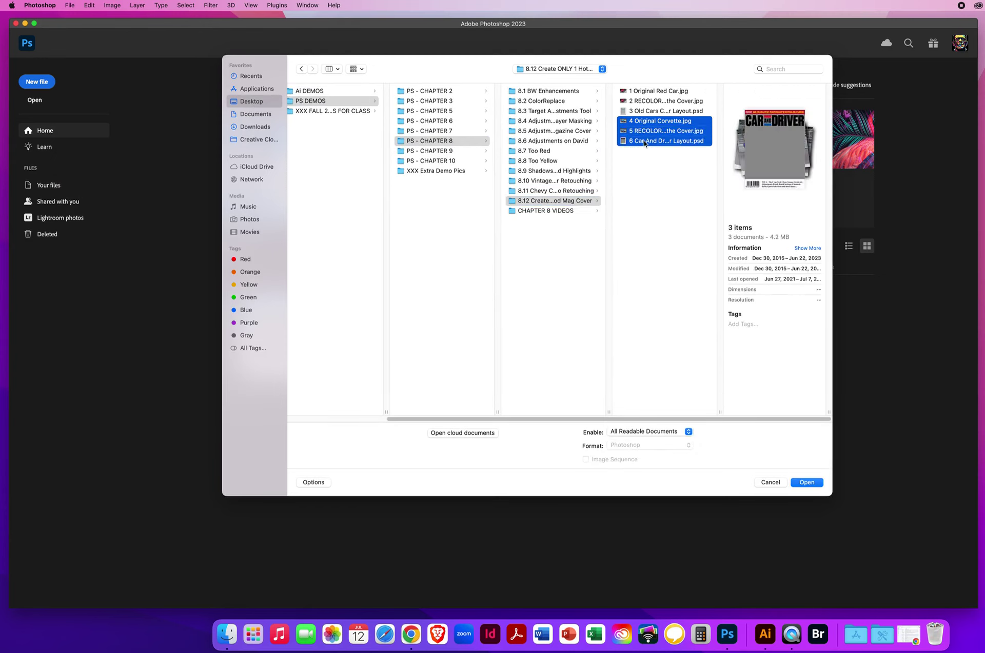
left_click(807, 482)
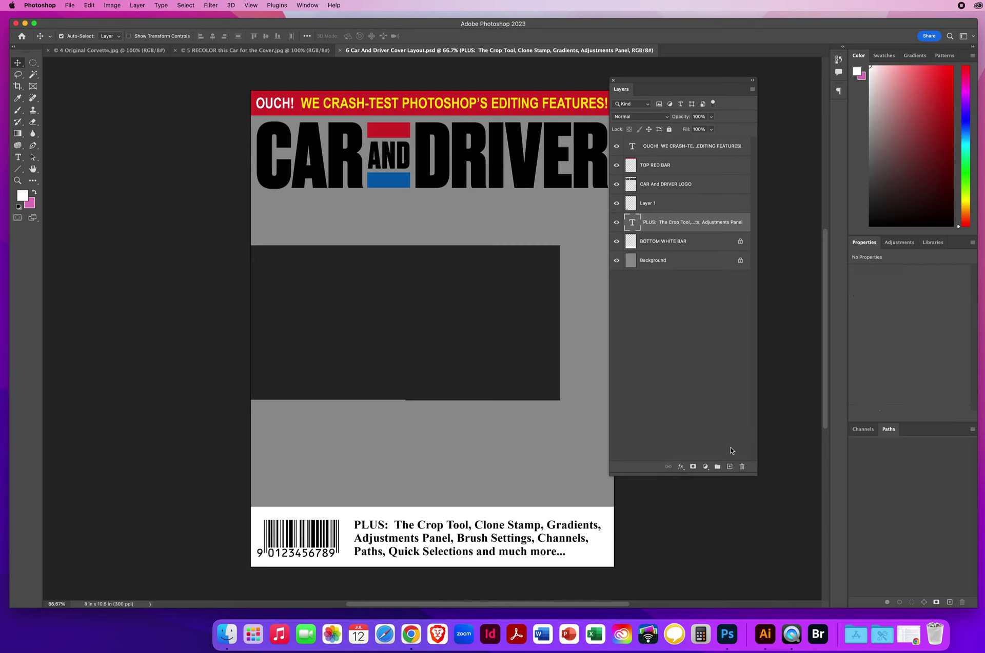
- Move the Layers panel clear of the cover and shorten it to uncover more of the original Corvette photo
left_click_drag(643, 82, 676, 85)
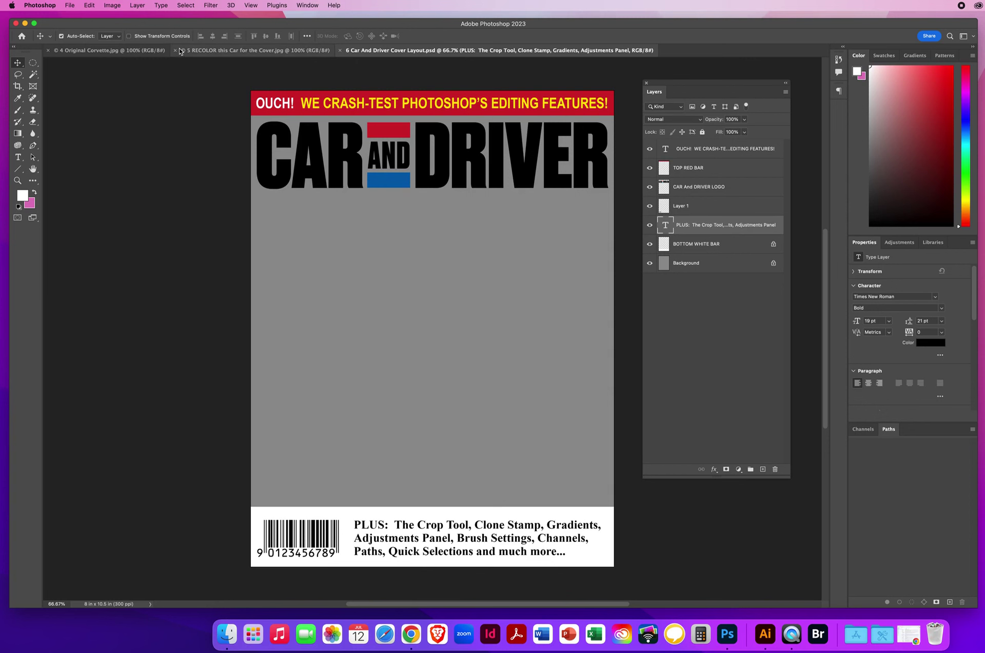
left_click(123, 50)
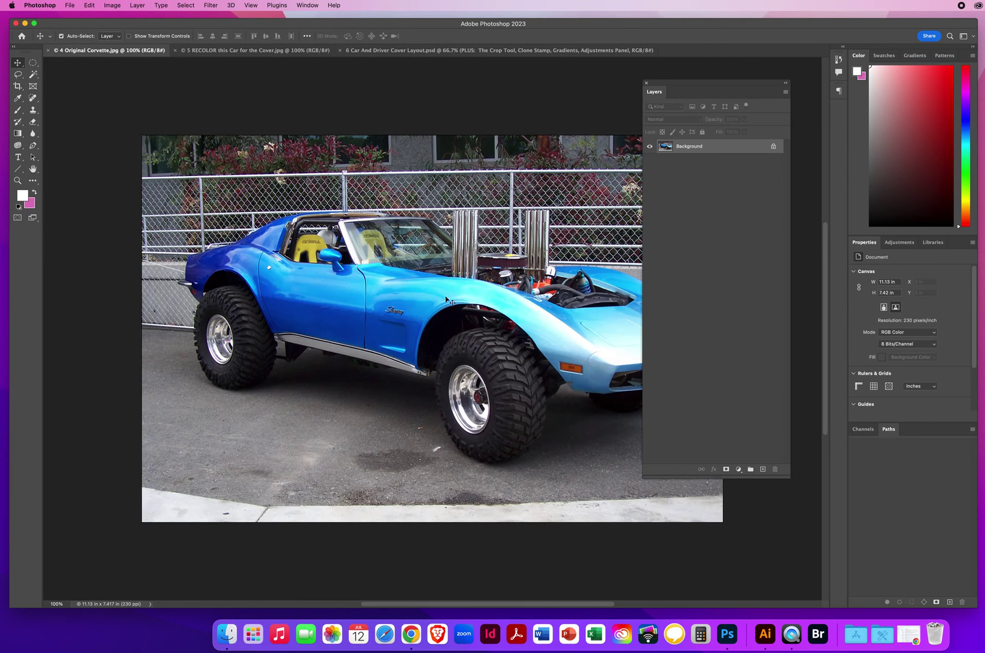
left_click_drag(715, 478, 720, 330)
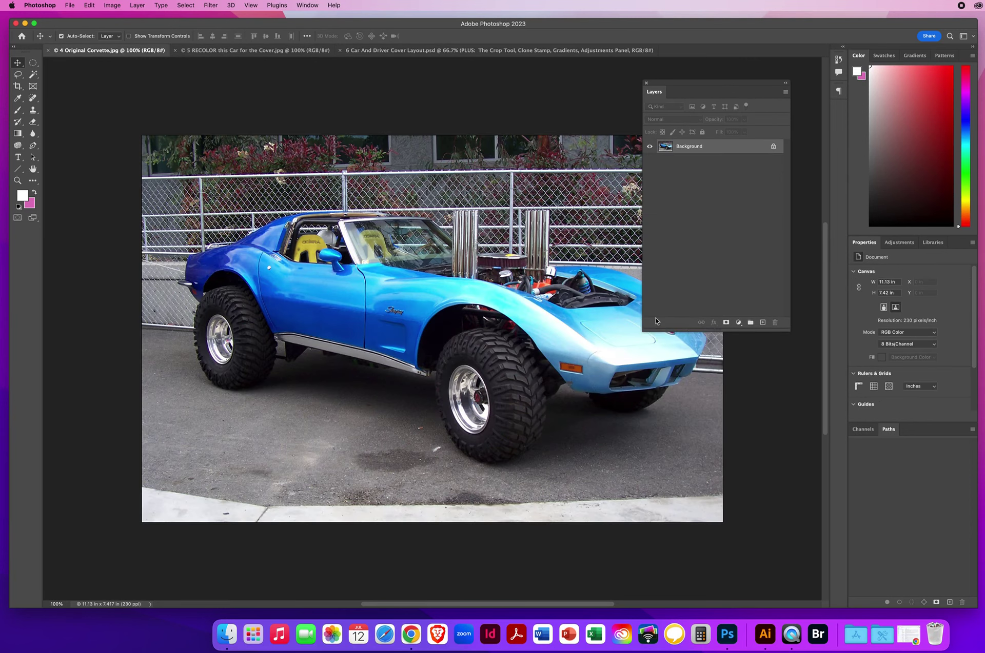
- Review the Car And Driver cover layout against the two Corvette photos, and select the layout's Background layer
left_click(362, 53)
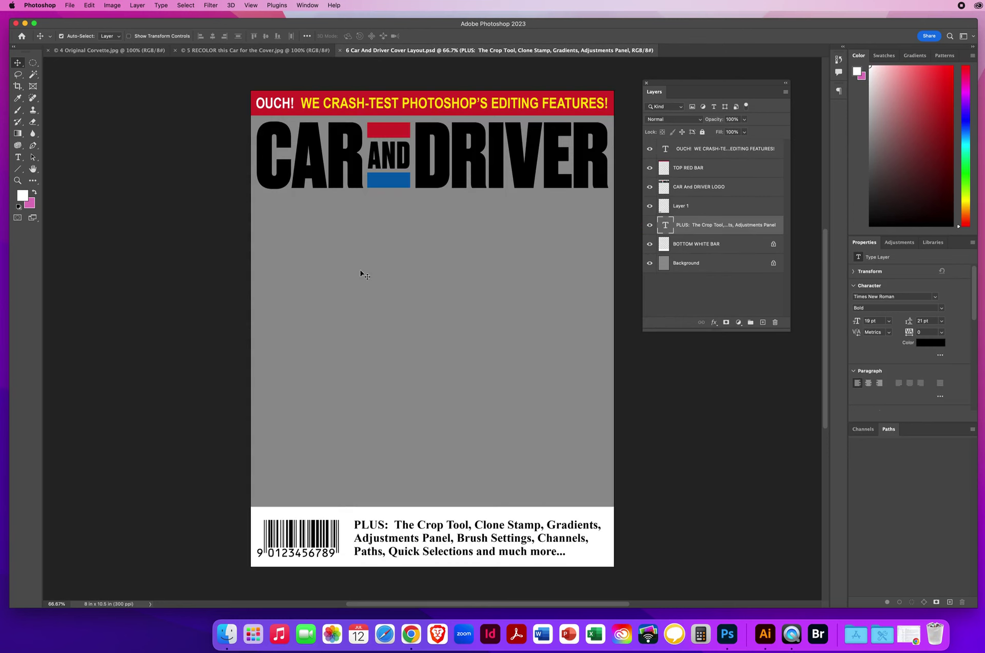
left_click(208, 51)
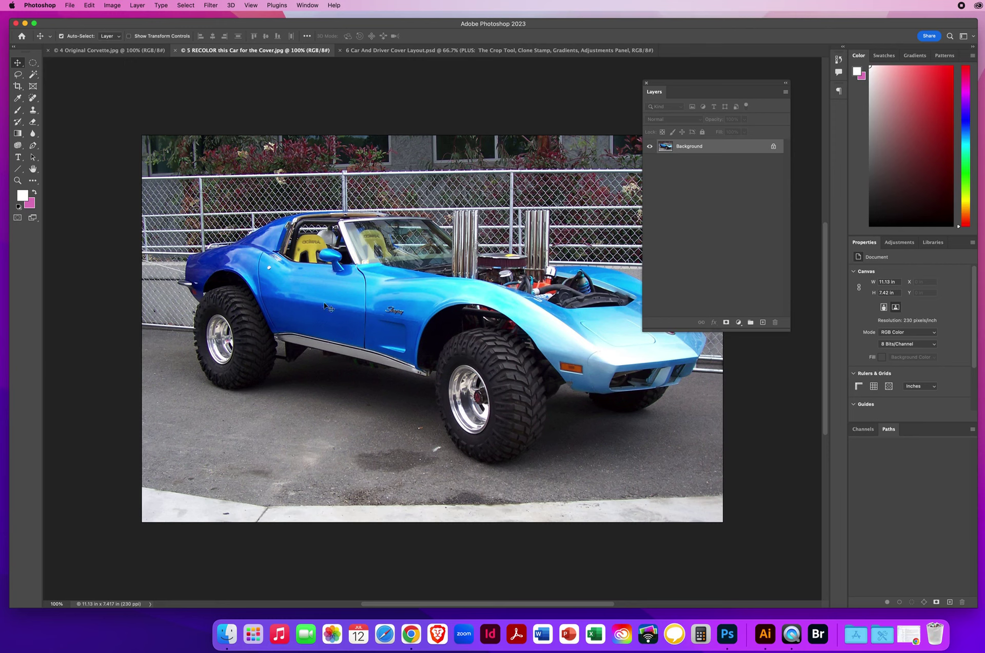
left_click(112, 51)
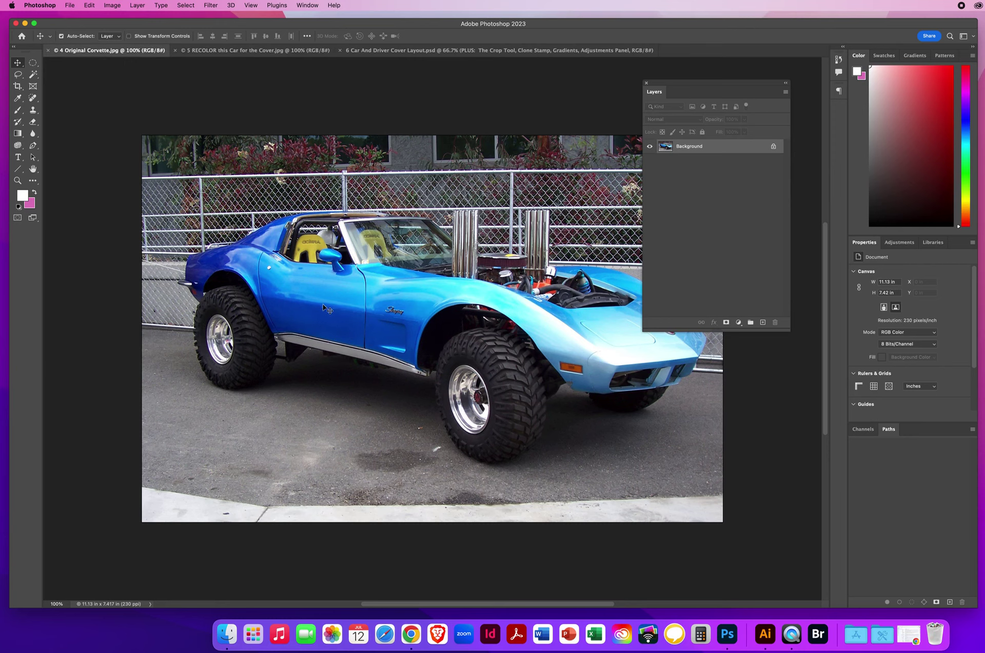
left_click(370, 50)
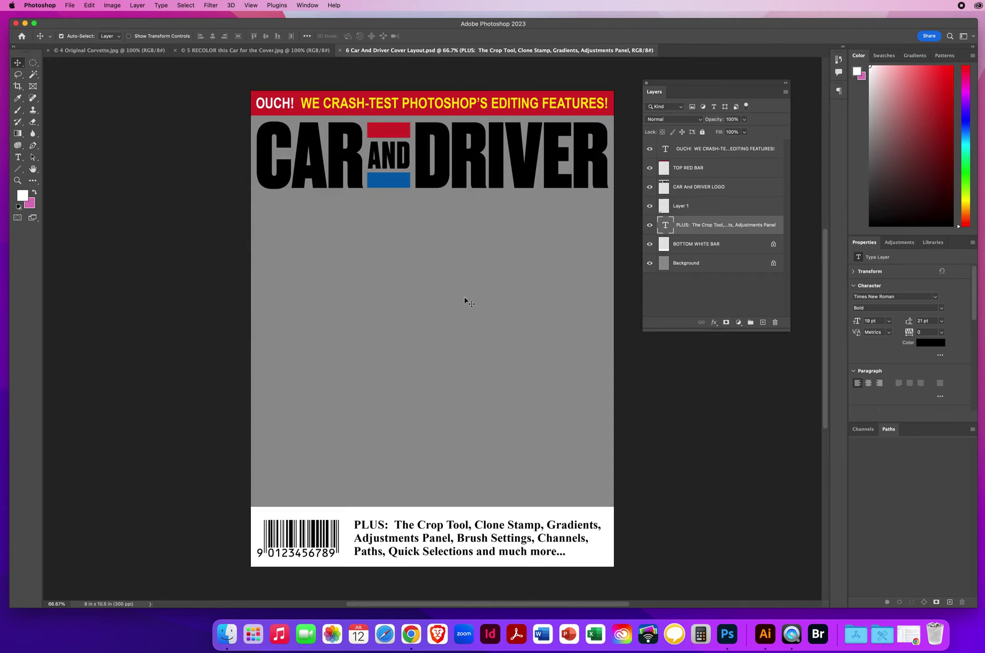
left_click(705, 264)
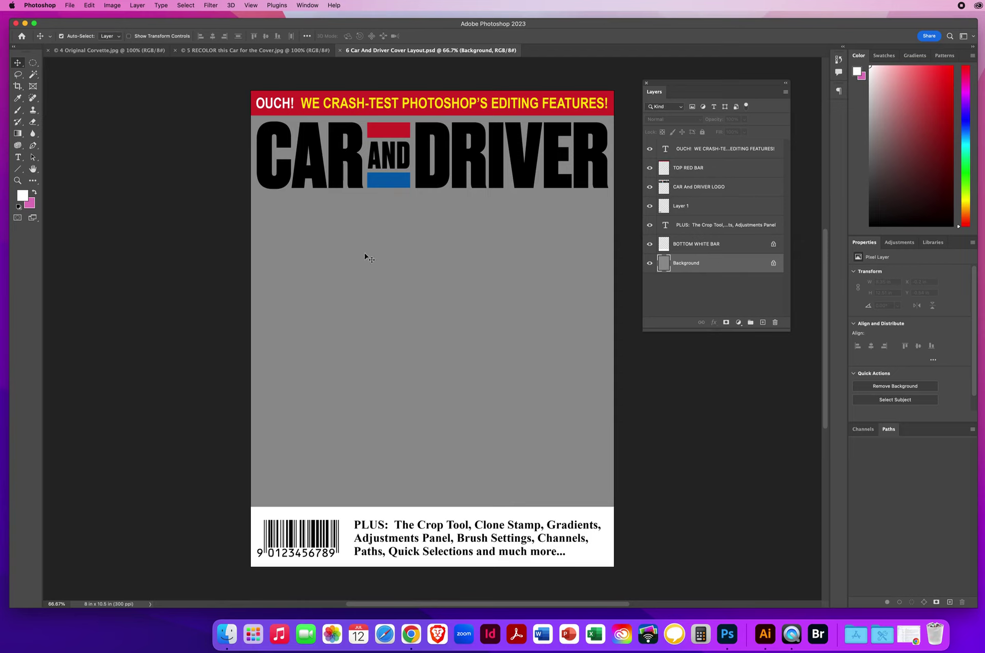
- Save a JPEG copy of the Car And Driver cover layout, named with last name, first name and CorvetteMag
left_click(69, 5)
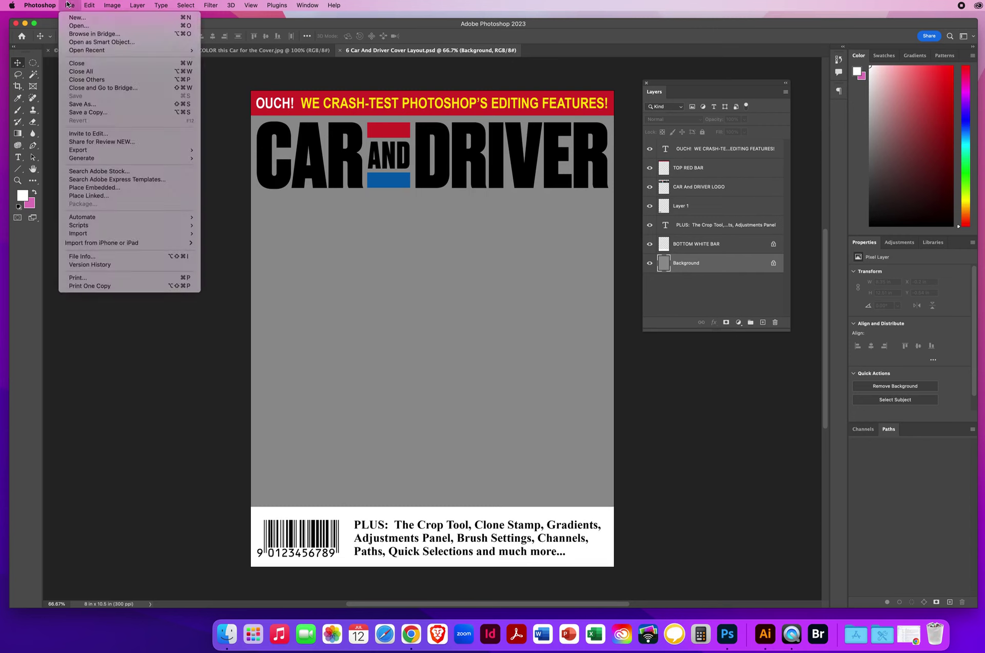
left_click(96, 112)
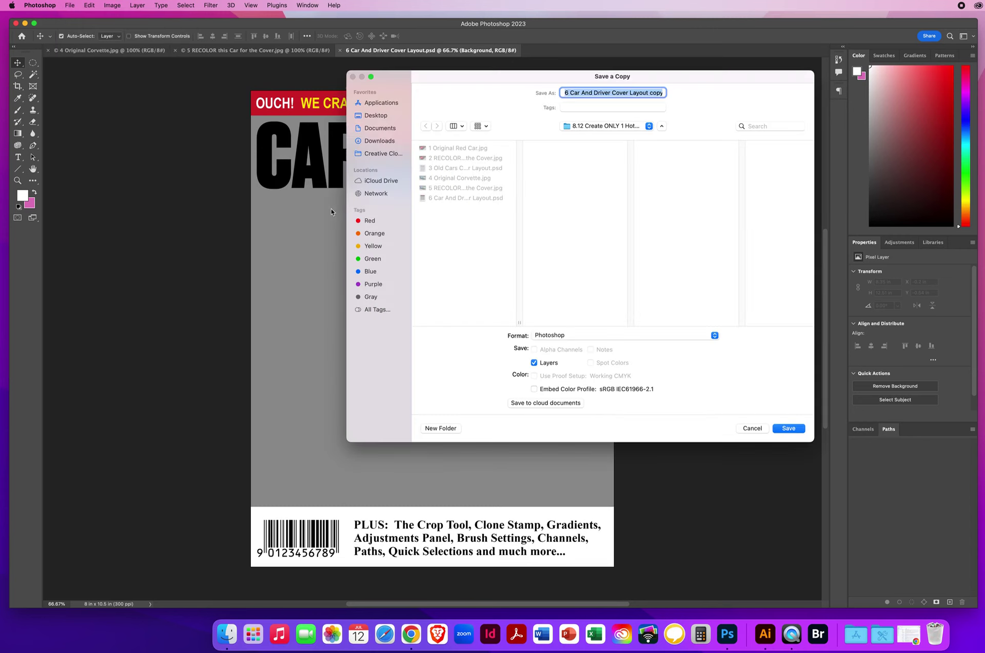
type("NielsenChris")
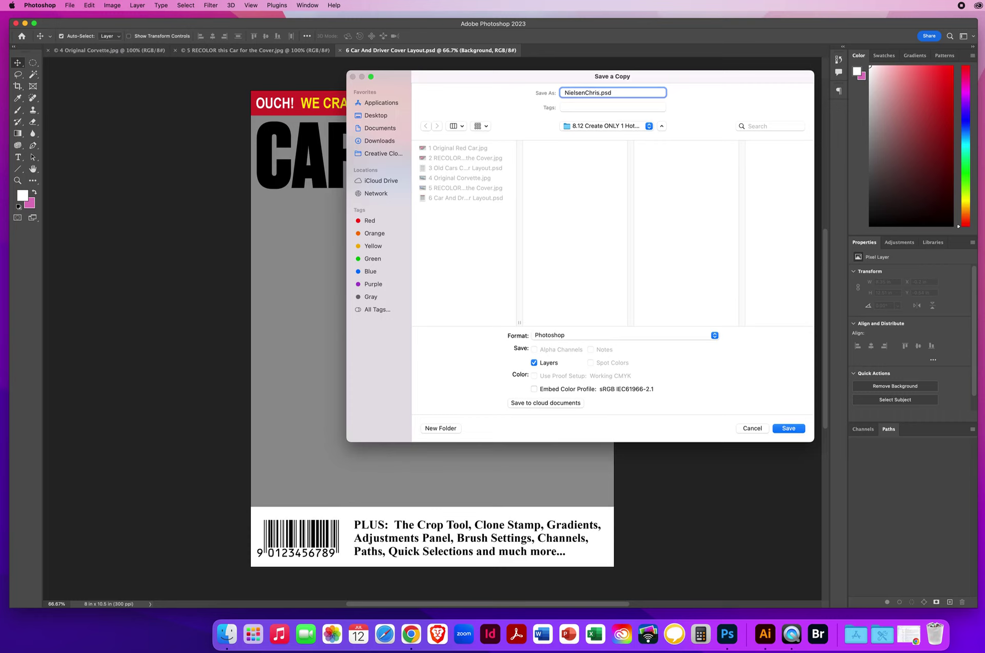
type("CorvetteMag")
left_click(566, 339)
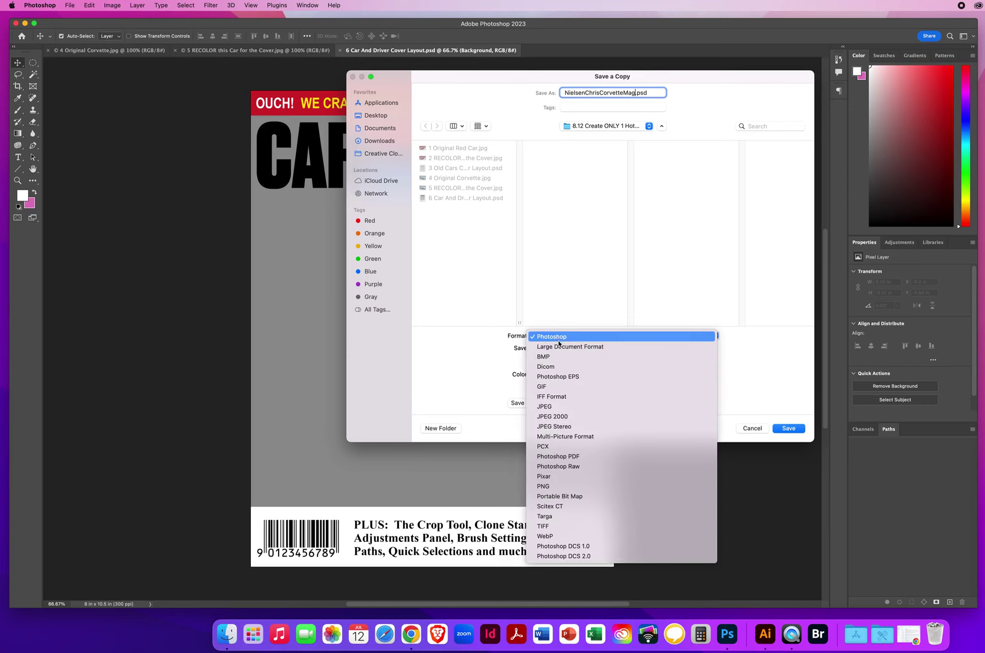
left_click(559, 406)
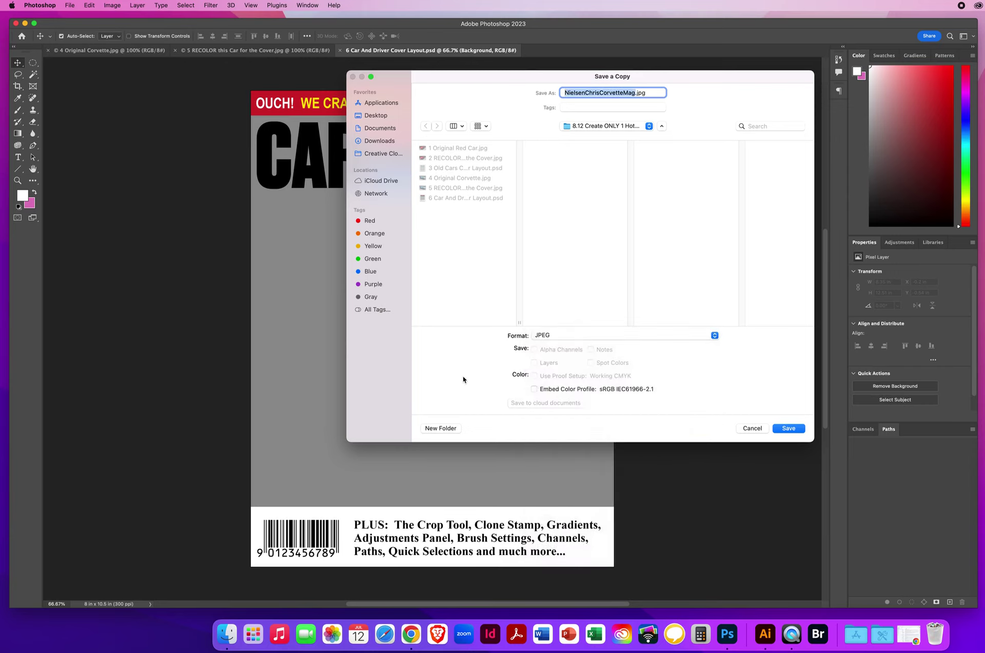
left_click(787, 429)
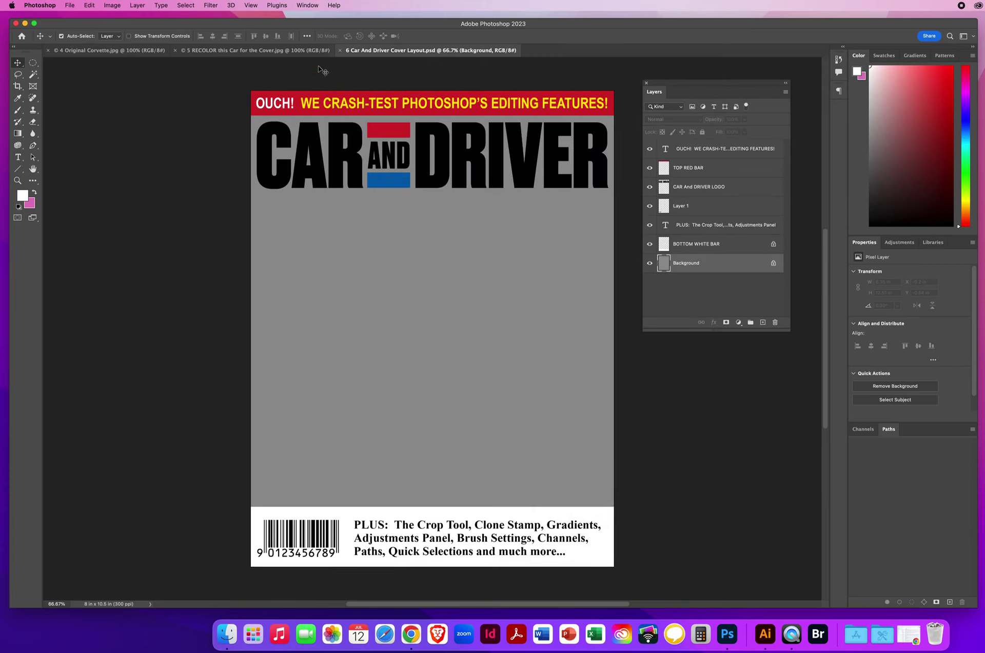
- Close both Corvette photos and the Car And Driver cover layout
left_click(201, 52)
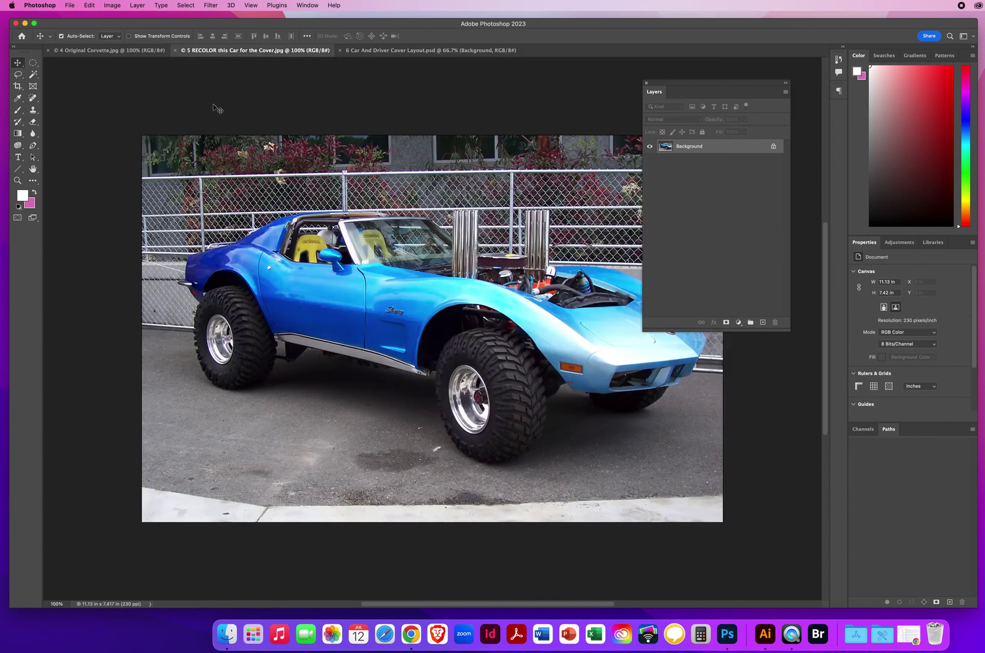
left_click(175, 51)
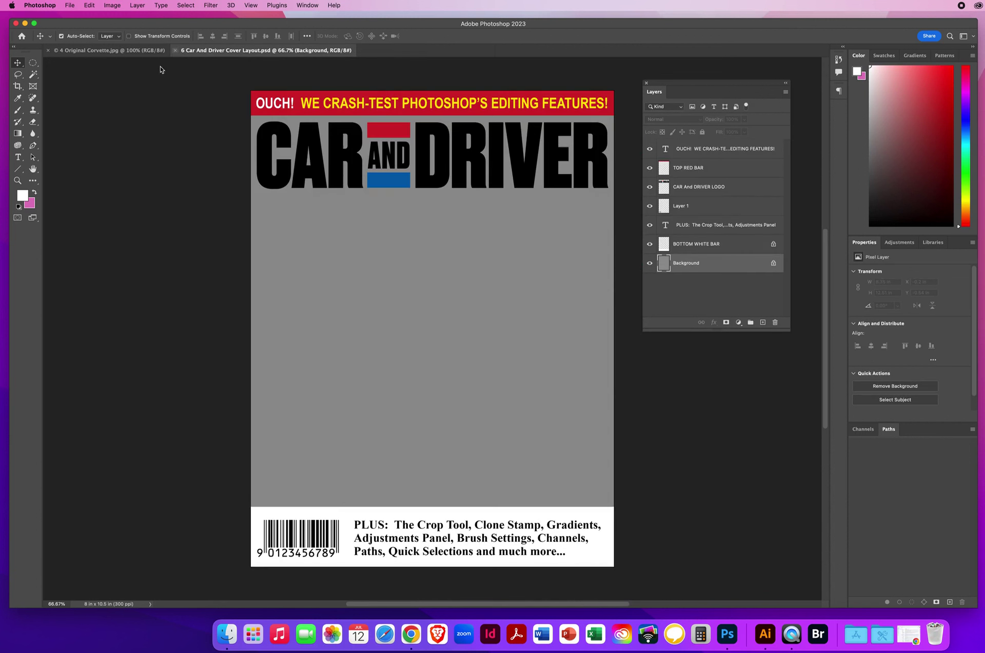
left_click(80, 51)
key("super+w")
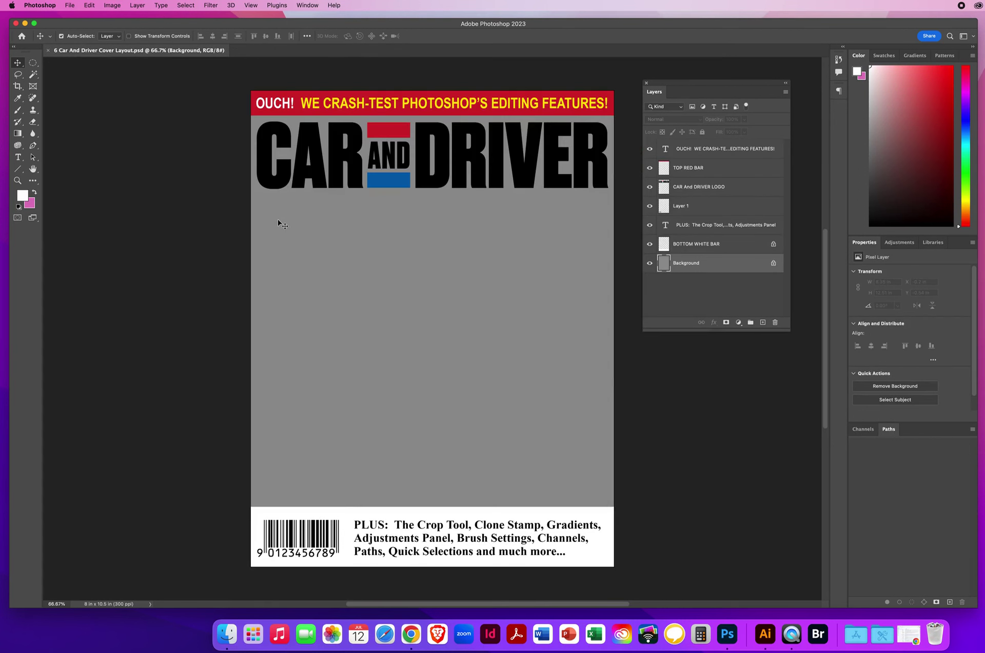
left_click(49, 51)
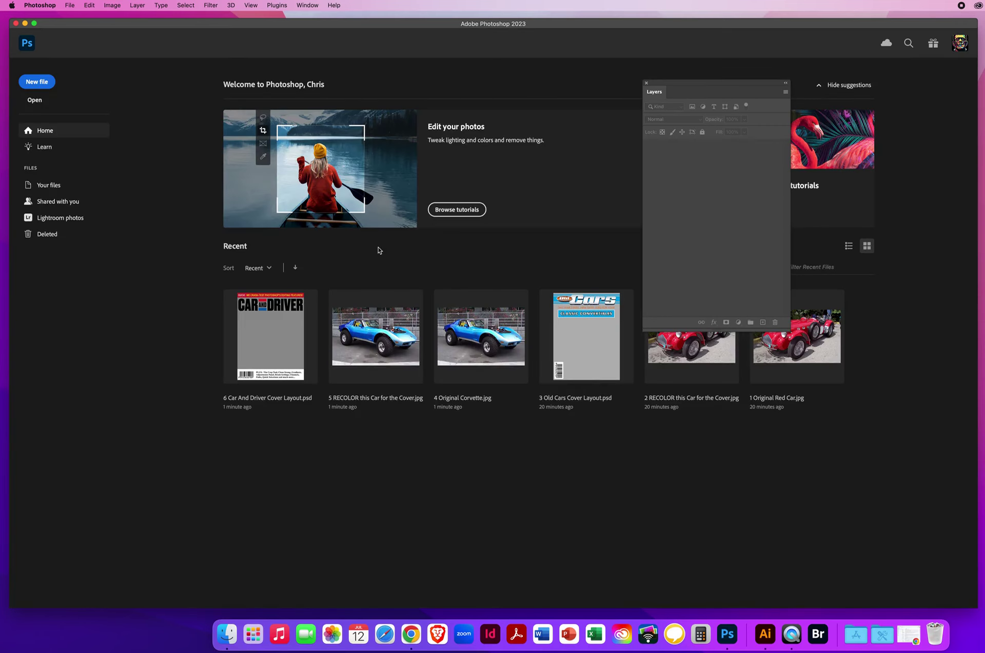